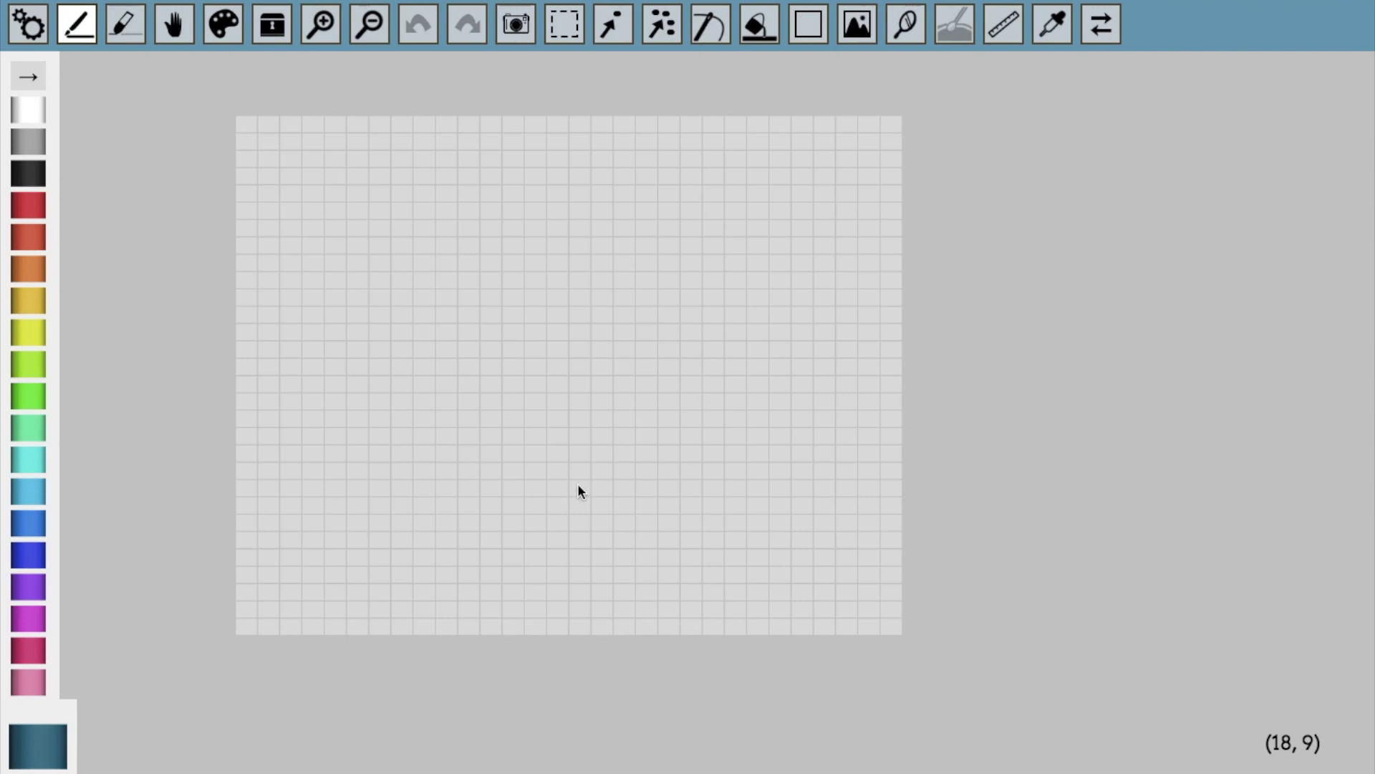
# - Draw an olive 2-shaped stroke near the grid centre, then open My Projects
pyautogui.click(33, 80)
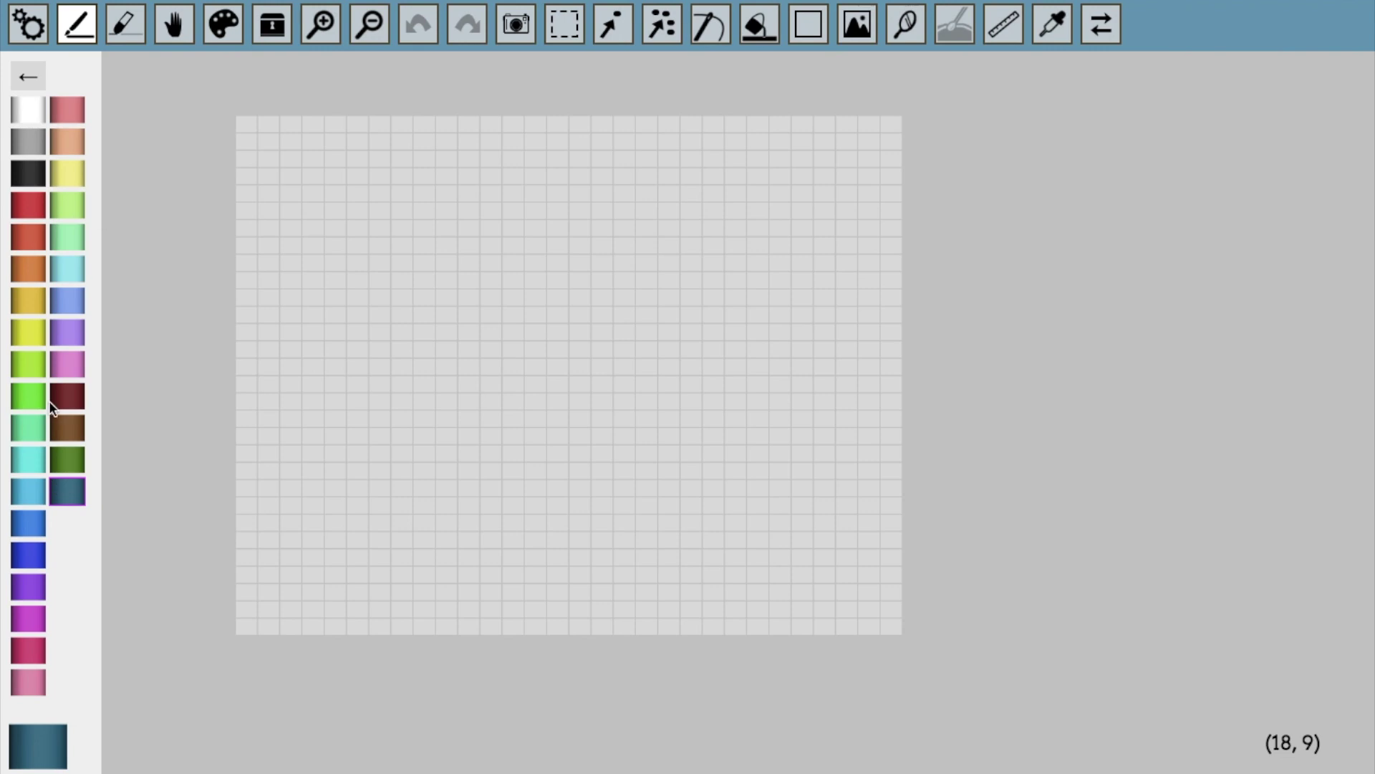
pyautogui.click(30, 307)
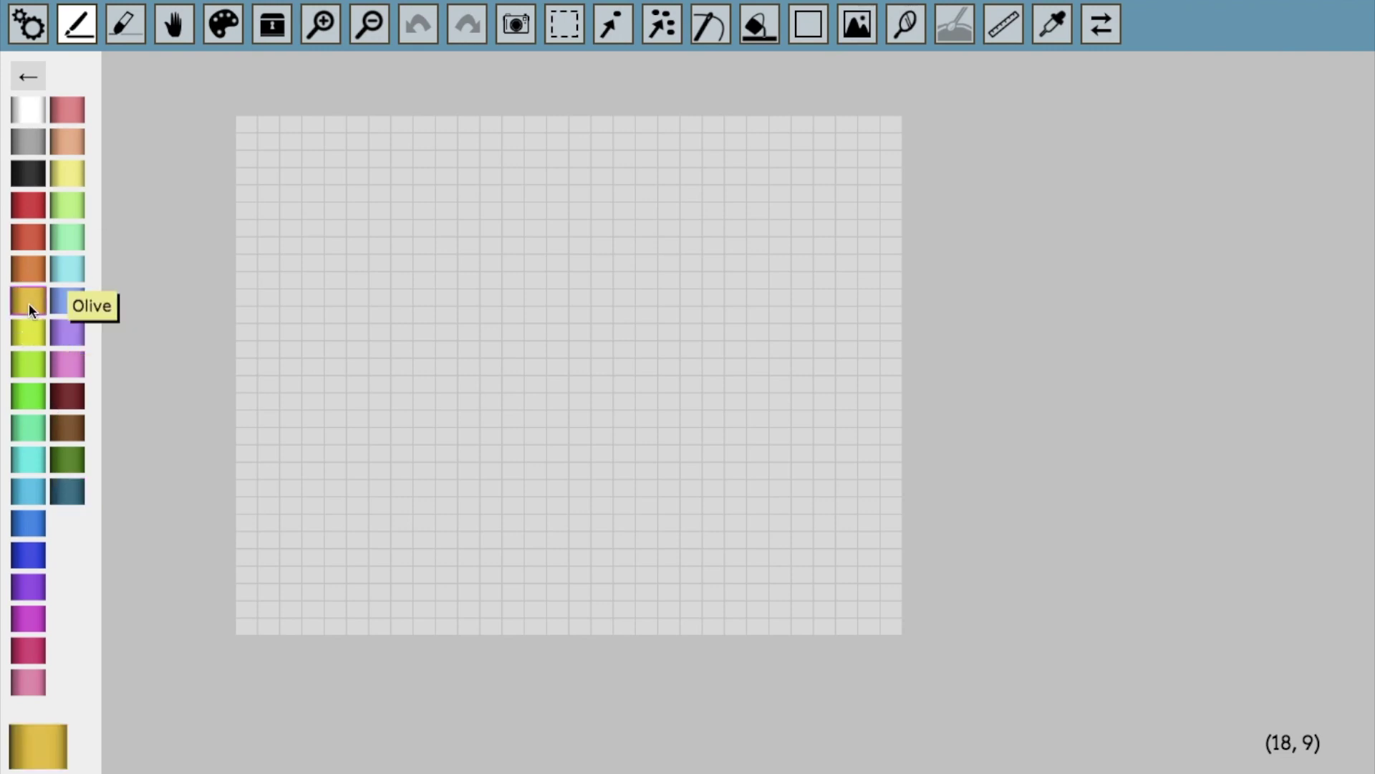
pyautogui.click(77, 30)
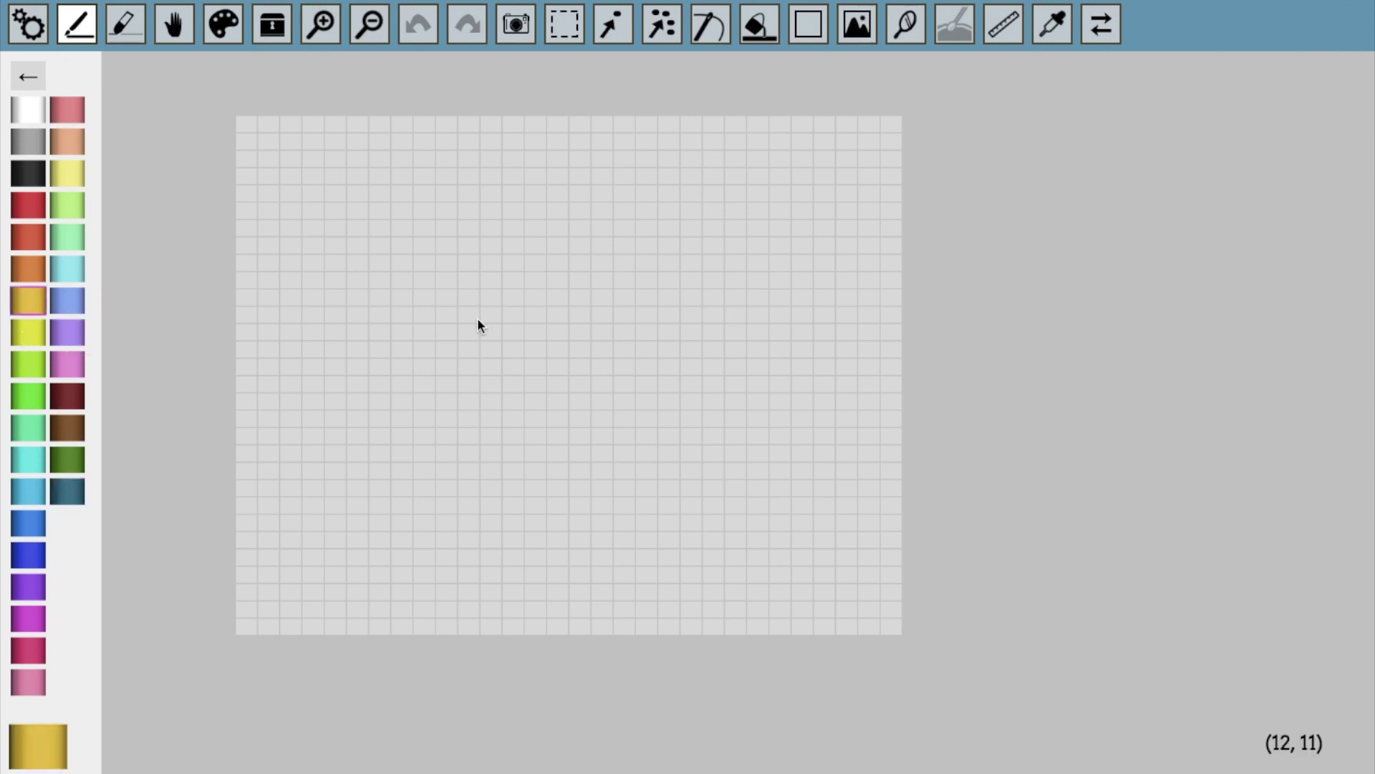
pyautogui.moveTo(478, 316)
pyautogui.mouseDown()
pyautogui.moveTo(558, 316)
pyautogui.moveTo(467, 374)
pyautogui.moveTo(541, 434)
pyautogui.moveTo(594, 416)
pyautogui.mouseUp()
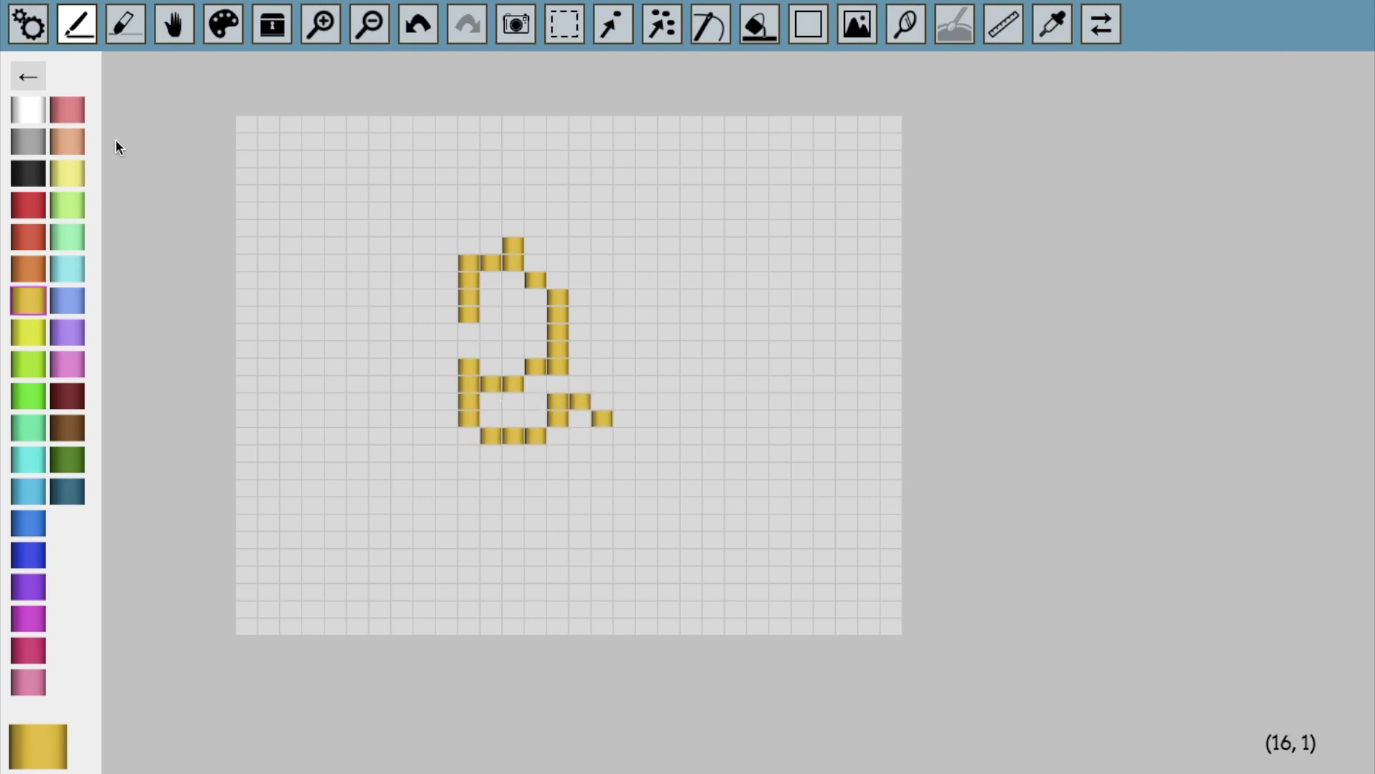
pyautogui.click(32, 80)
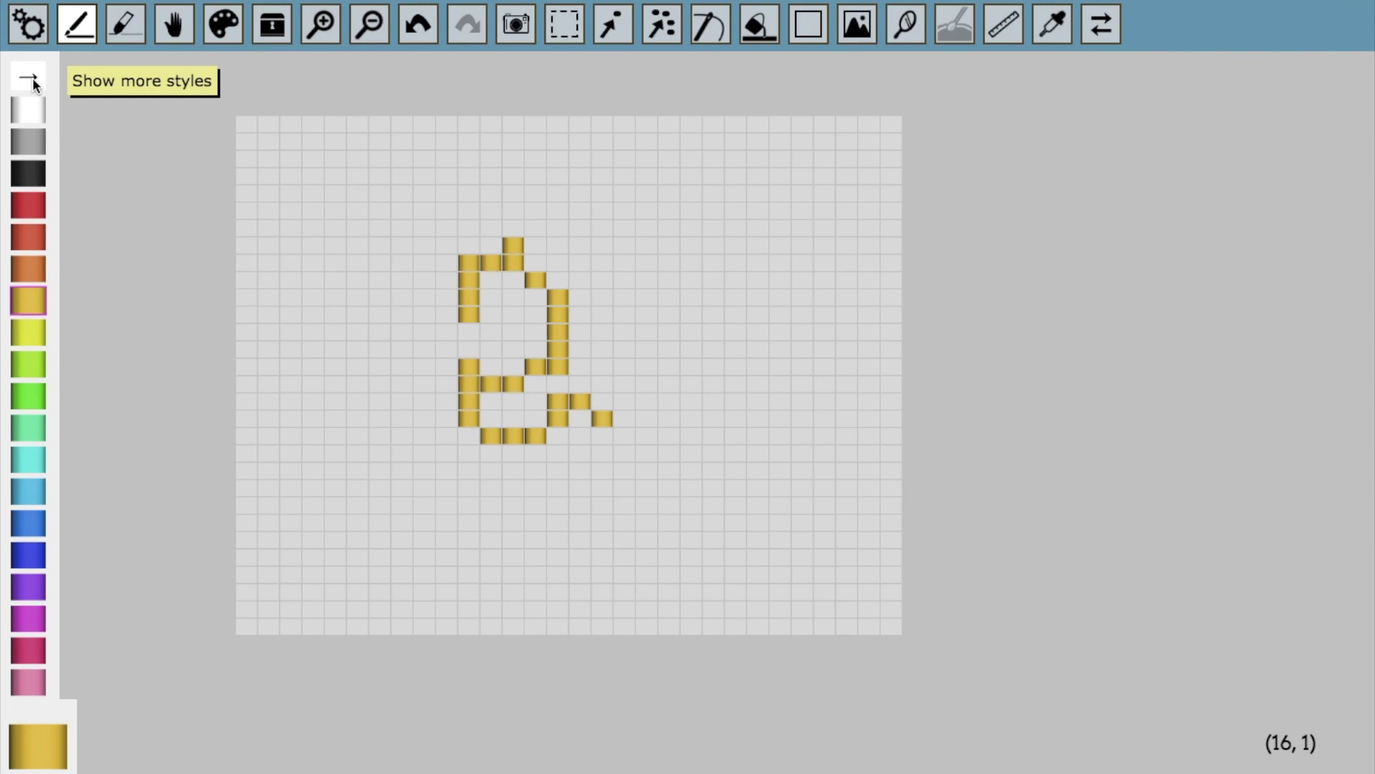
pyautogui.click(29, 24)
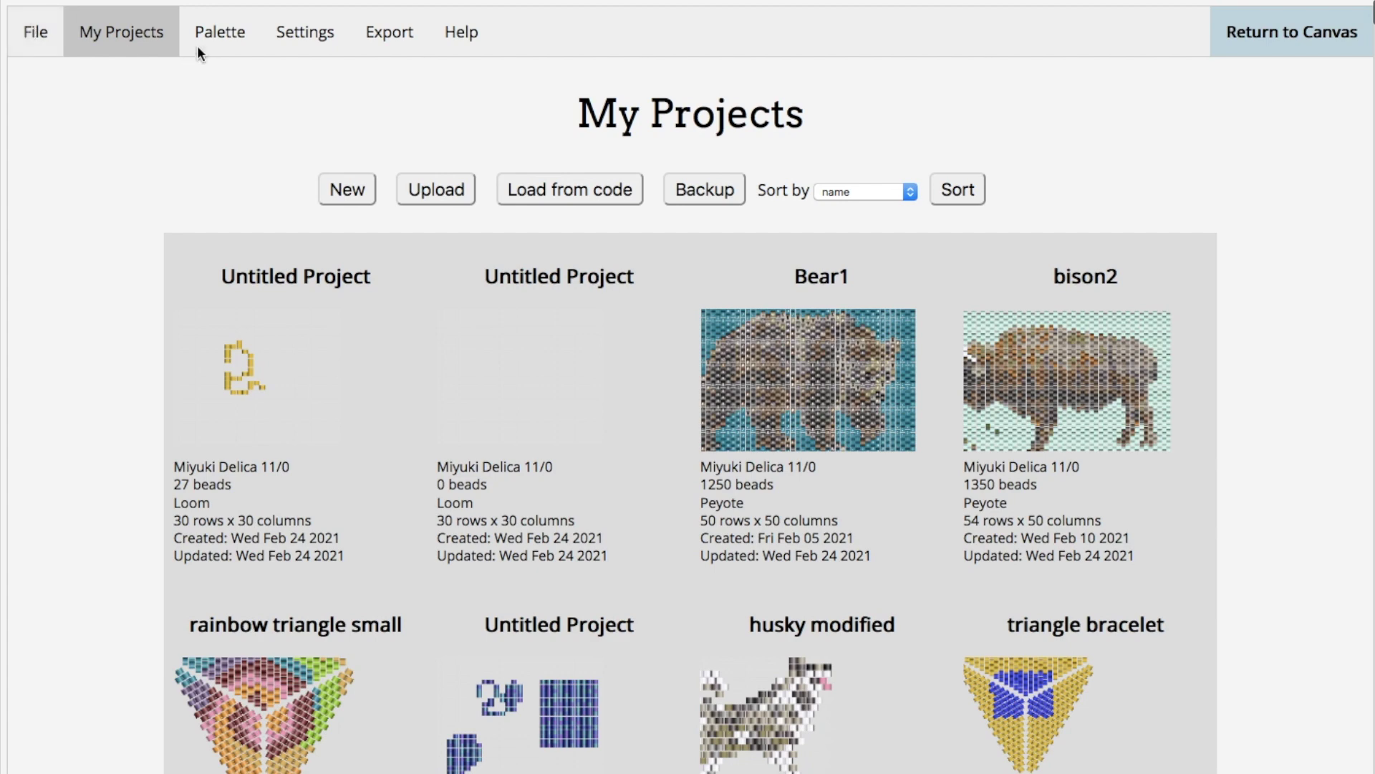
# - Delete all unused palette swatches so only Olive remains, with 27 beads
pyautogui.click(213, 37)
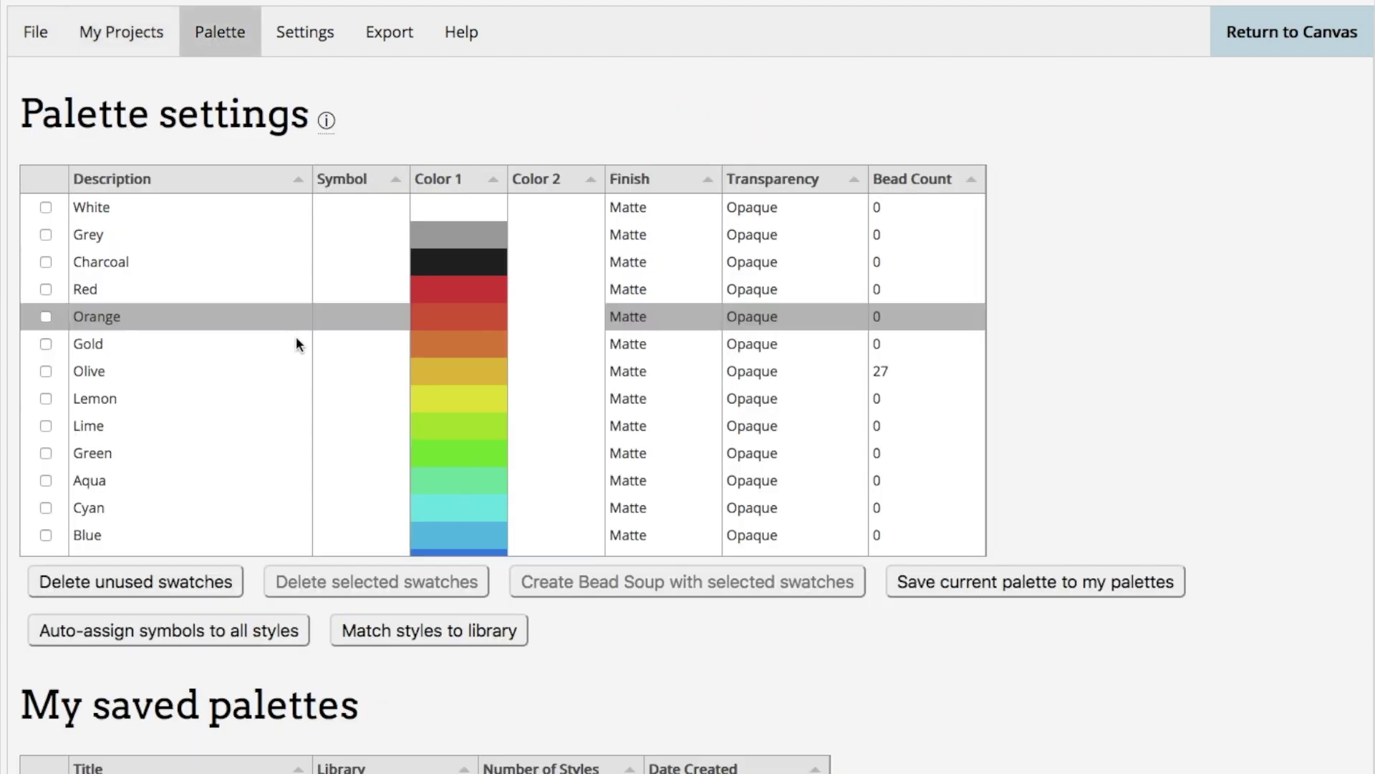
pyautogui.scroll(-1, 367, 364)
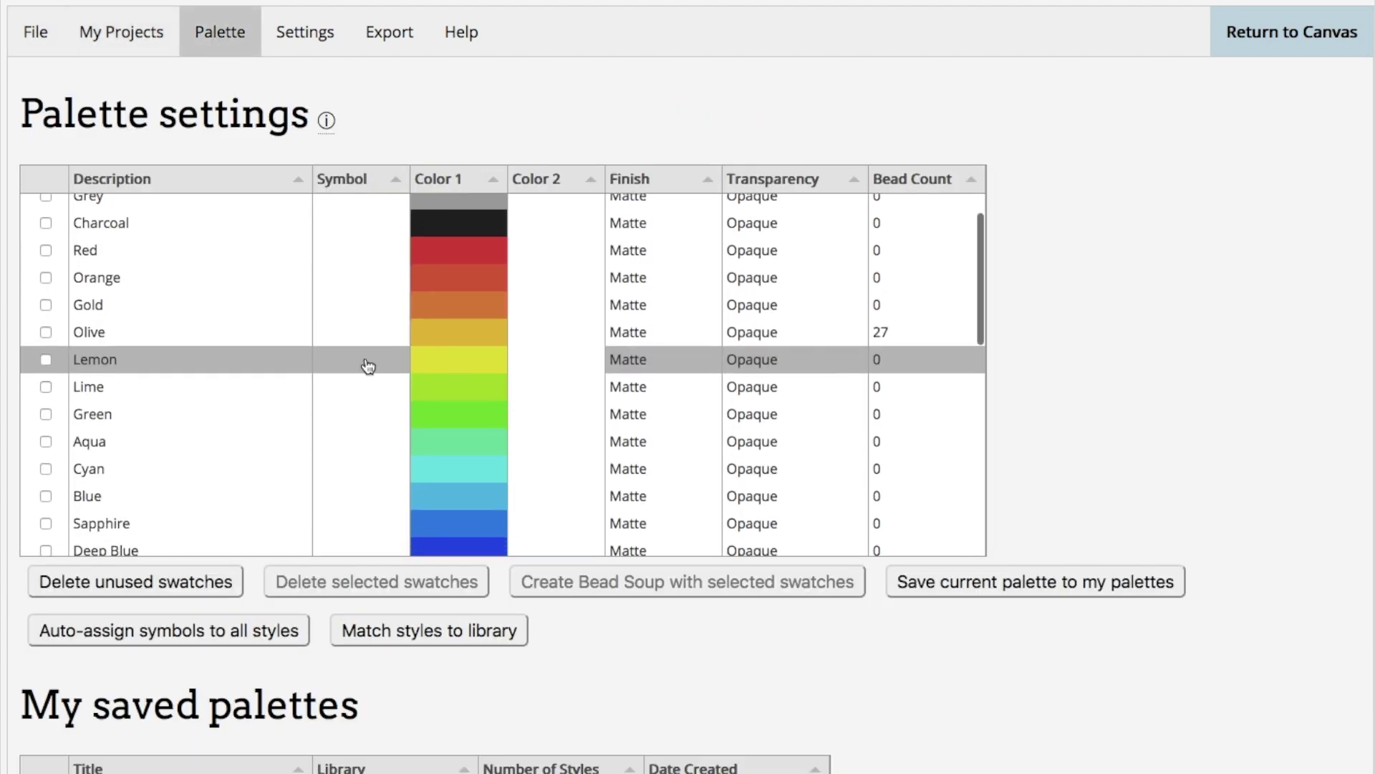
pyautogui.scroll(1, 367, 365)
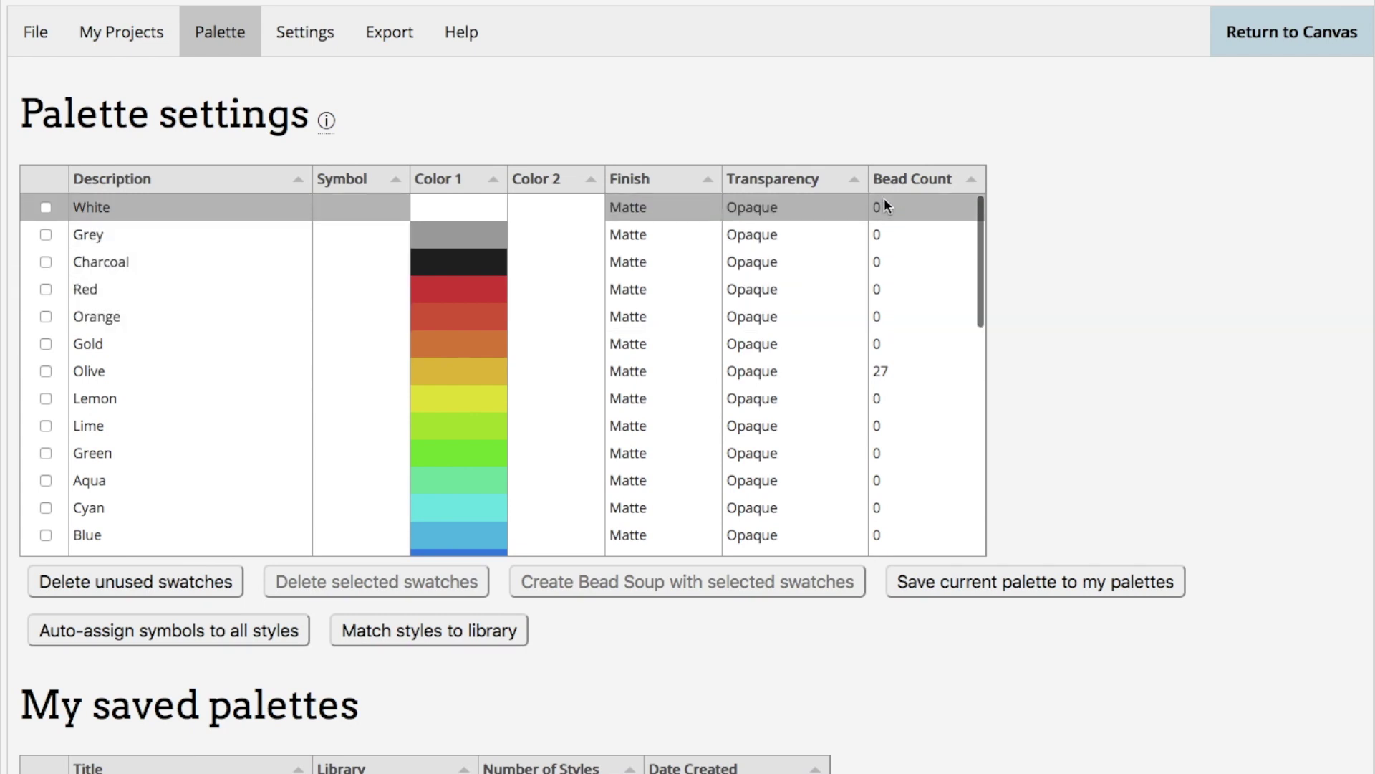
pyautogui.scroll(-1, 884, 342)
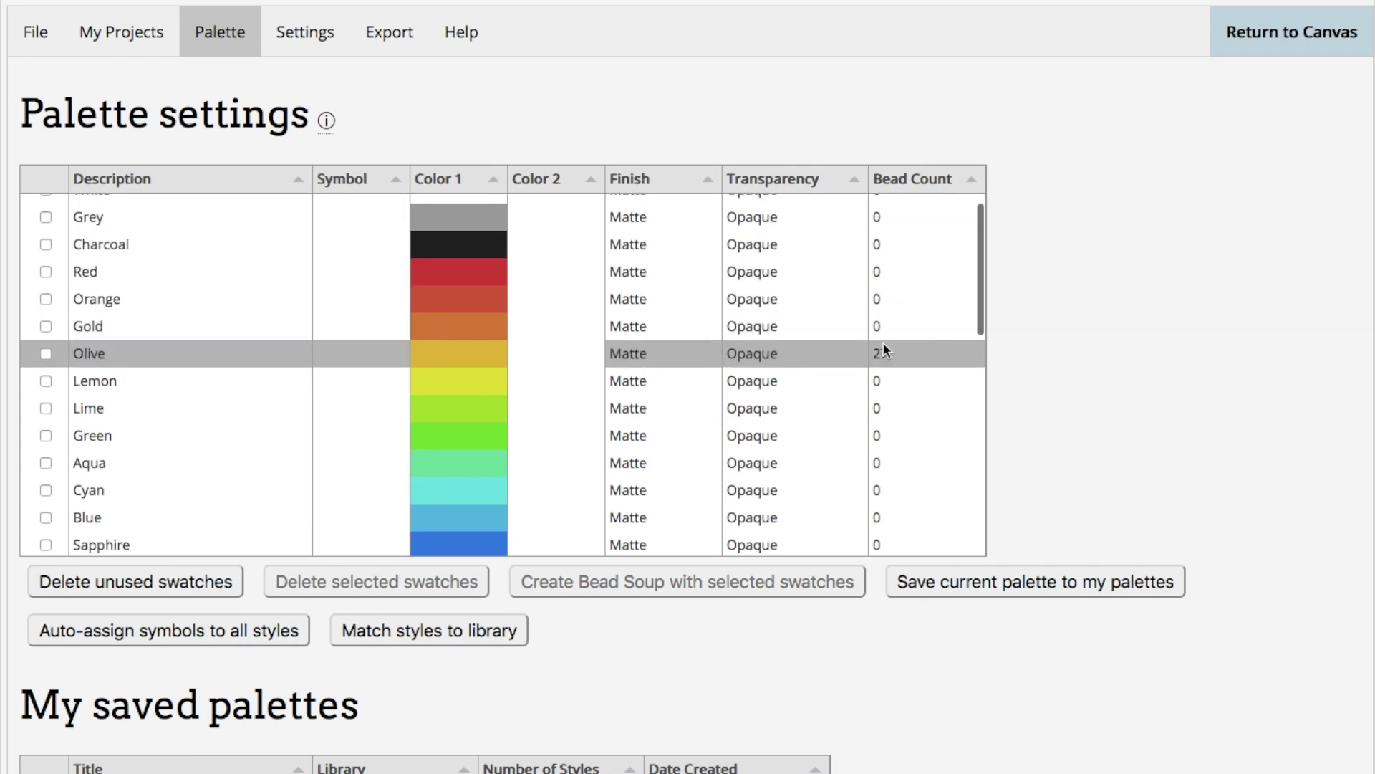
pyautogui.scroll(-3, 921, 405)
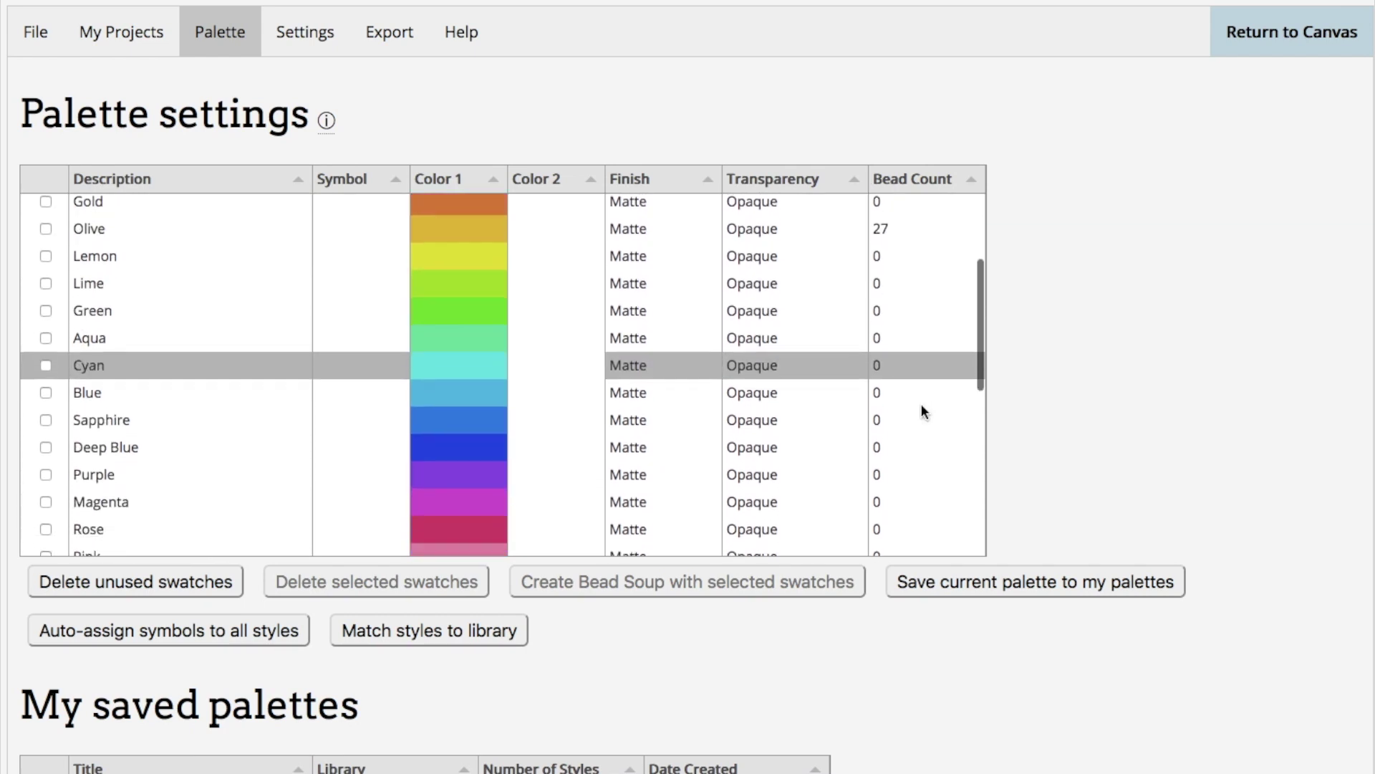
pyautogui.scroll(-9, 922, 410)
pyautogui.scroll(12, 922, 411)
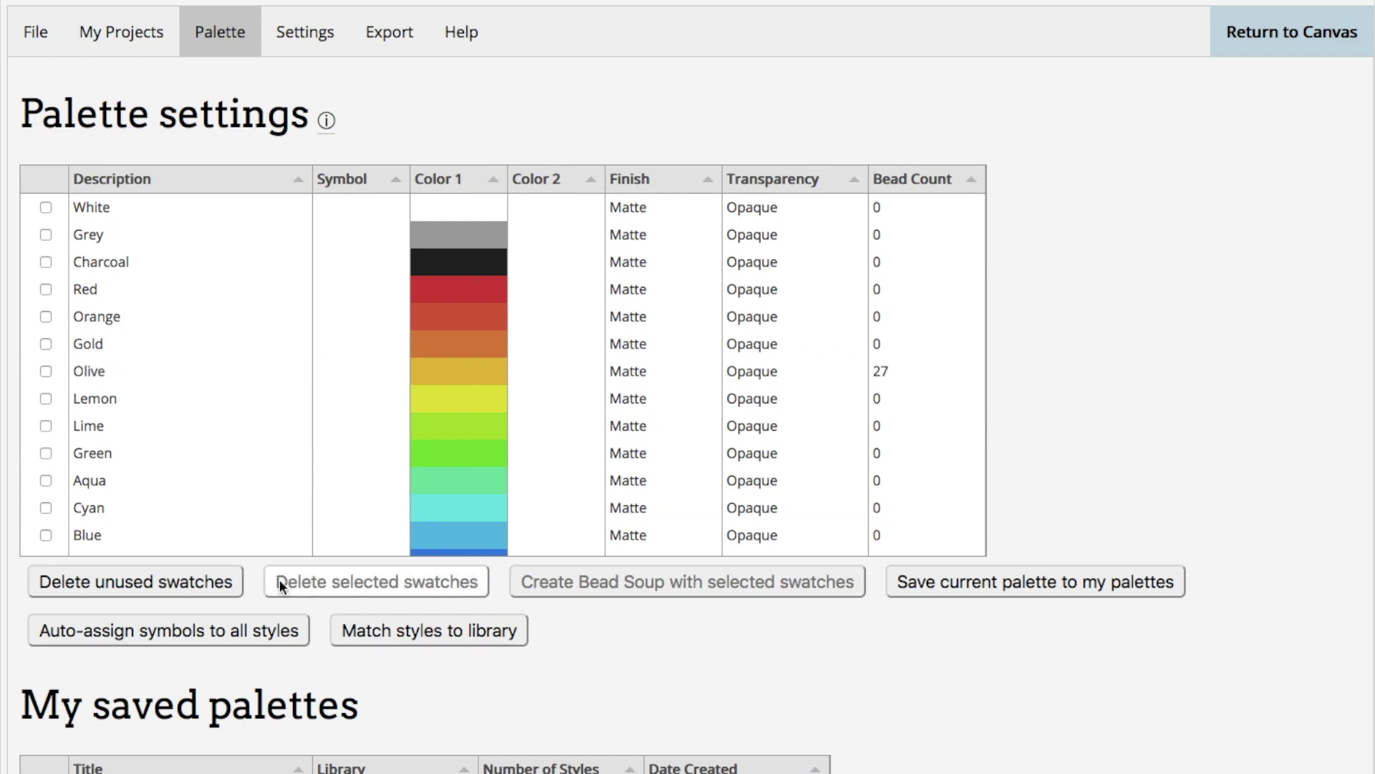
pyautogui.click(193, 583)
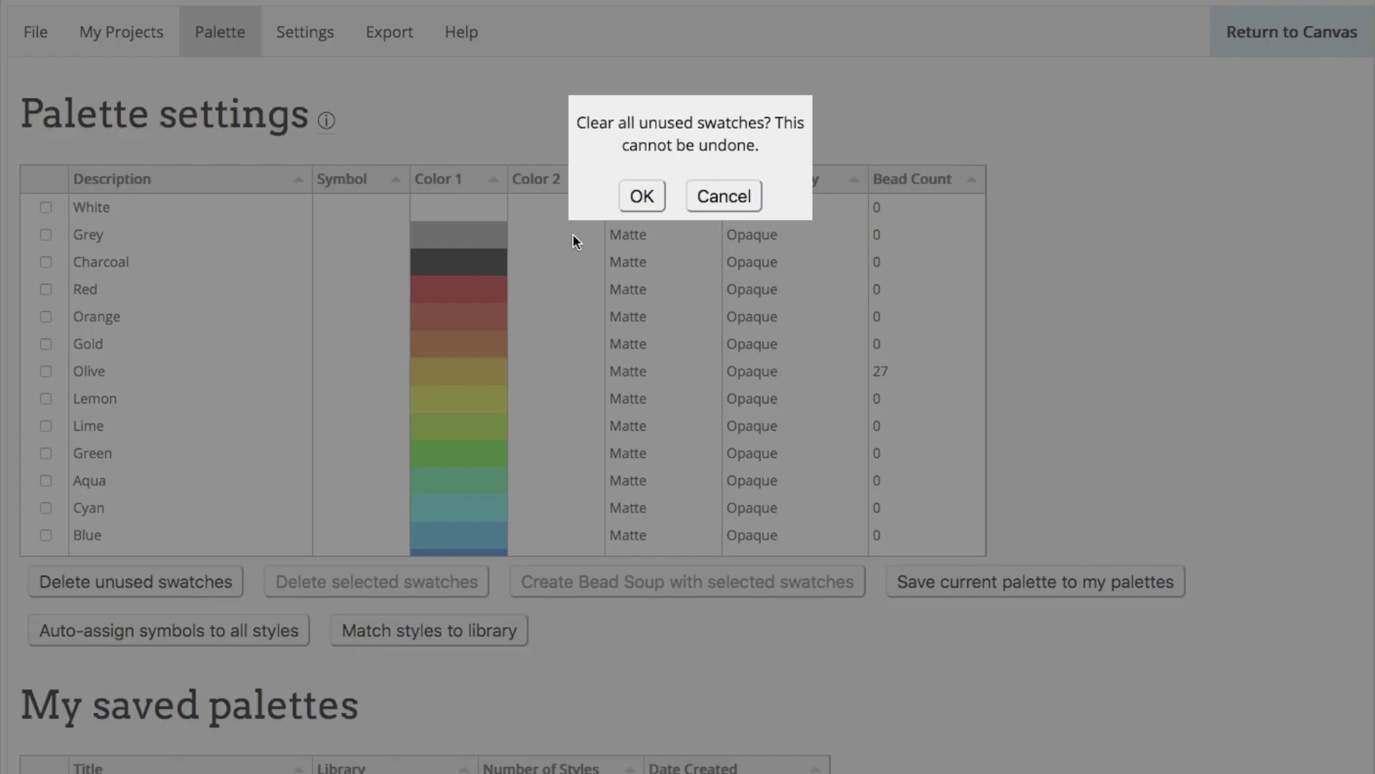
pyautogui.click(641, 206)
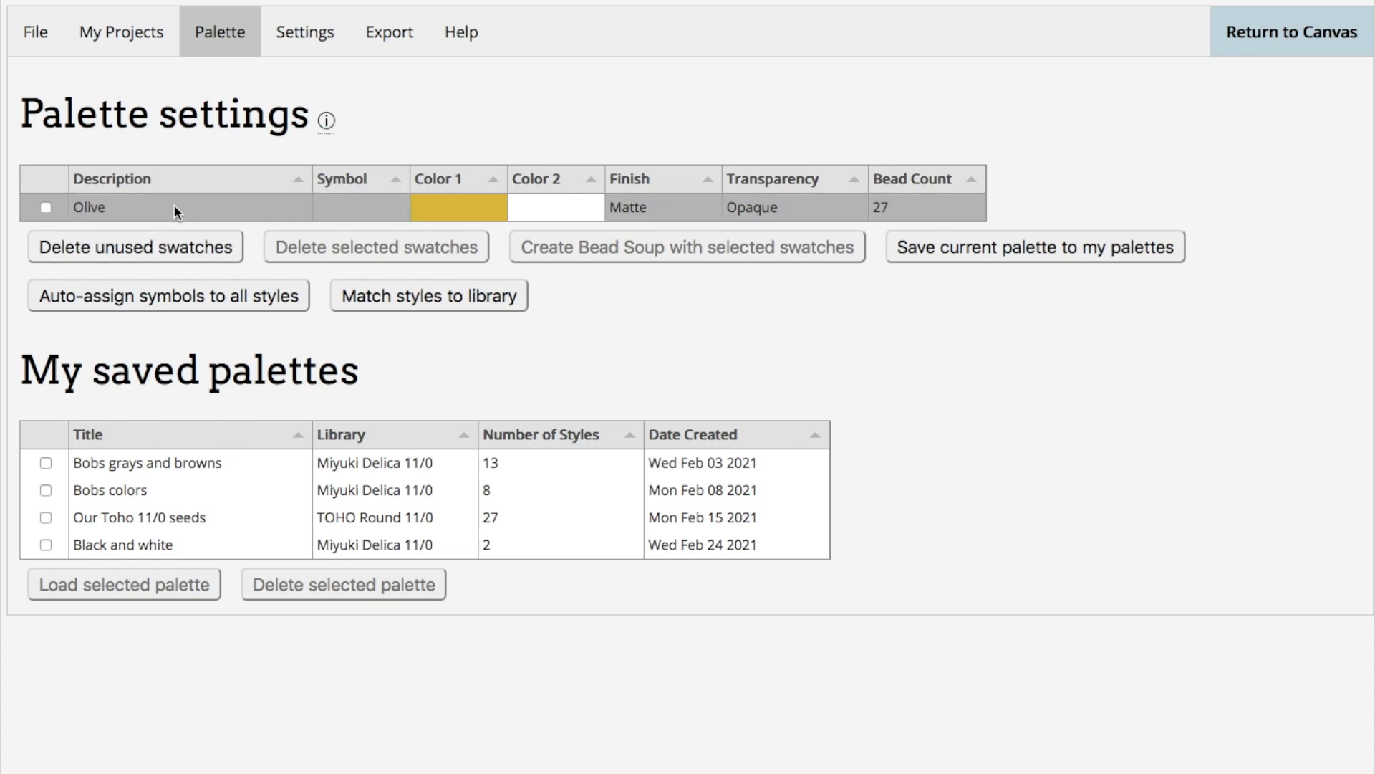
pyautogui.click(45, 207)
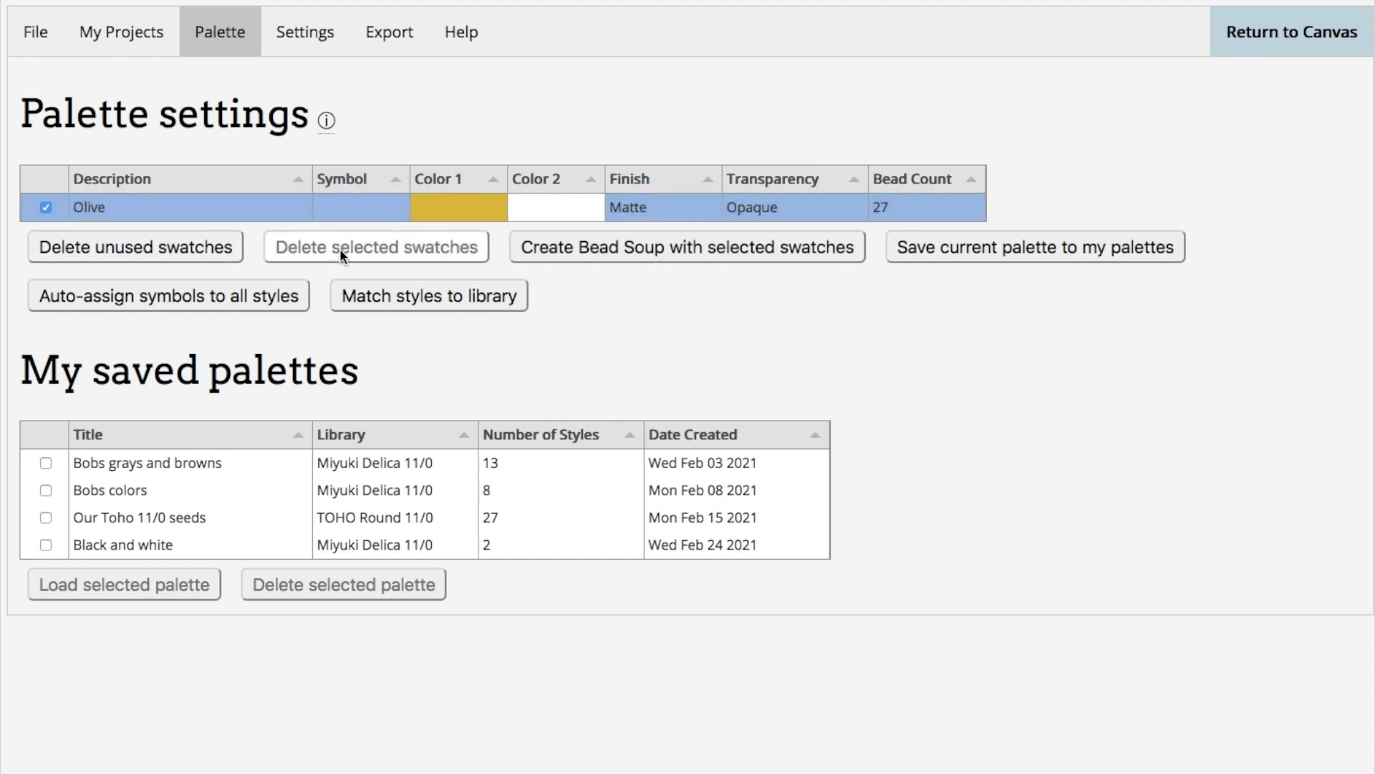
pyautogui.click(45, 207)
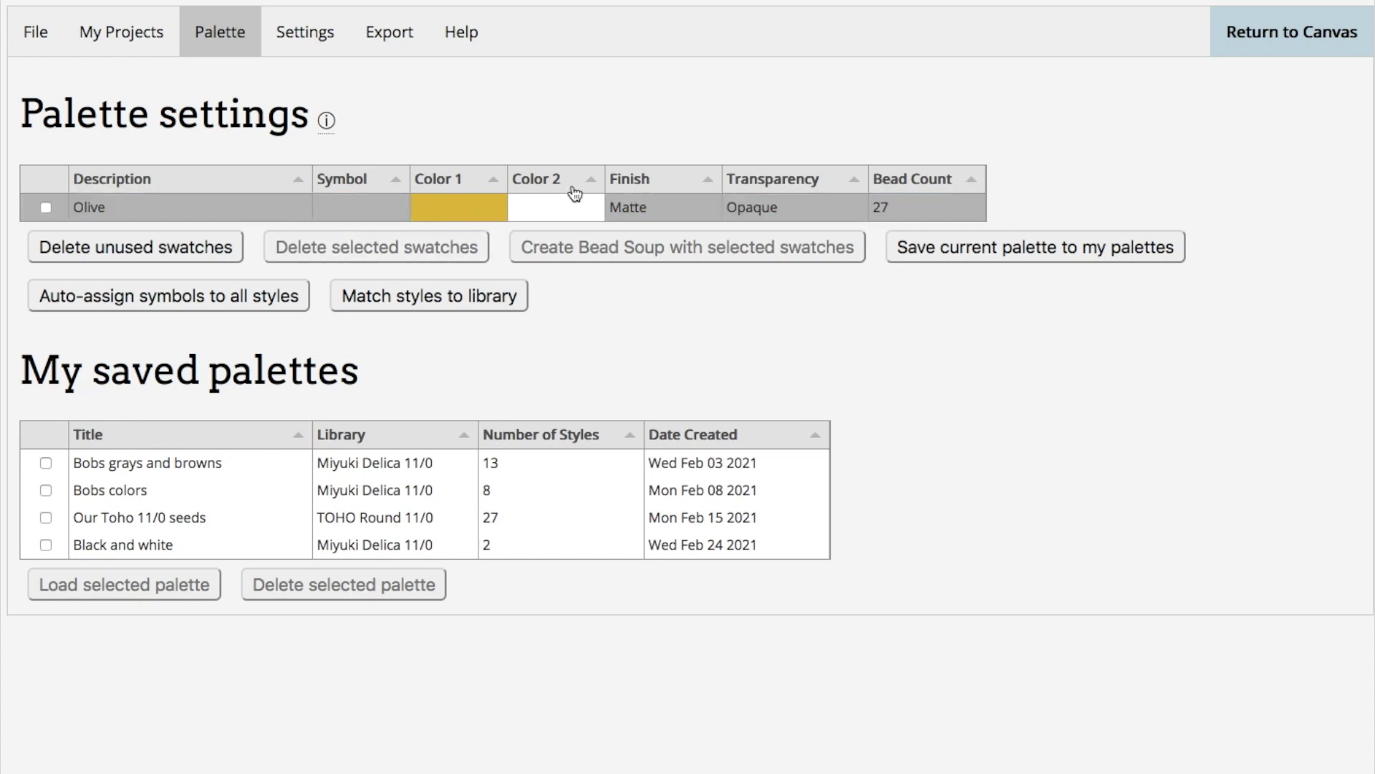
# - Back on the canvas, erase the whole olive drawing using a rectangular selection
pyautogui.click(1271, 31)
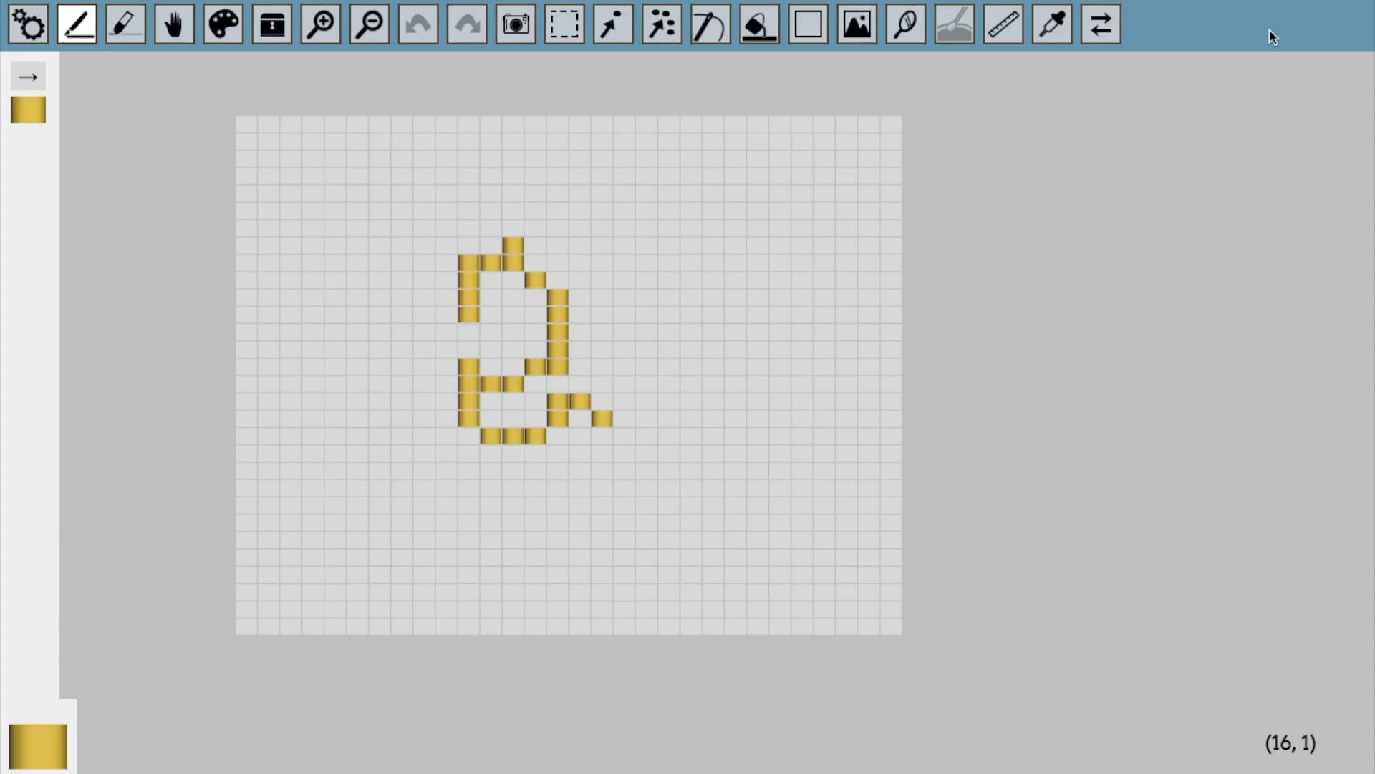
pyautogui.click(565, 24)
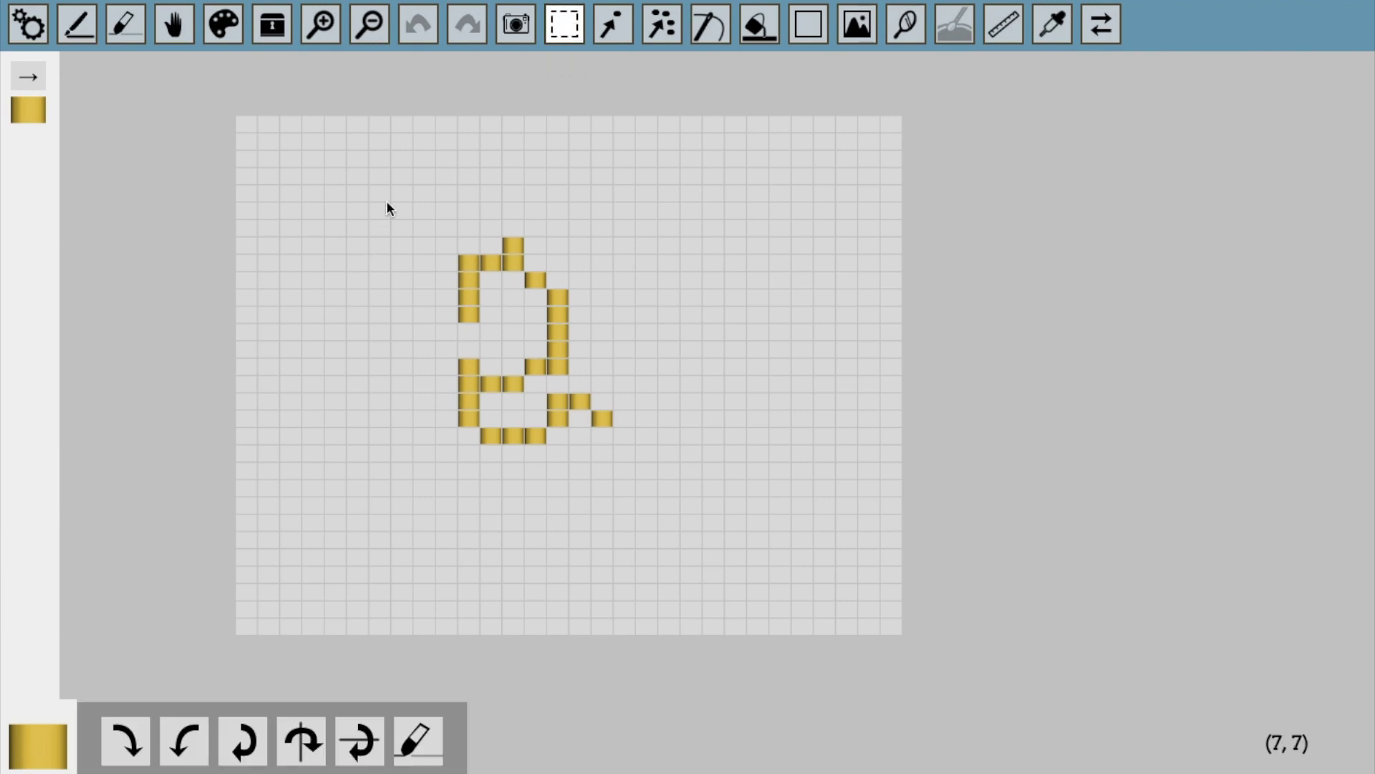
pyautogui.moveTo(392, 200); pyautogui.dragTo(686, 554)
pyautogui.press('Delete')
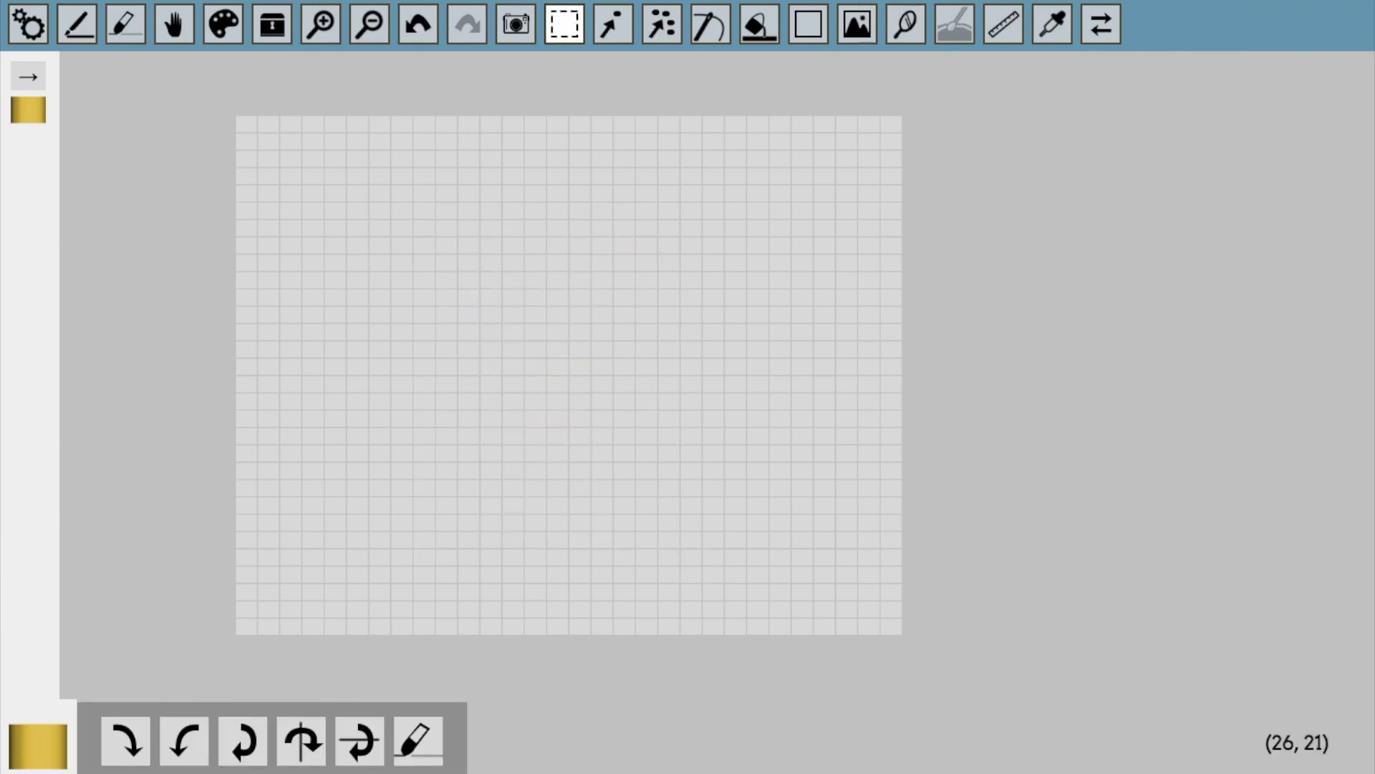
# - Delete the Olive swatch from the palette and return to the blank canvas
pyautogui.click(28, 24)
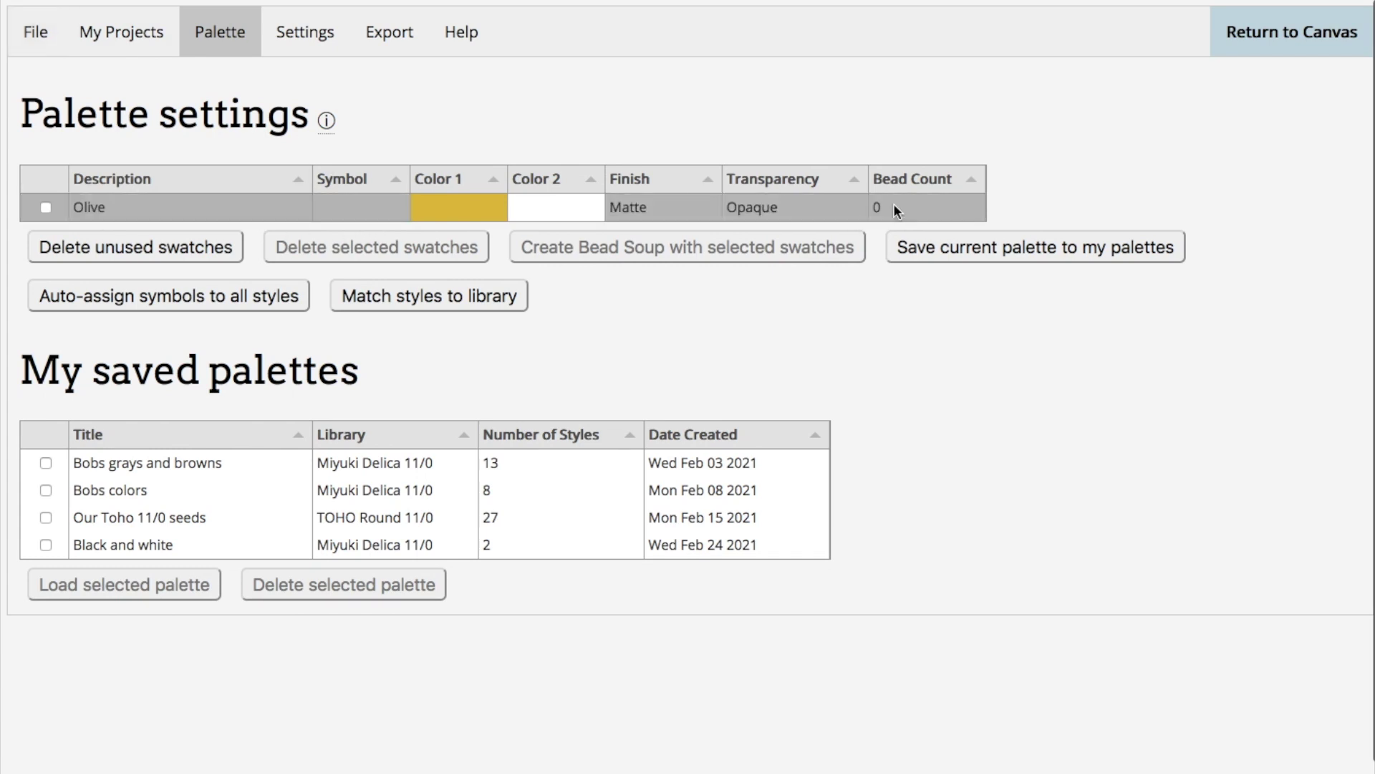
pyautogui.click(46, 207)
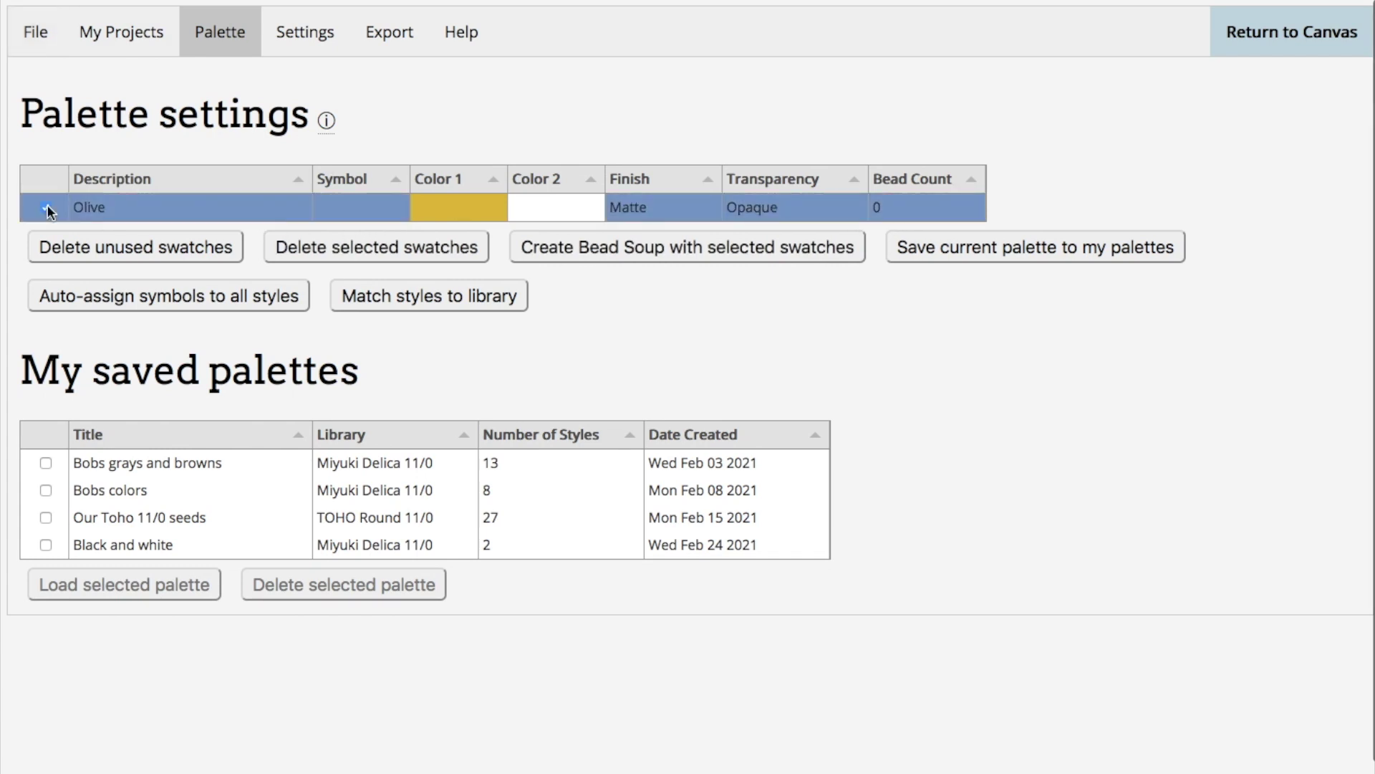
pyautogui.click(367, 251)
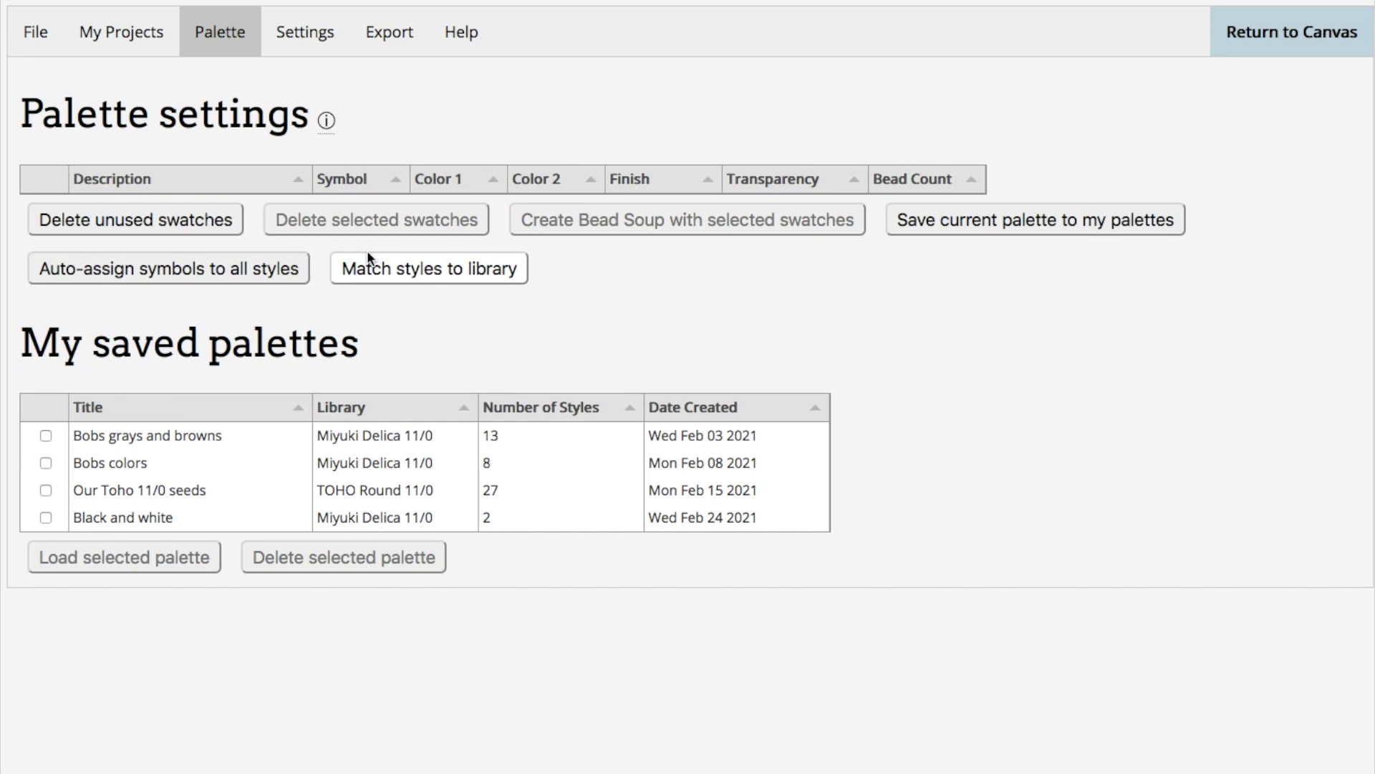
pyautogui.click(1294, 43)
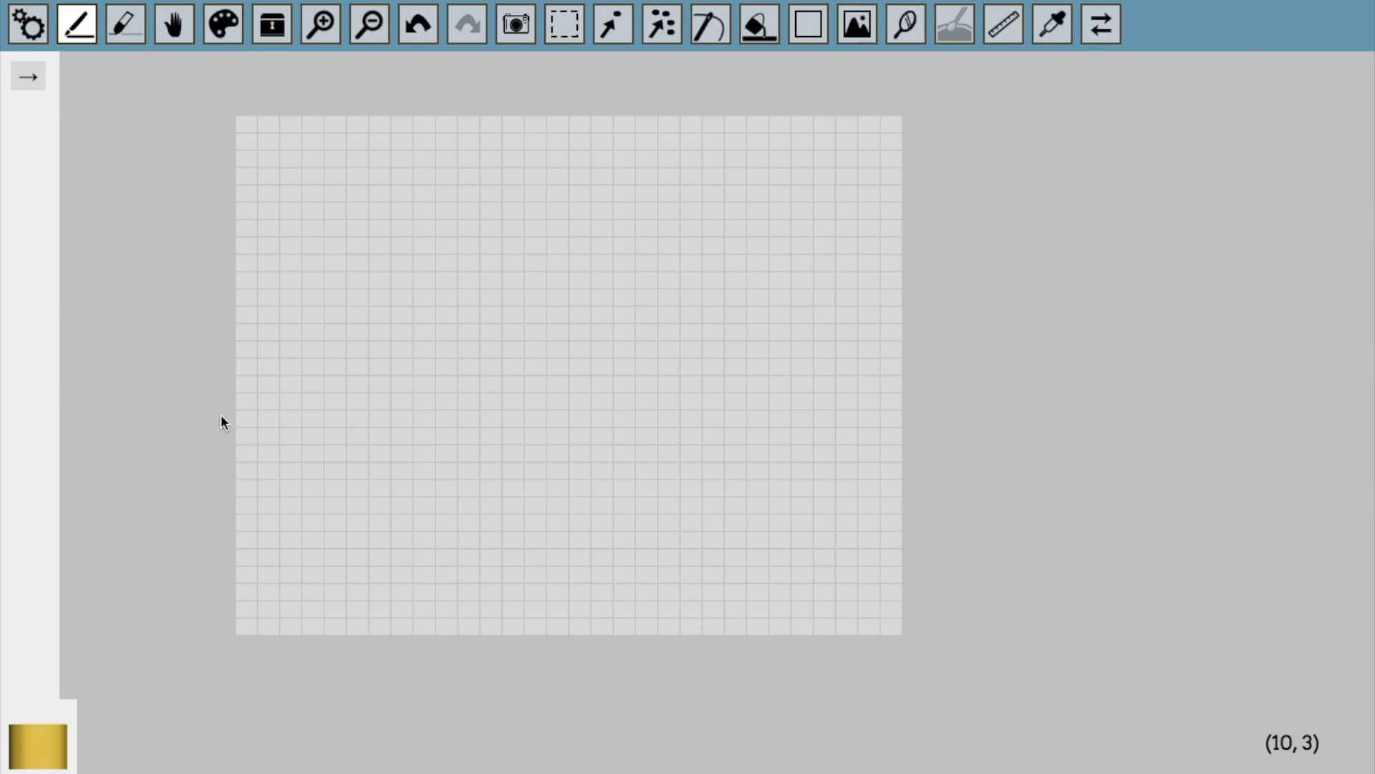
# - Shift the active style's hue from gold to blue and push its saturation high
pyautogui.click(33, 761)
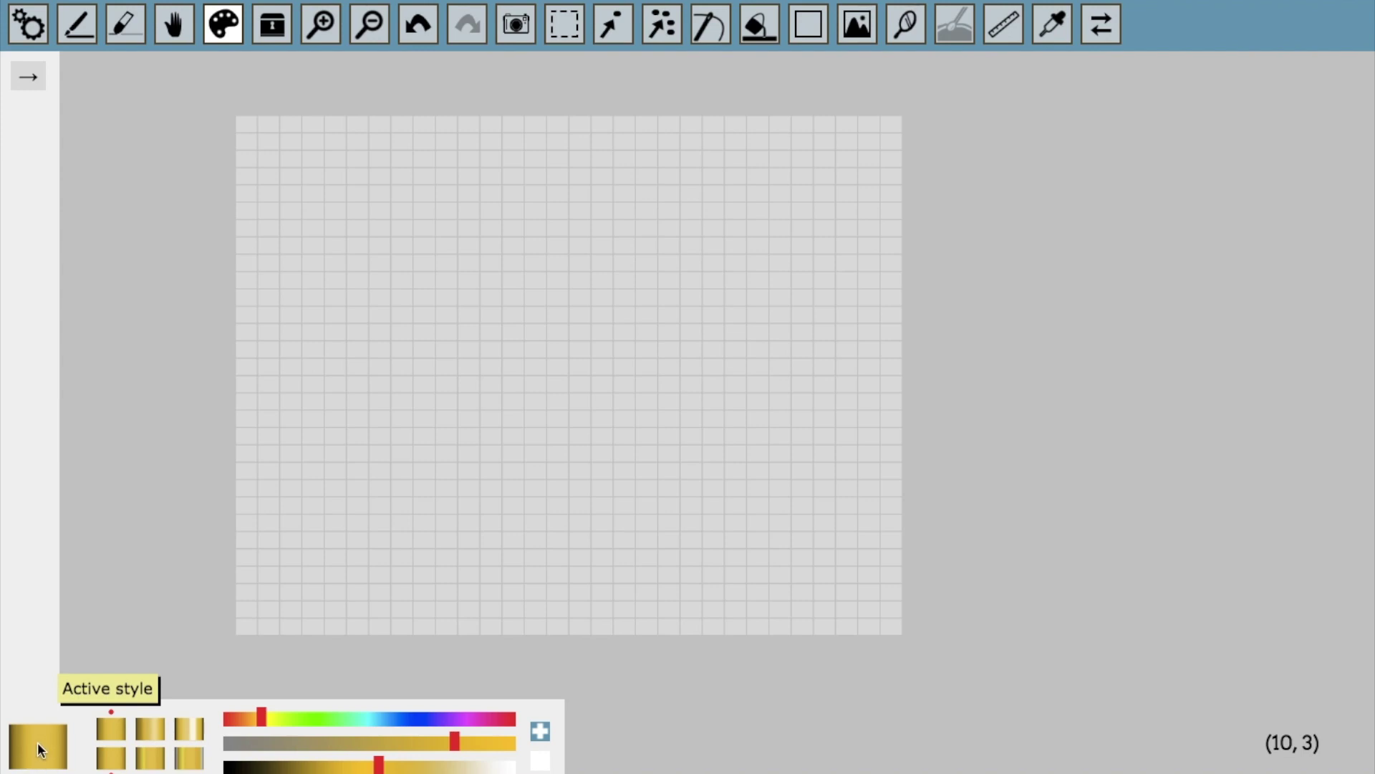
pyautogui.moveTo(272, 720); pyautogui.dragTo(413, 768)
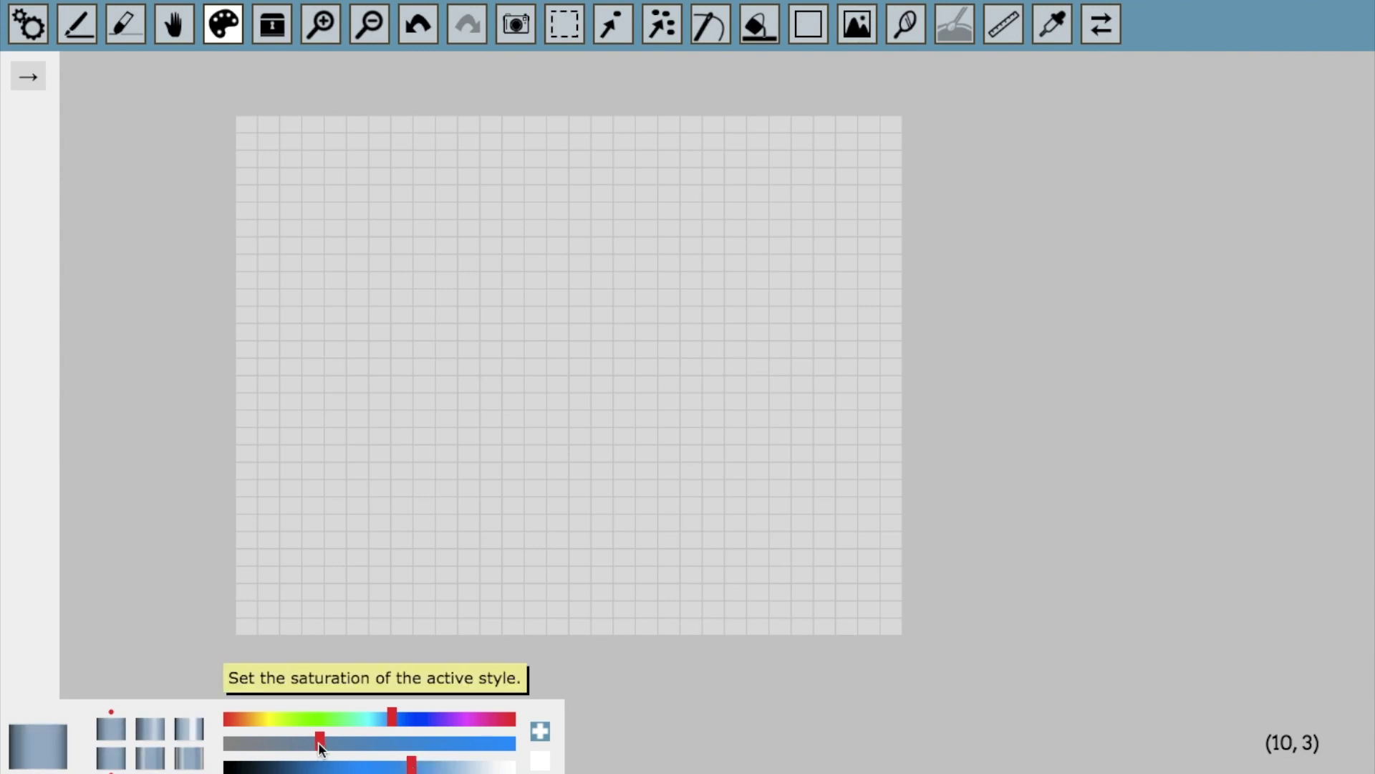
pyautogui.moveTo(321, 743); pyautogui.dragTo(457, 742)
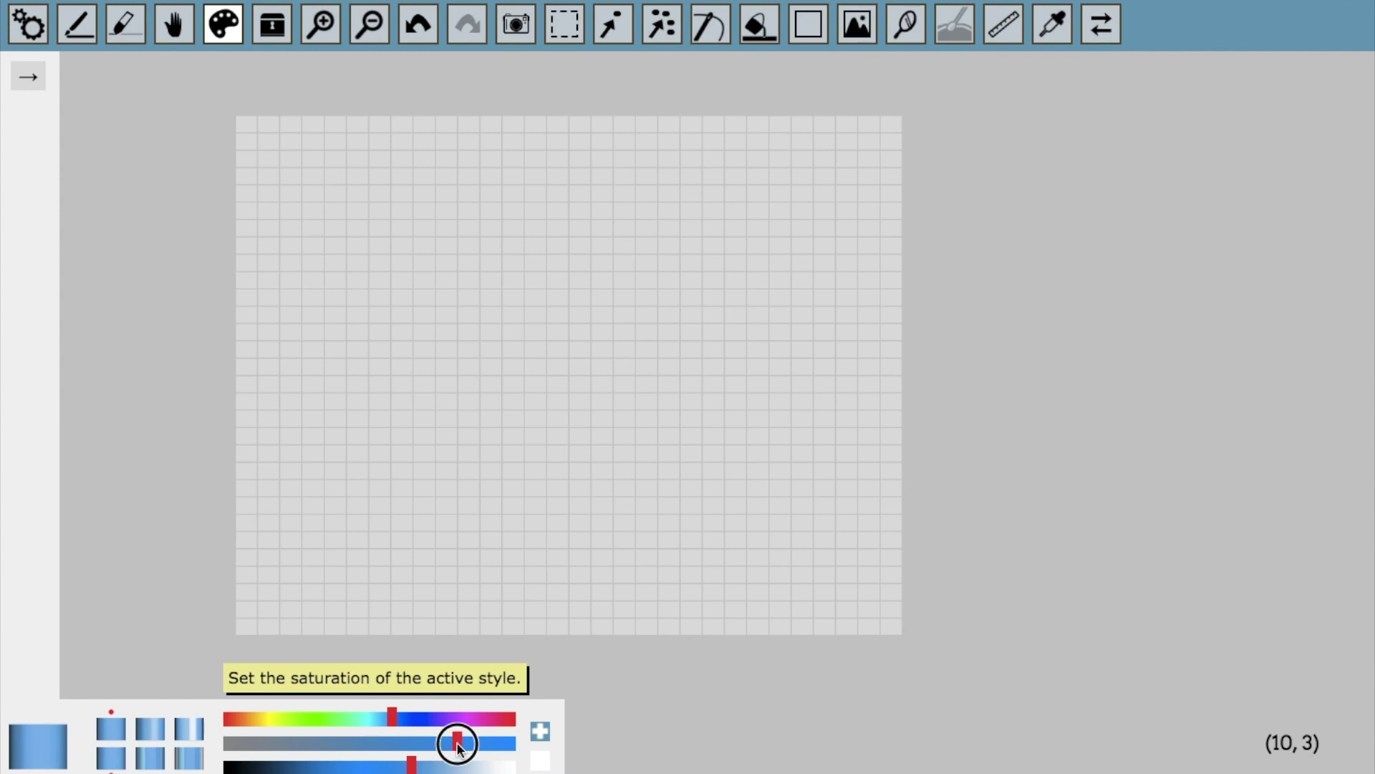
pyautogui.moveTo(396, 711)
pyautogui.mouseDown()
pyautogui.moveTo(439, 714)
pyautogui.moveTo(338, 715)
pyautogui.moveTo(413, 720)
pyautogui.mouseUp()
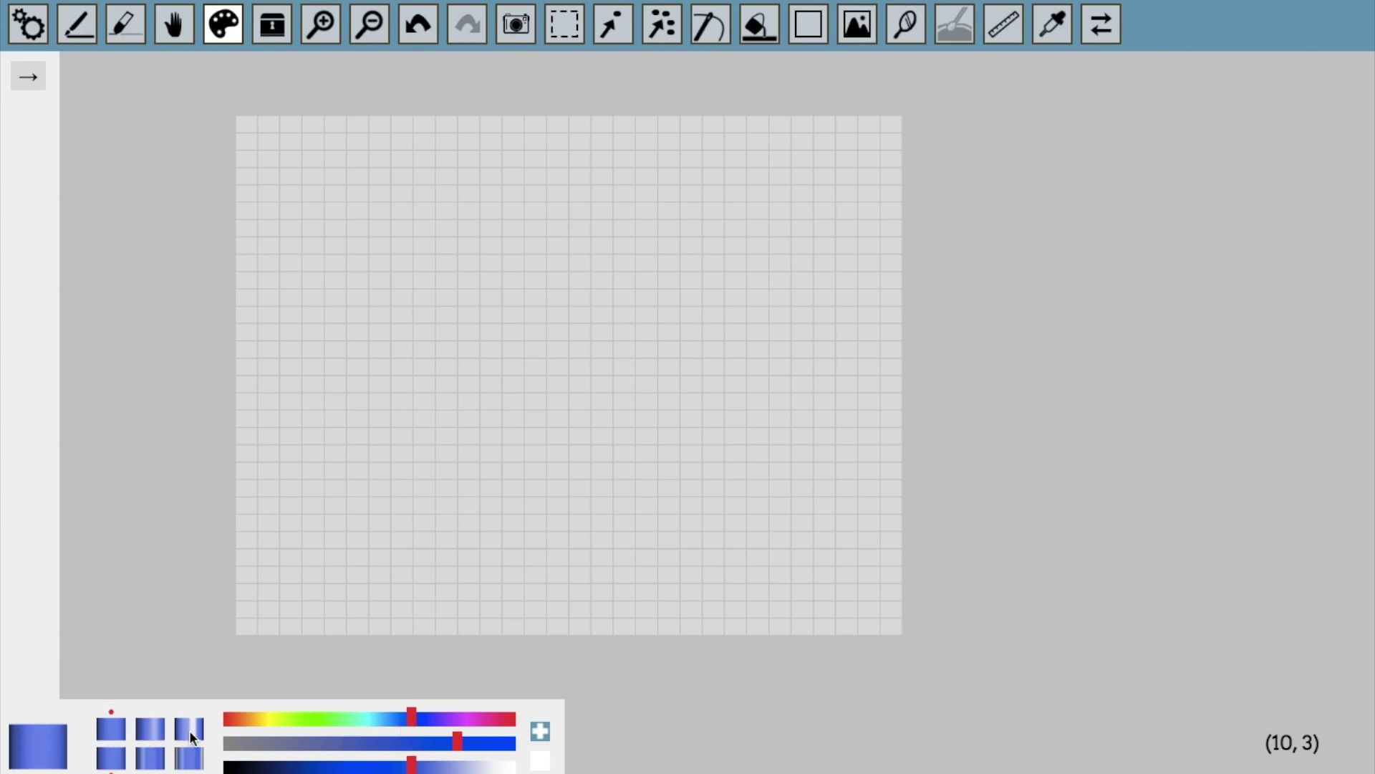
# - Try matte and semi-gloss finishes on the blue style, settling on gloss
pyautogui.click(149, 730)
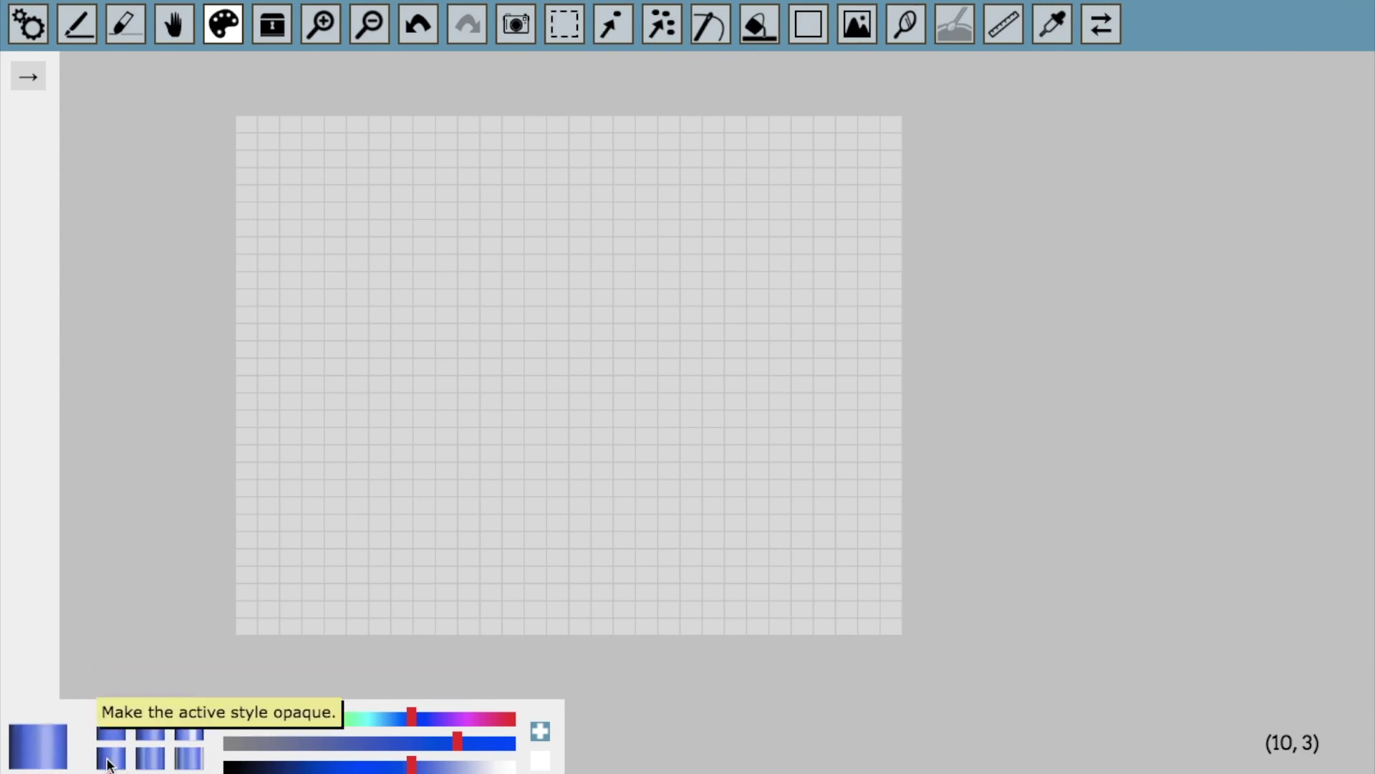
pyautogui.click(113, 733)
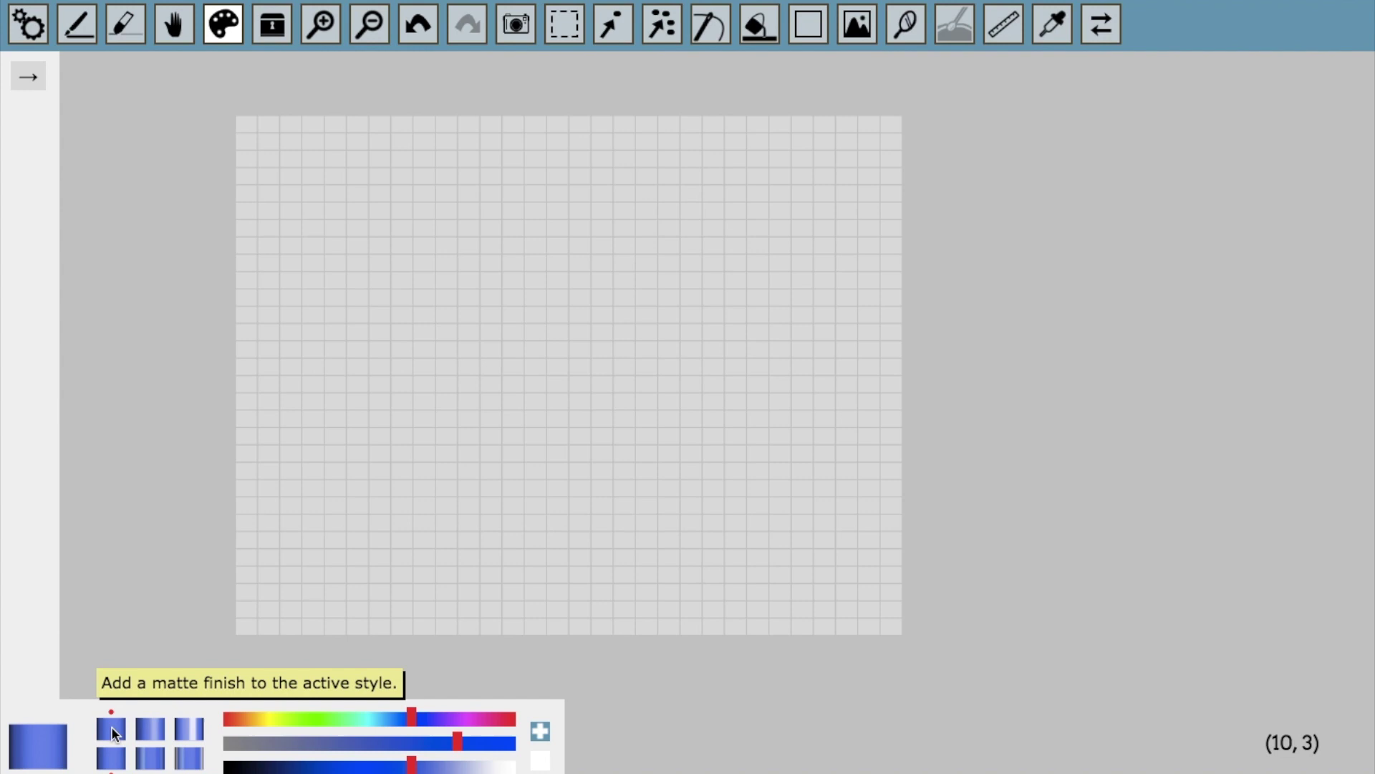
pyautogui.click(149, 729)
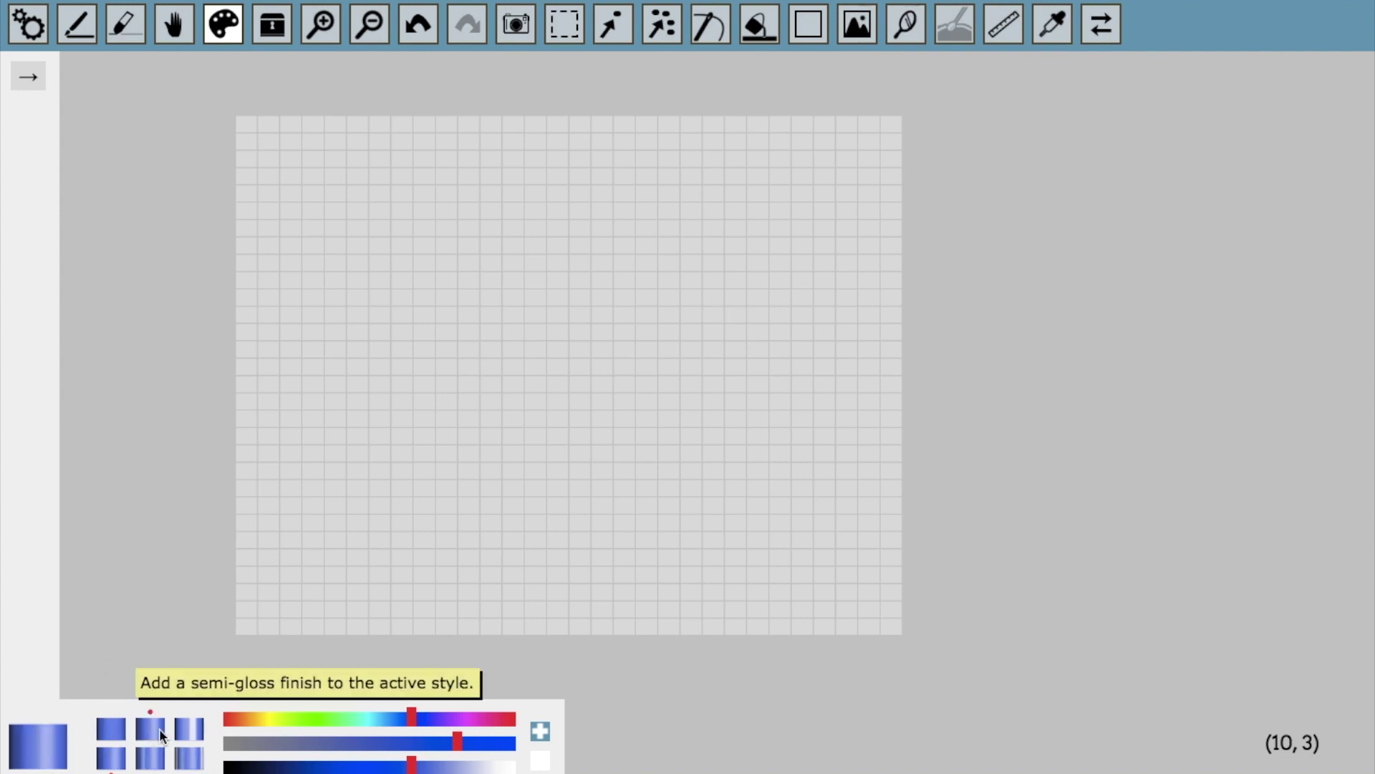
pyautogui.click(186, 729)
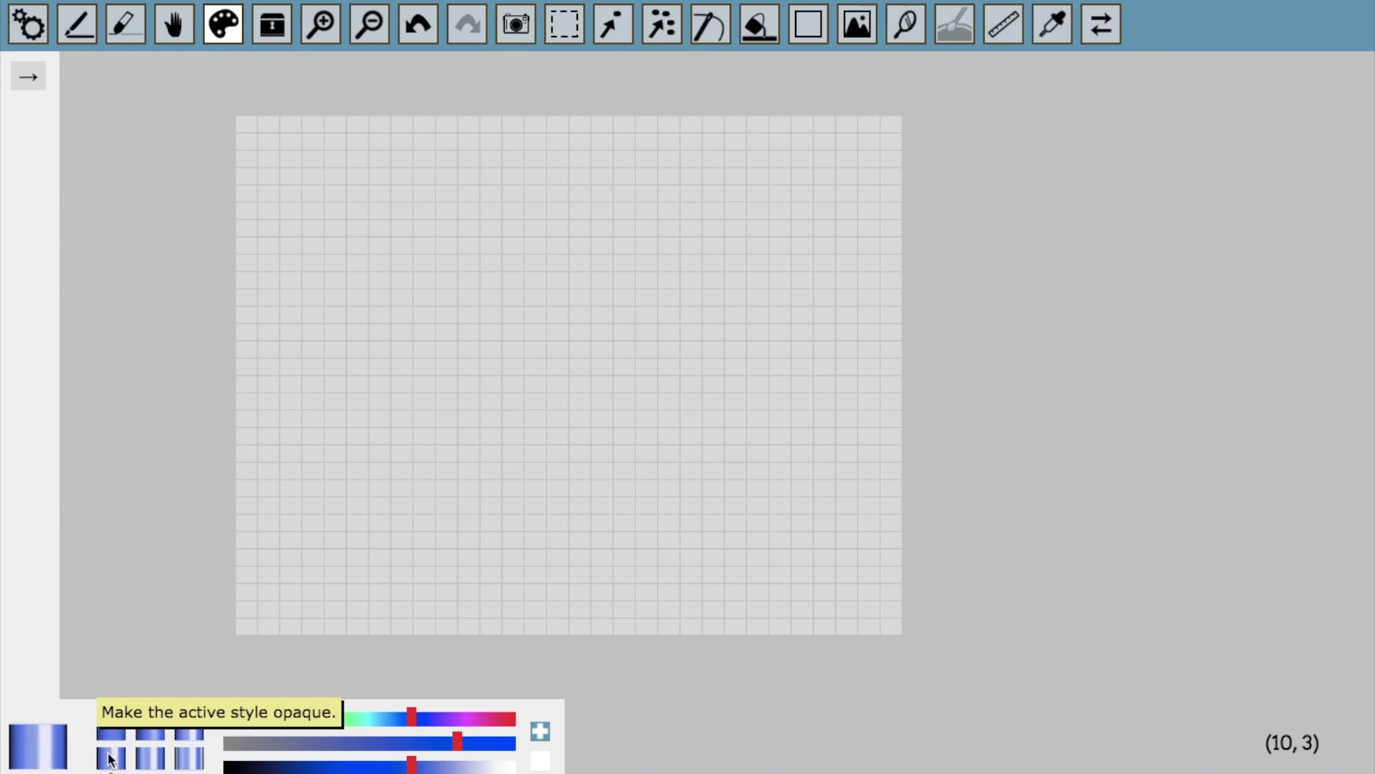
# - Make the blue style transparent with a full gloss finish and near-maximum saturation
pyautogui.click(151, 764)
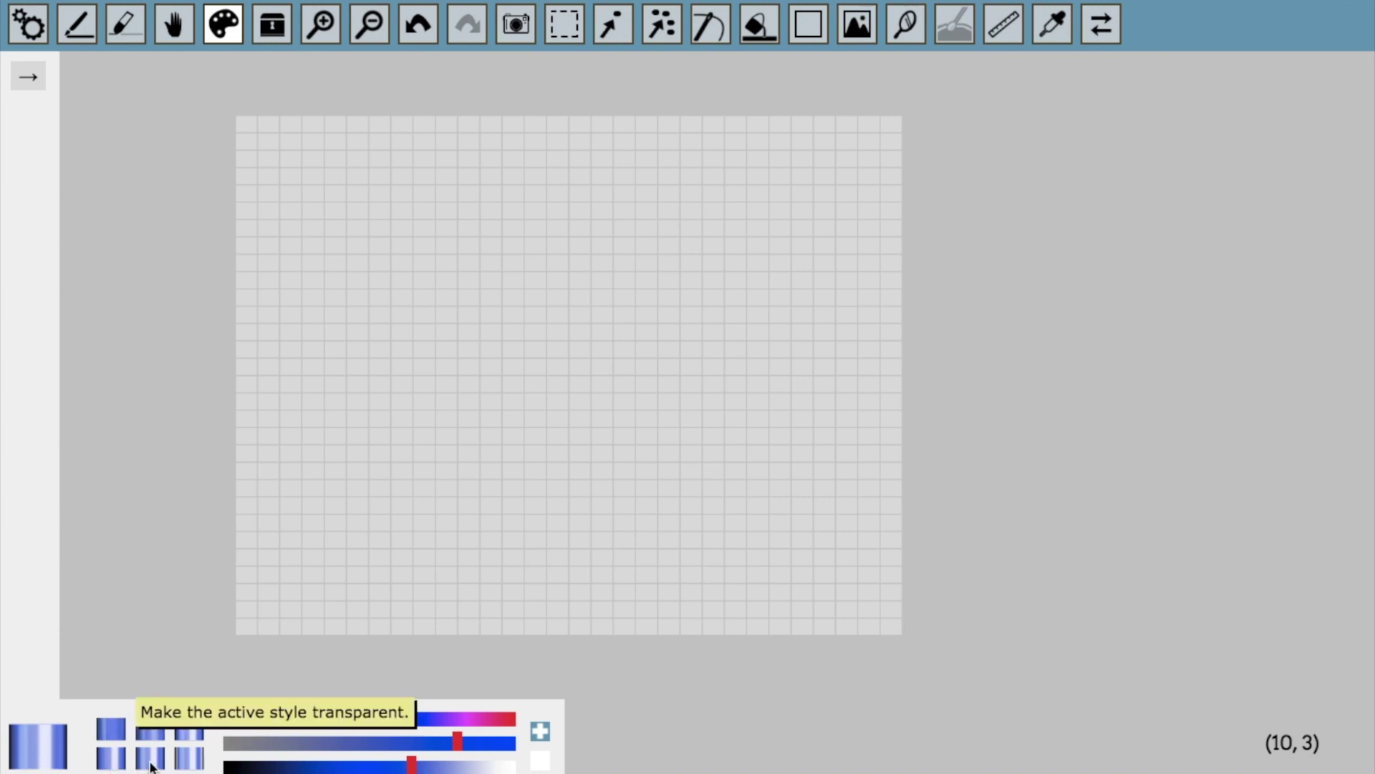
pyautogui.click(190, 763)
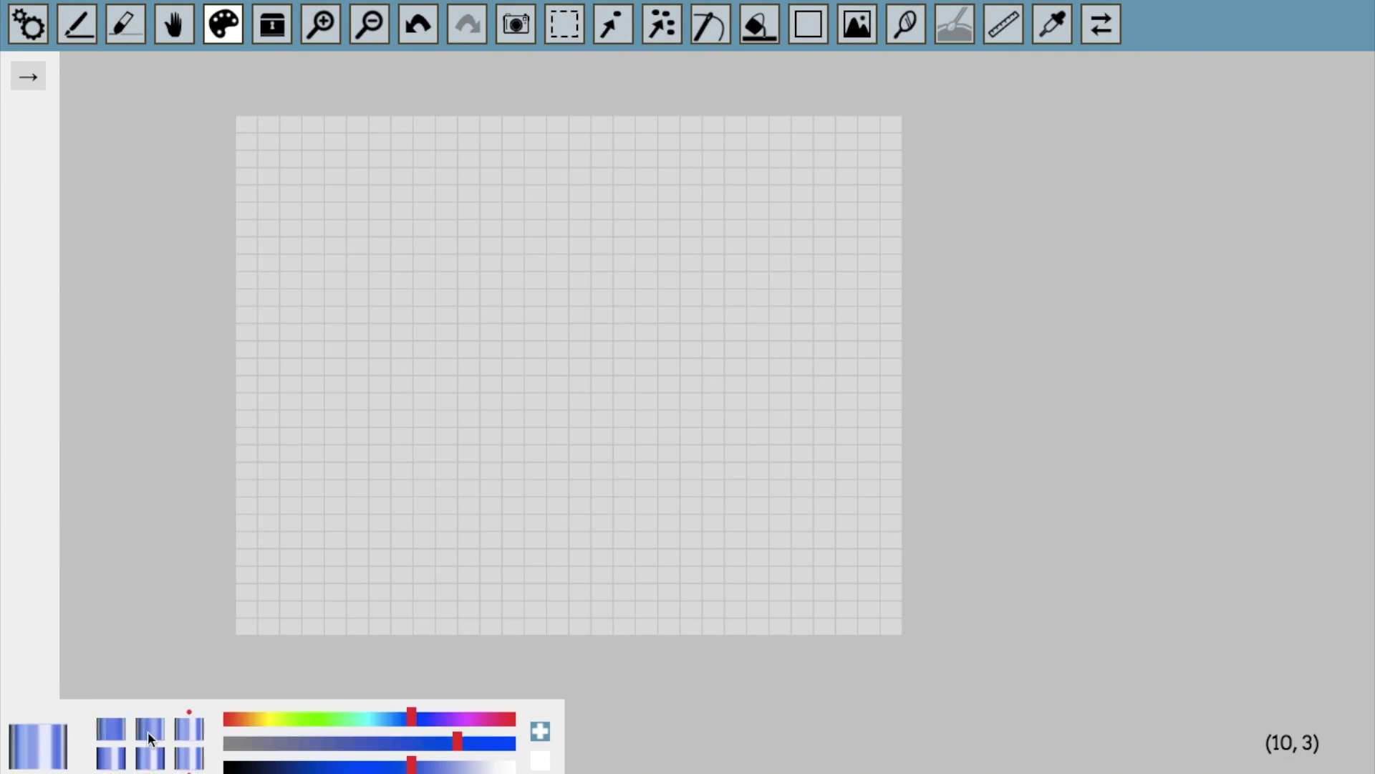
pyautogui.click(149, 733)
pyautogui.click(115, 727)
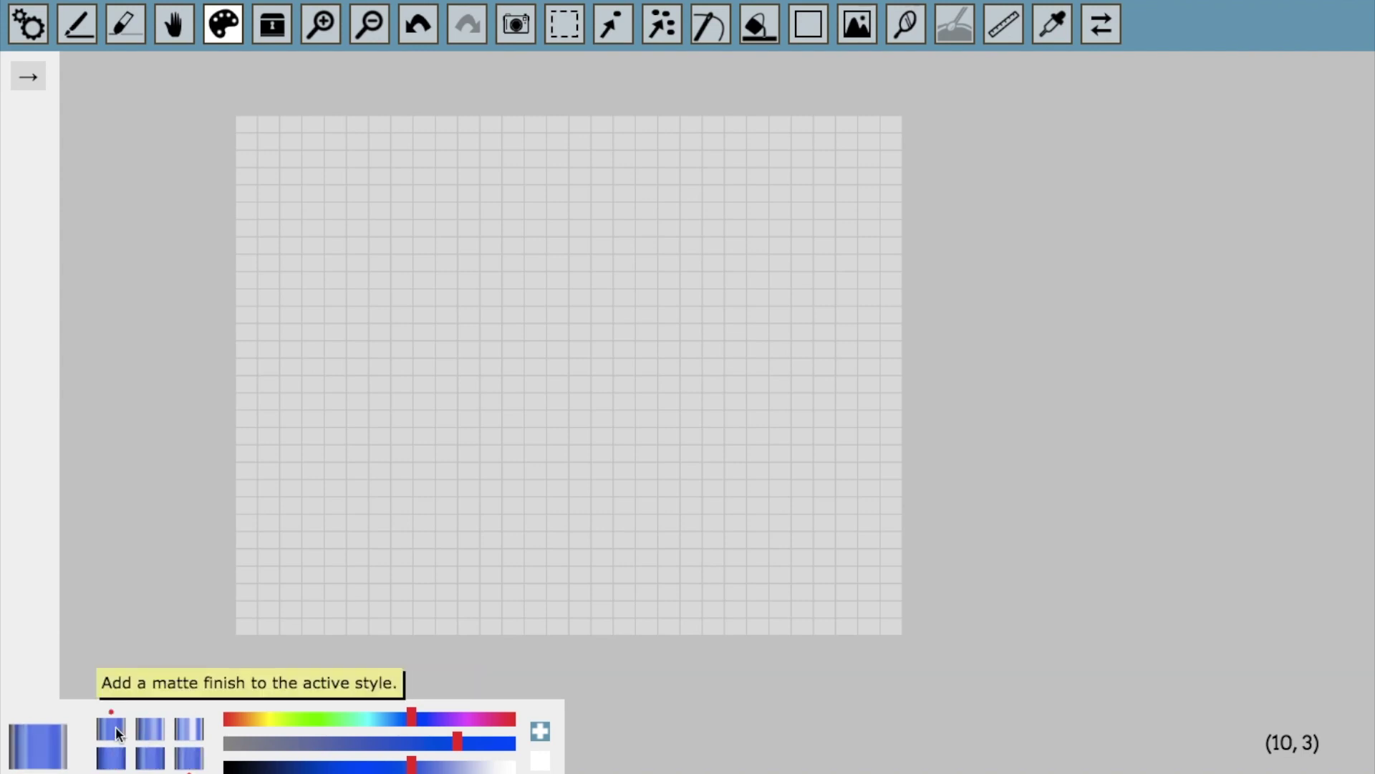
pyautogui.click(152, 729)
pyautogui.click(191, 733)
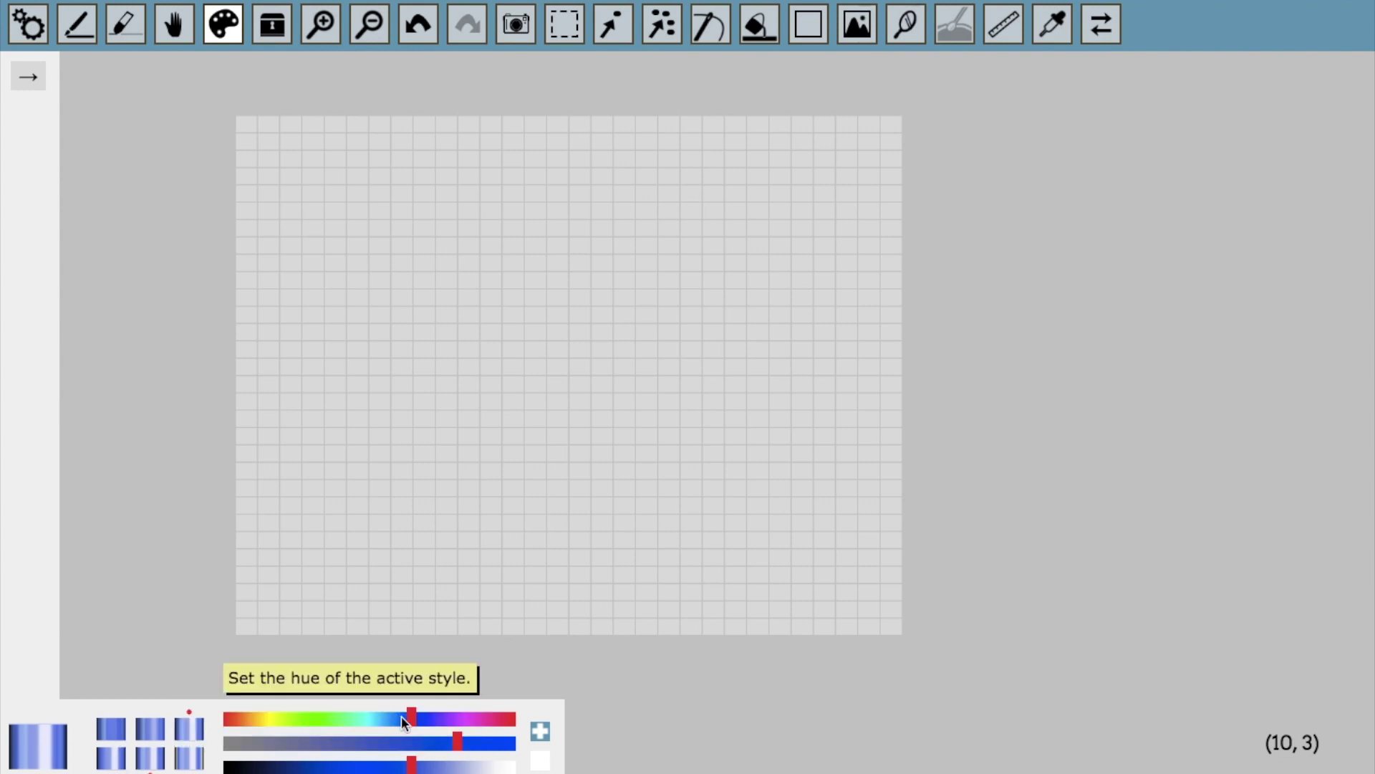
pyautogui.moveTo(458, 743); pyautogui.dragTo(491, 743)
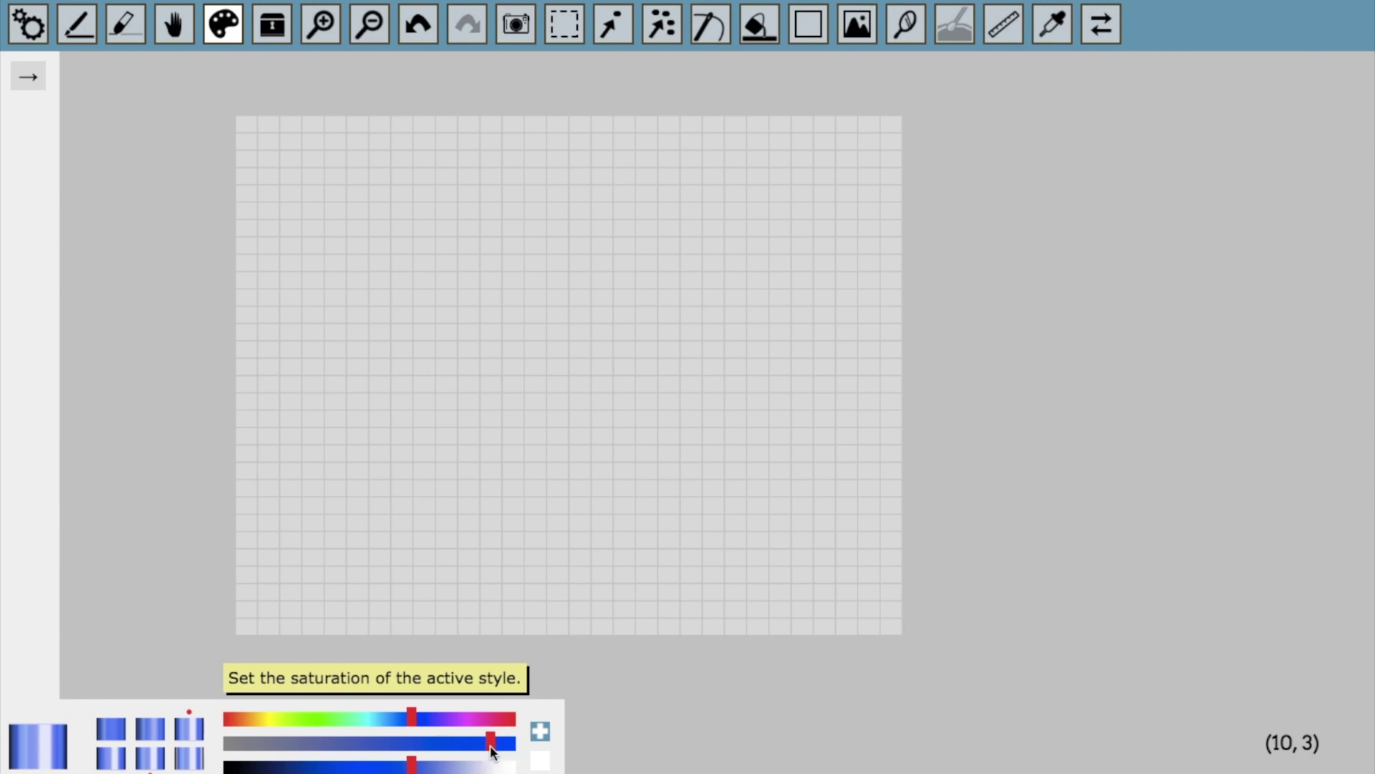
# - Add the blue style to the palette, then add a muted pale green style
pyautogui.click(543, 730)
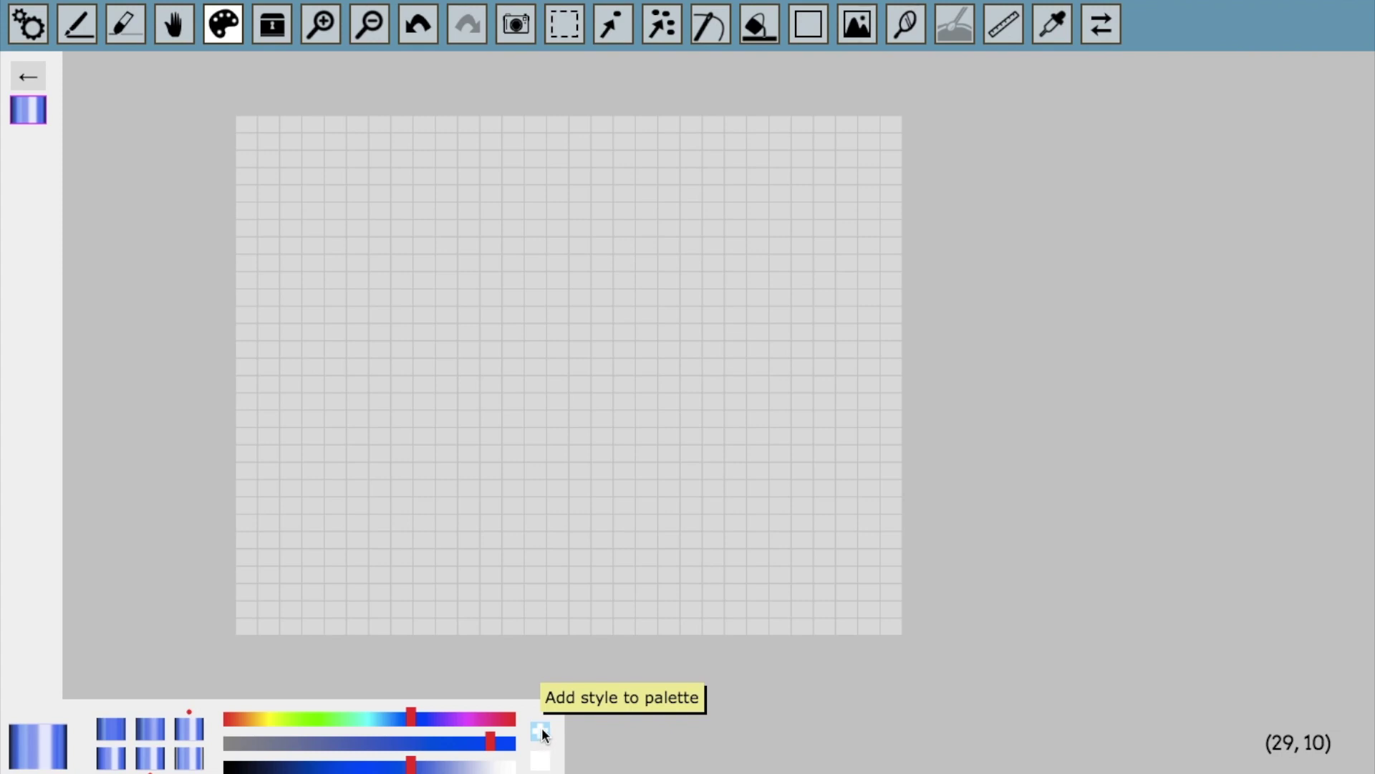
pyautogui.moveTo(491, 743); pyautogui.dragTo(316, 740)
pyautogui.moveTo(412, 718); pyautogui.dragTo(353, 717)
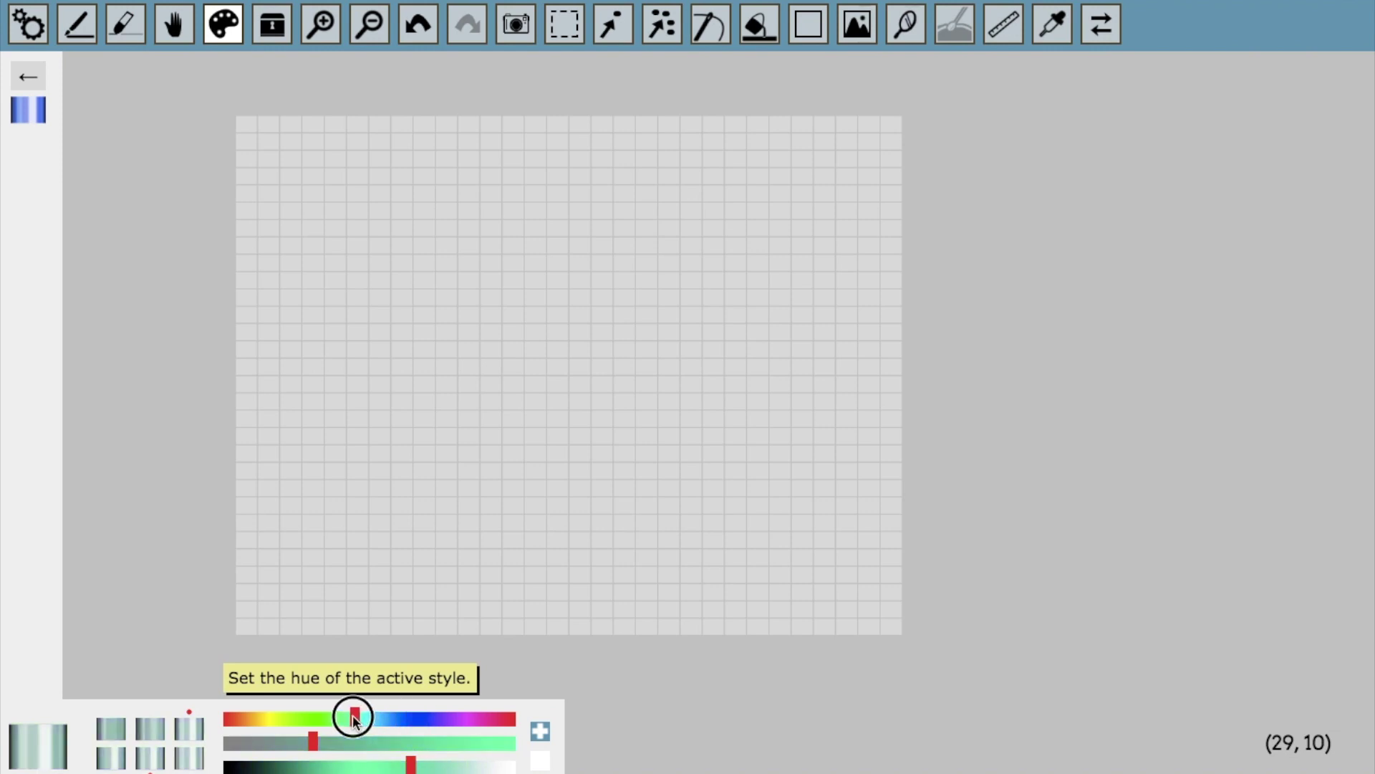
pyautogui.click(539, 728)
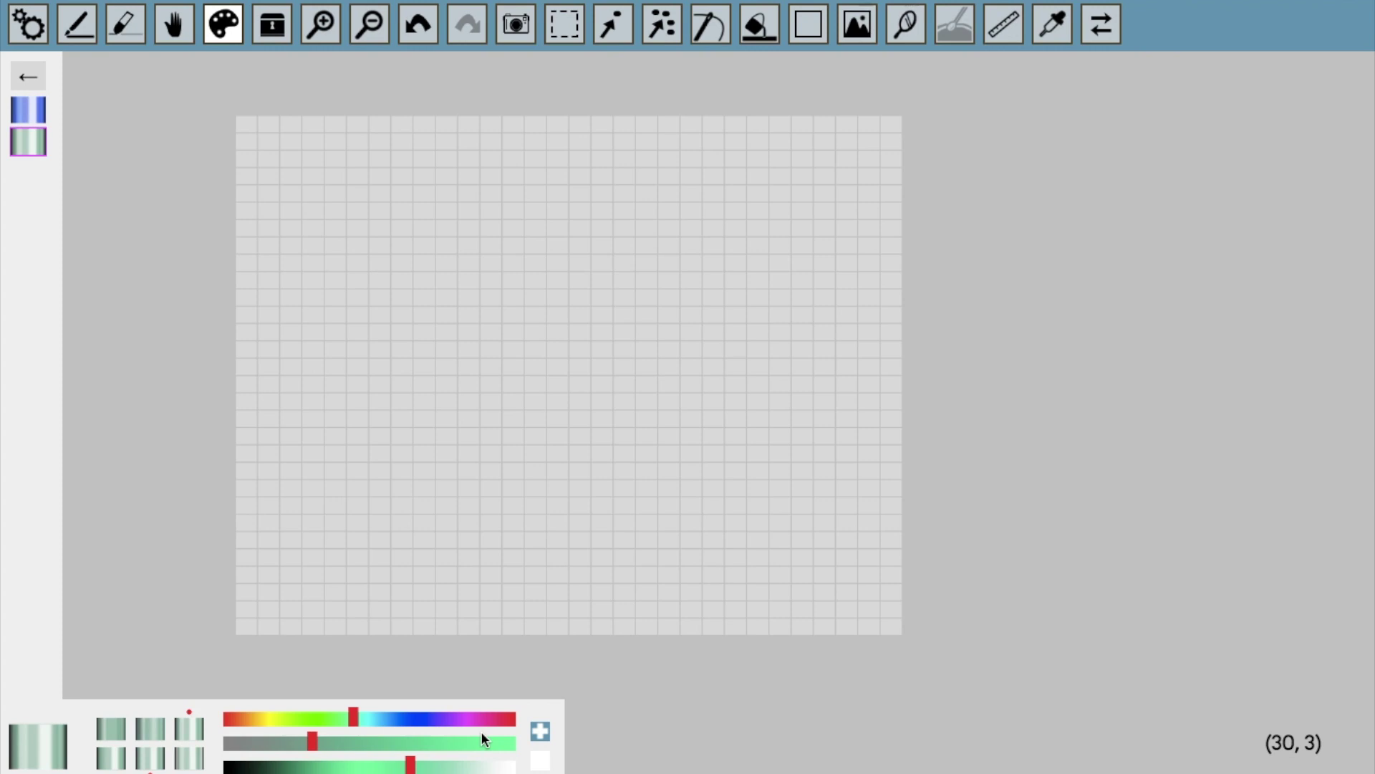
# - Enable a second colour, tune a golden-to-copper gradient style, and add it to the palette
pyautogui.click(542, 765)
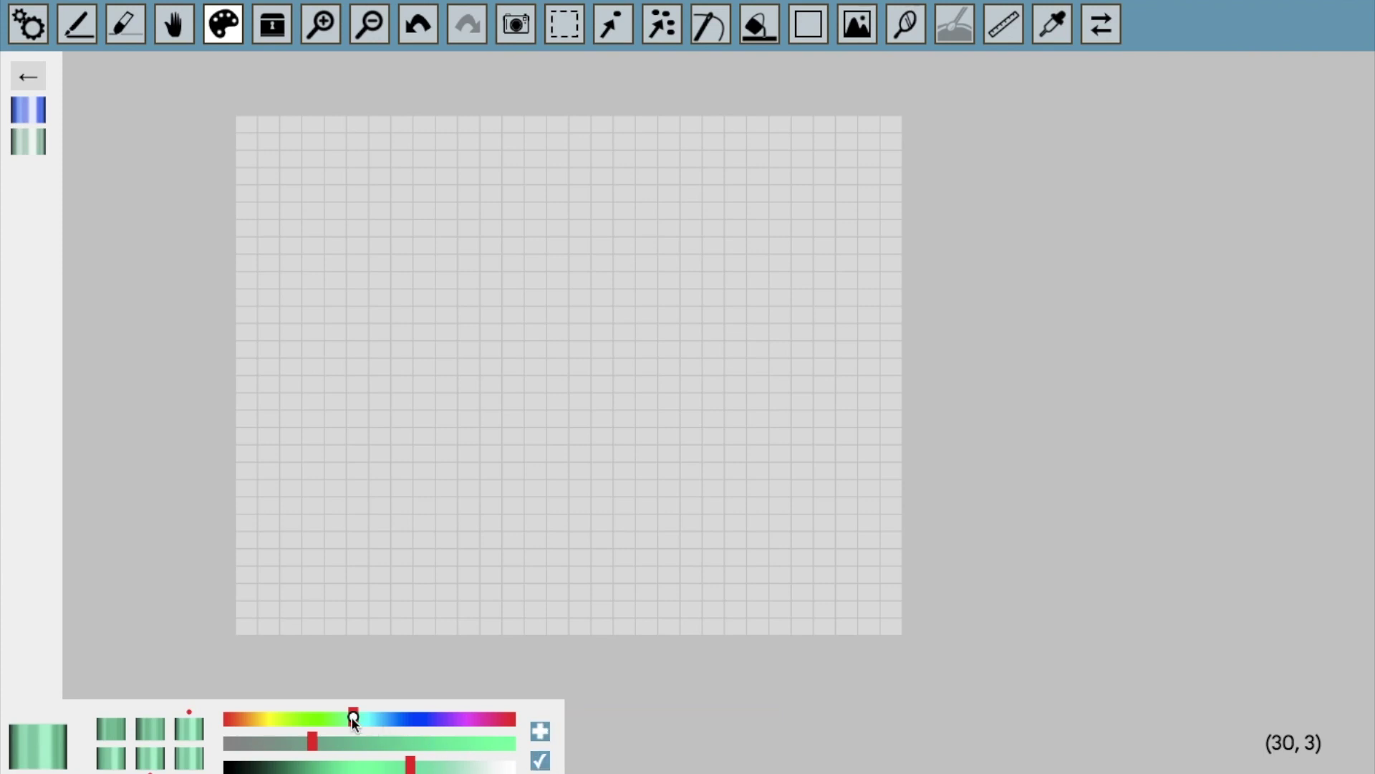
pyautogui.moveTo(353, 717); pyautogui.dragTo(251, 722)
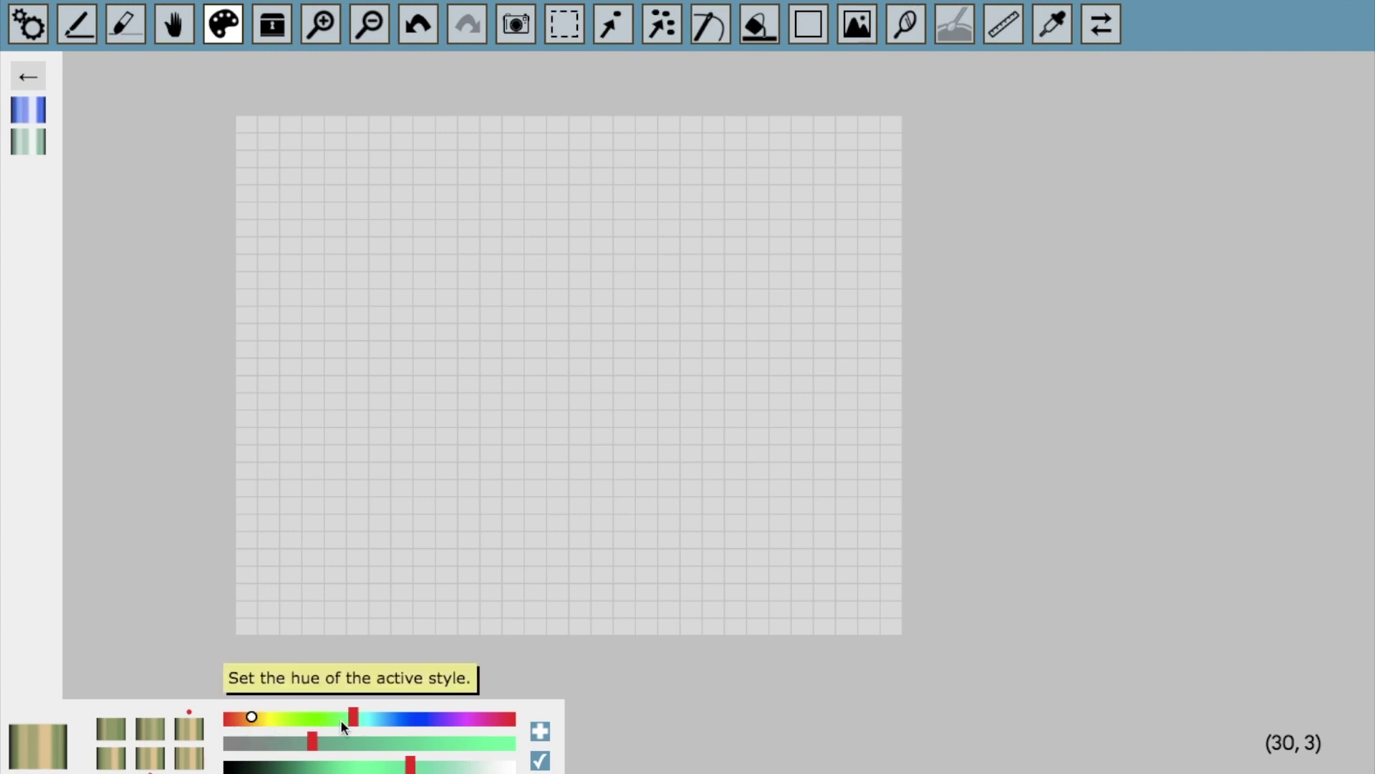
pyautogui.moveTo(351, 719); pyautogui.dragTo(270, 719)
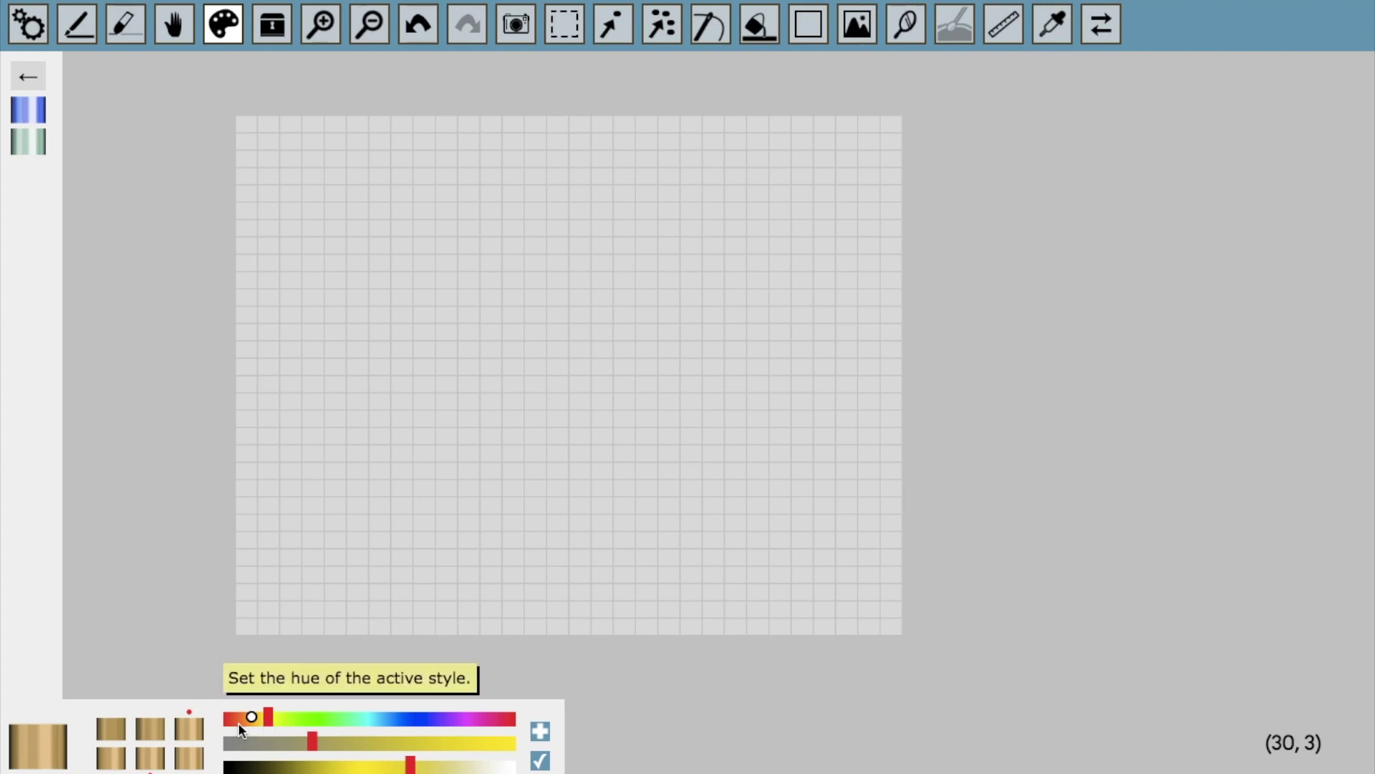
pyautogui.moveTo(251, 720); pyautogui.dragTo(246, 719)
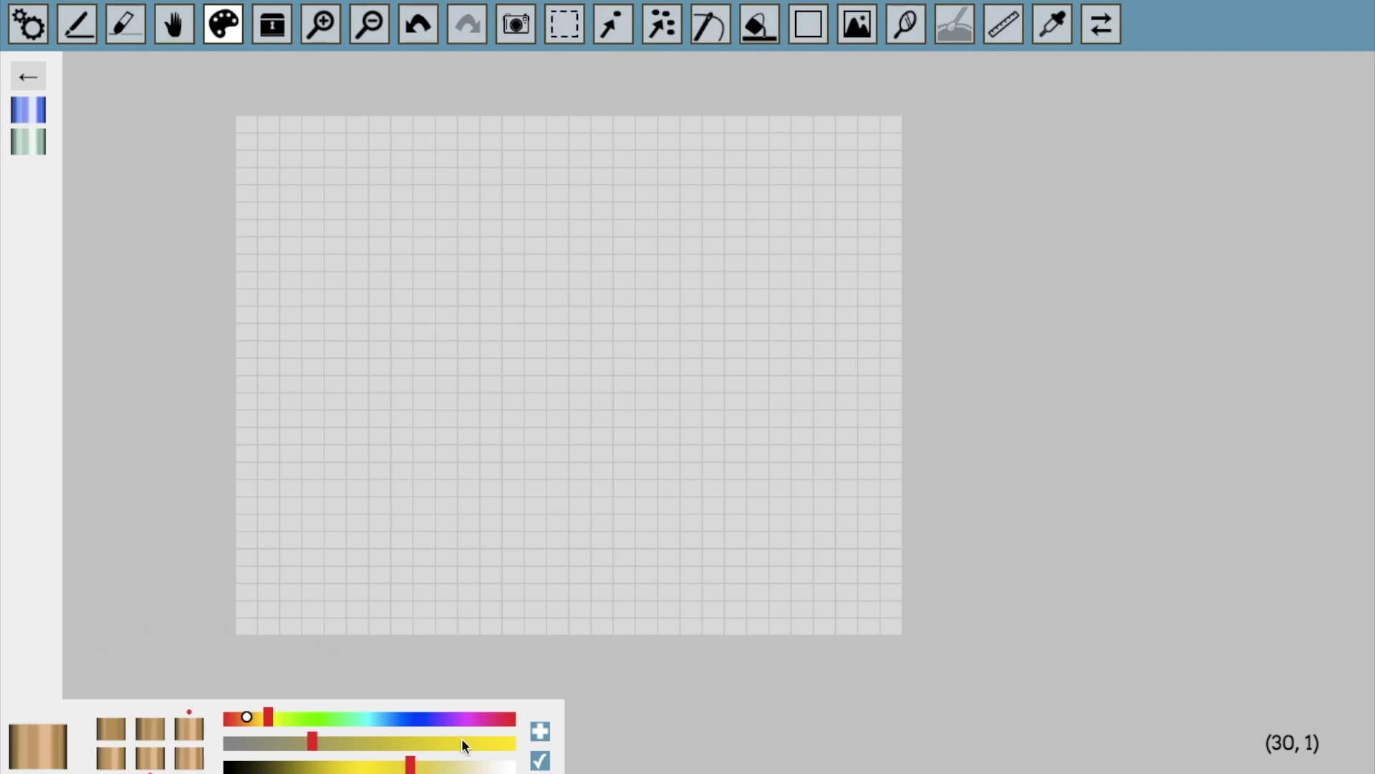
pyautogui.click(541, 733)
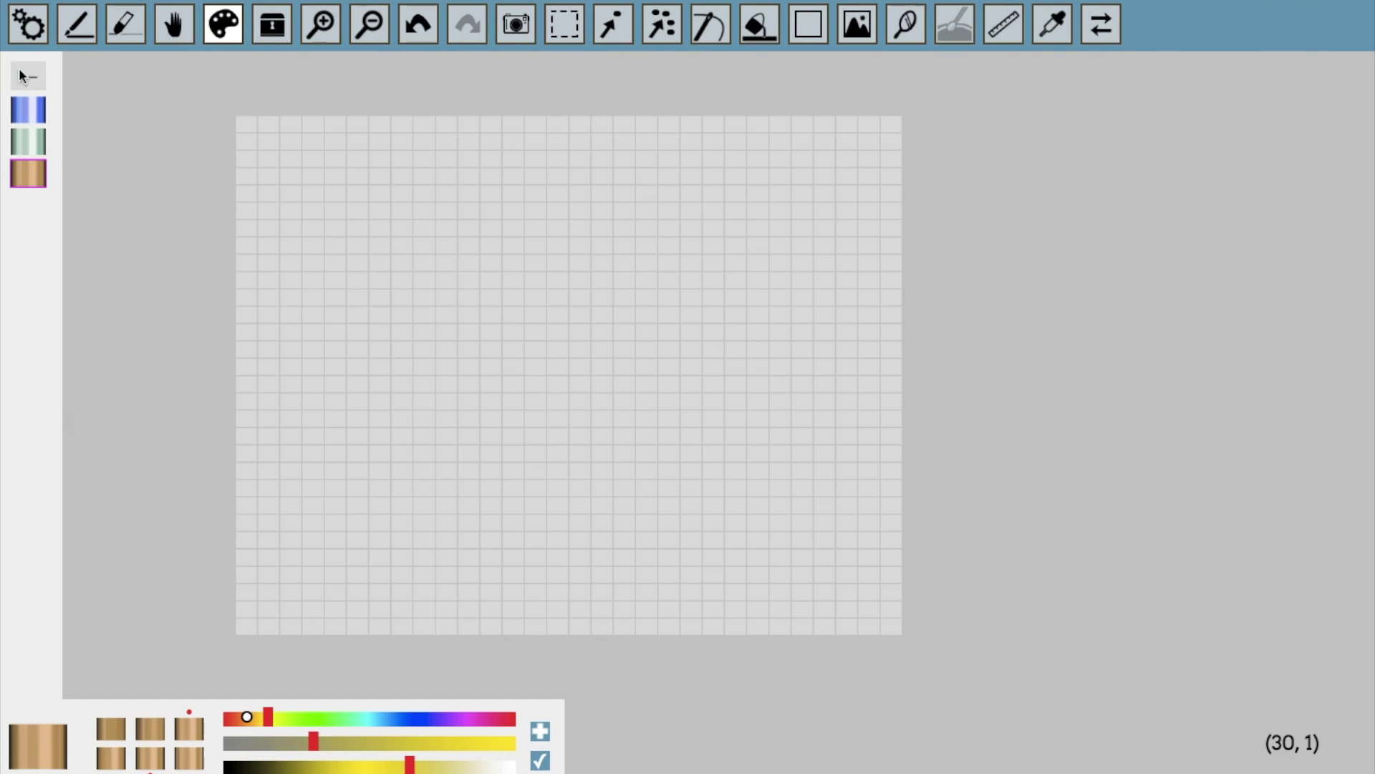
pyautogui.click(32, 27)
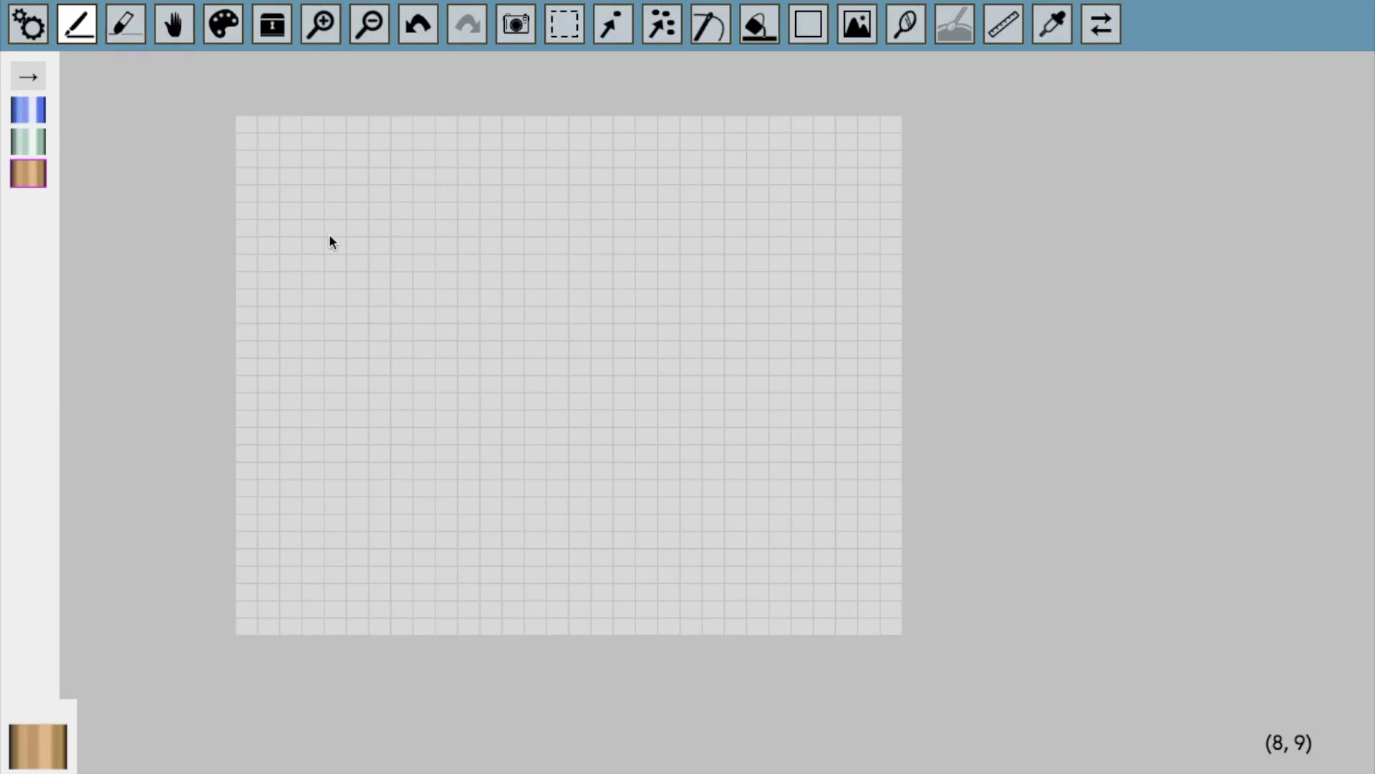
# - Draw a blue bead loop near the centre, fill it with green, and switch to tan
pyautogui.click(27, 110)
pyautogui.moveTo(589, 346)
pyautogui.mouseDown()
pyautogui.moveTo(459, 353)
pyautogui.moveTo(522, 423)
pyautogui.moveTo(599, 371)
pyautogui.mouseUp()
pyautogui.click(30, 137)
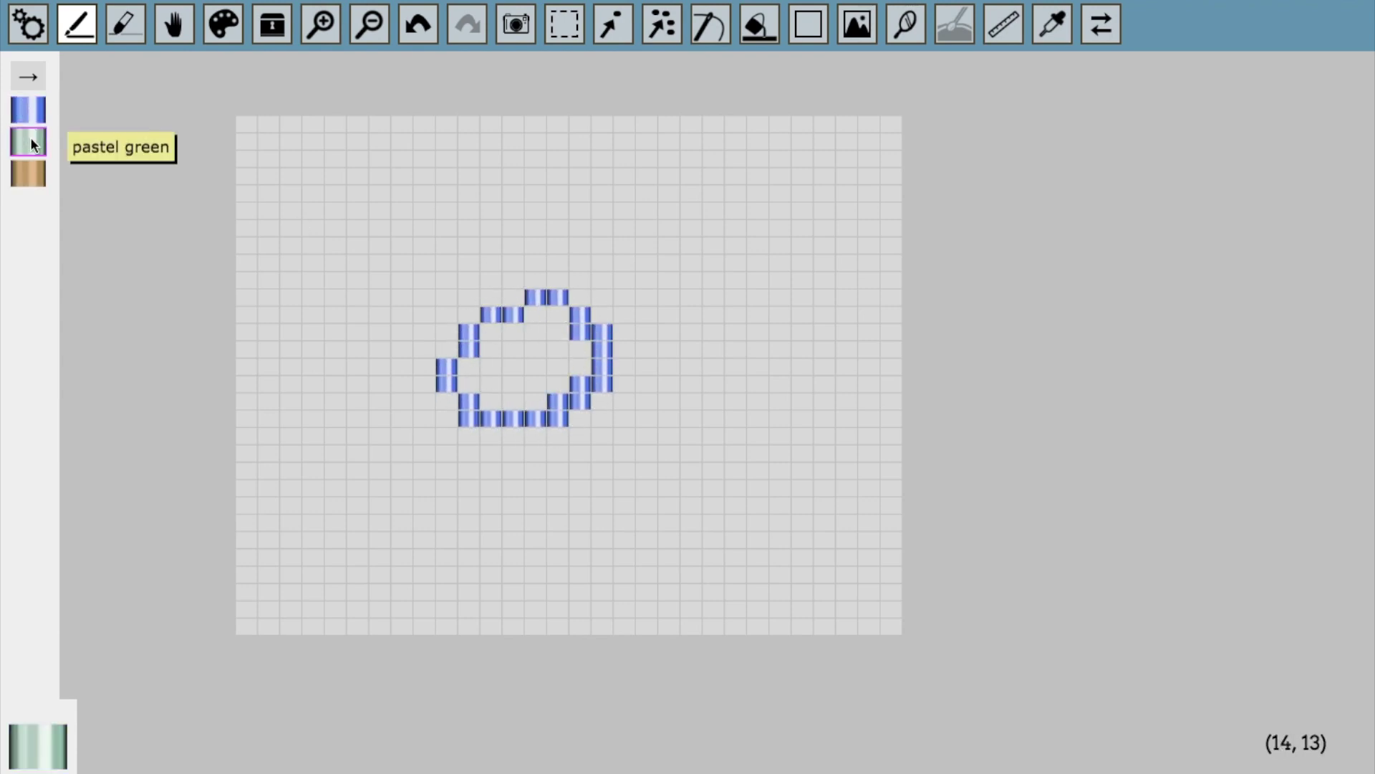
pyautogui.moveTo(551, 315)
pyautogui.mouseDown()
pyautogui.moveTo(503, 327)
pyautogui.moveTo(466, 372)
pyautogui.moveTo(535, 391)
pyautogui.moveTo(572, 367)
pyautogui.moveTo(530, 354)
pyautogui.mouseUp()
pyautogui.press('3')
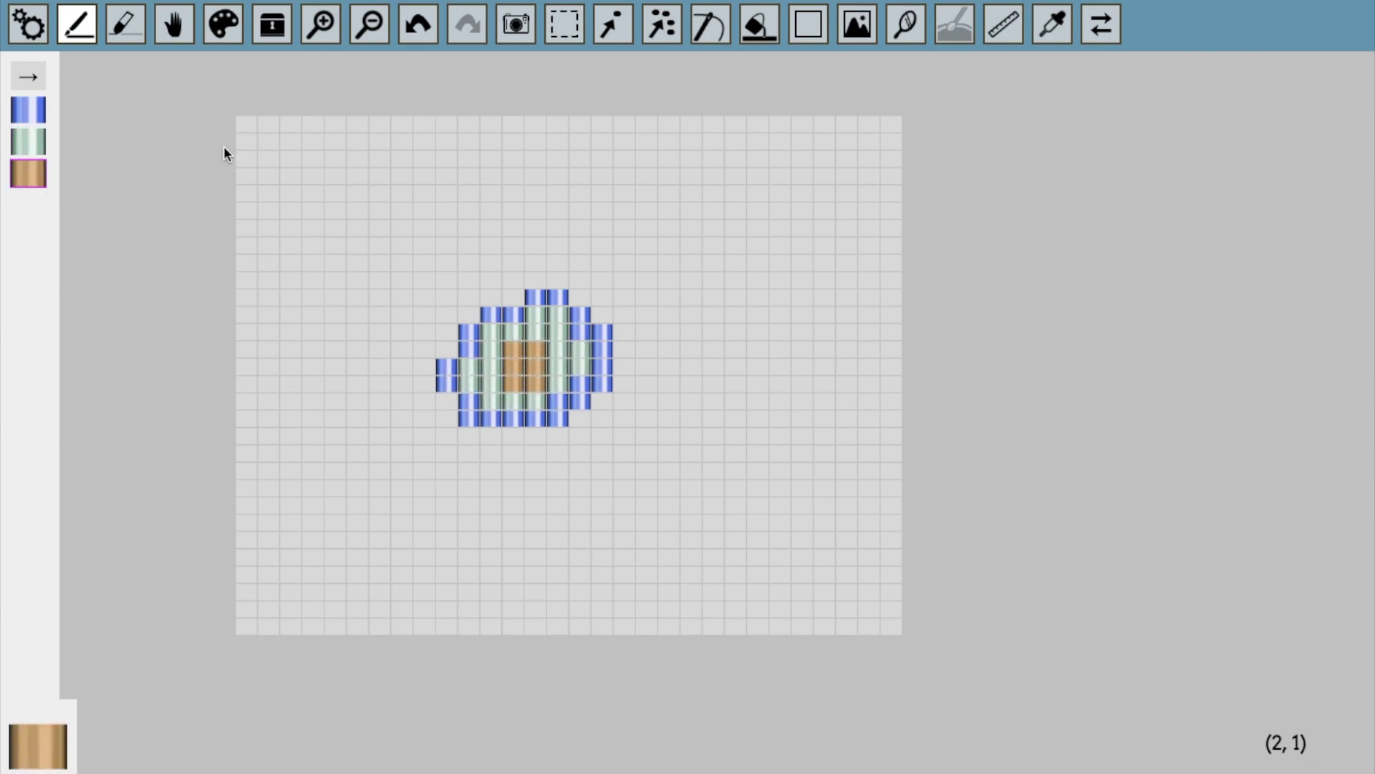
pyautogui.click(28, 27)
# - Rename the vibrant blue swatch to its owner's personal label
pyautogui.click(145, 206)
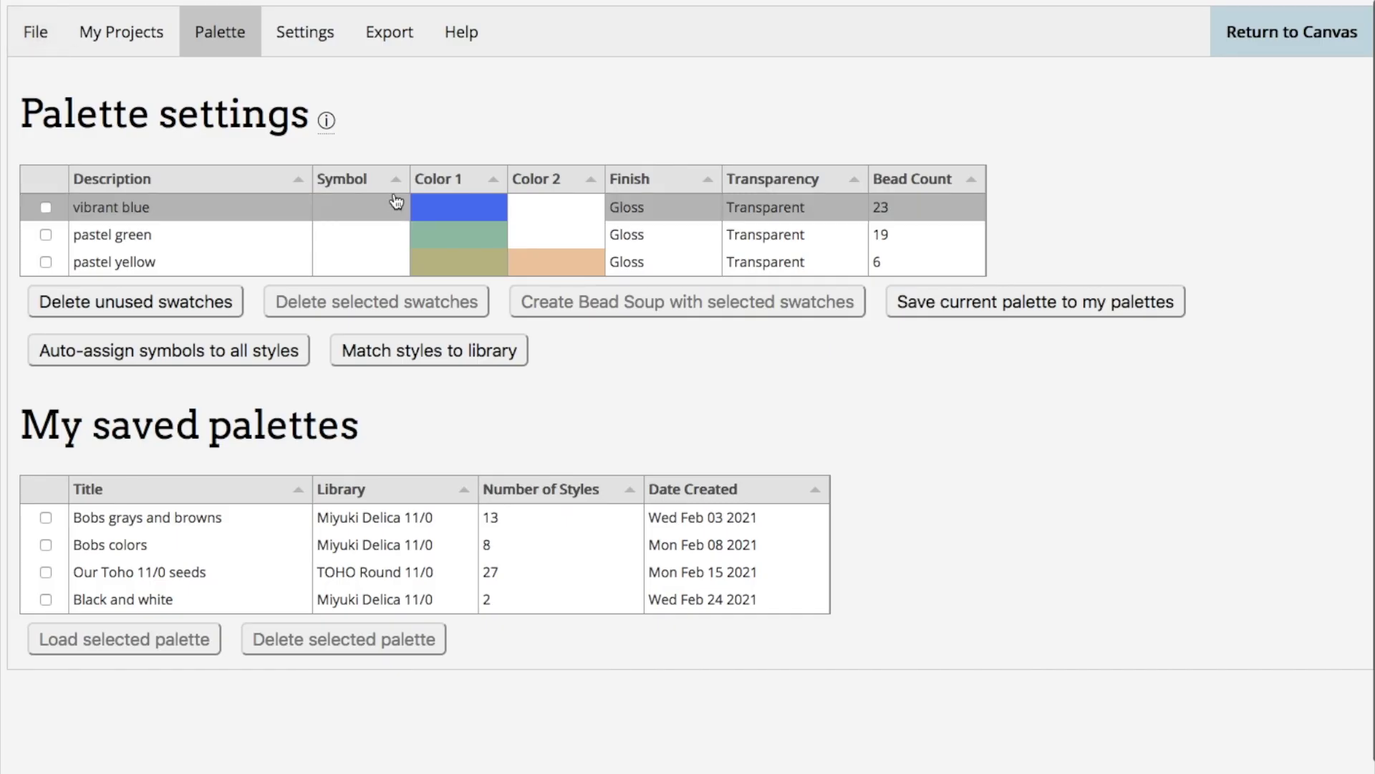
pyautogui.moveTo(145, 206); pyautogui.dragTo(46, 197)
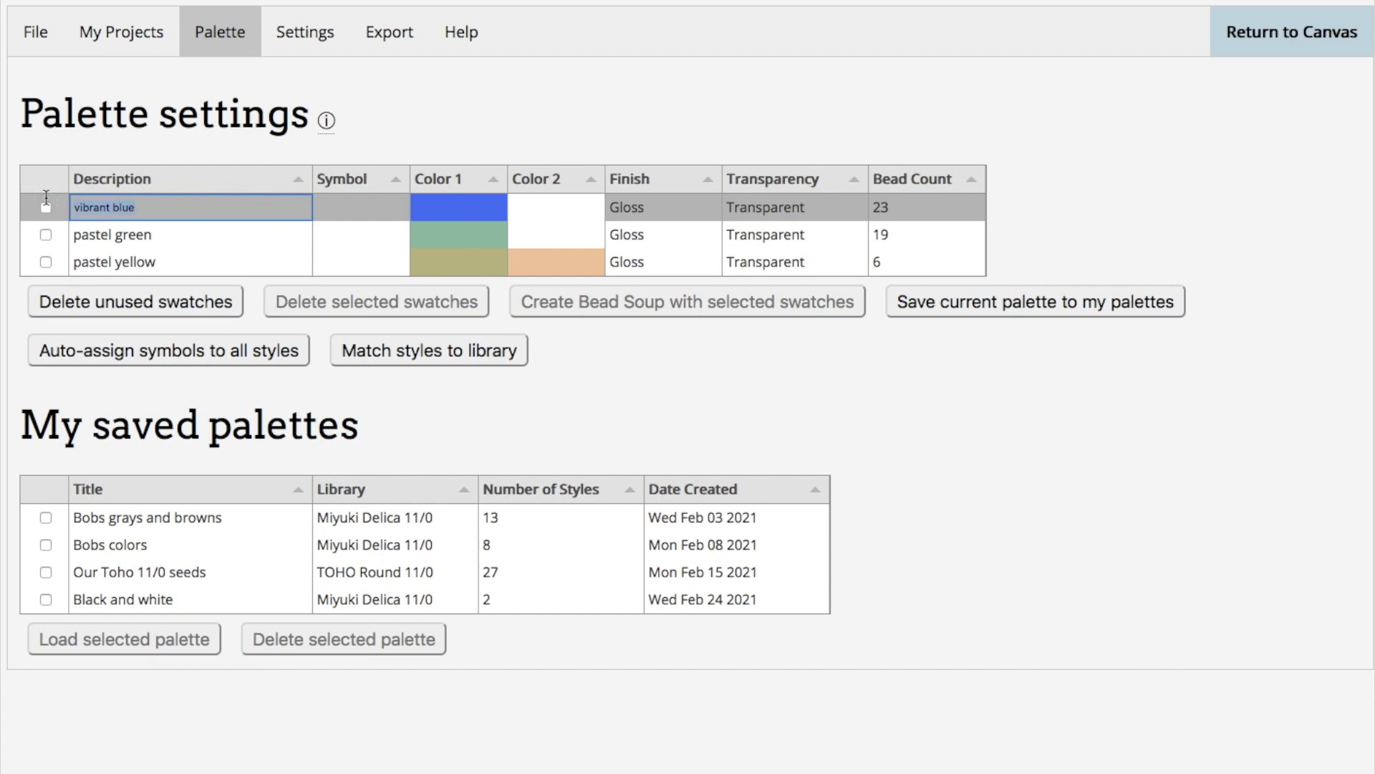
pyautogui.write('G')
pyautogui.press('BackSpace')
pyautogui.write("Angie's blue")
pyautogui.click(156, 222)
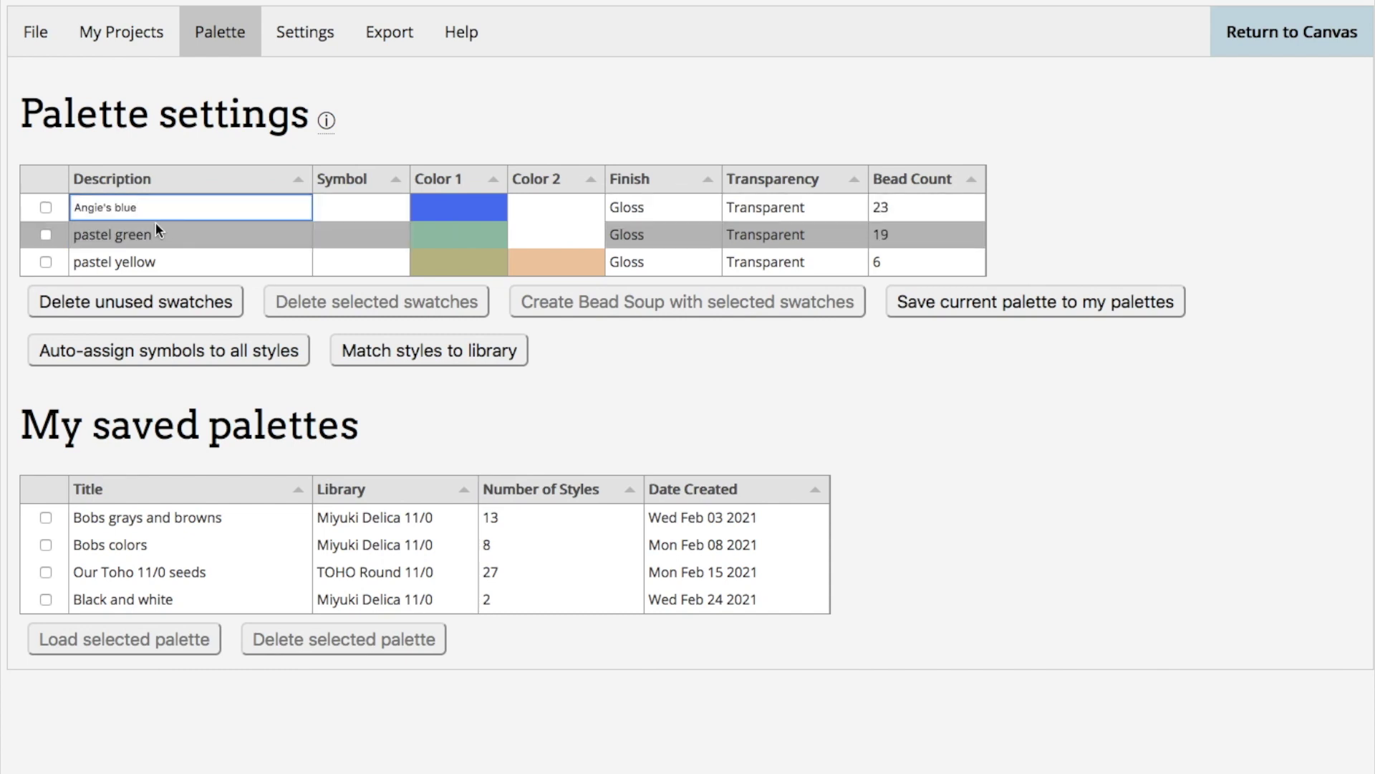
# - Rename pastel green to 'Favorite green' and pastel yellow to 'DB 310'
pyautogui.click(153, 226)
pyautogui.moveTo(152, 235); pyautogui.dragTo(83, 234)
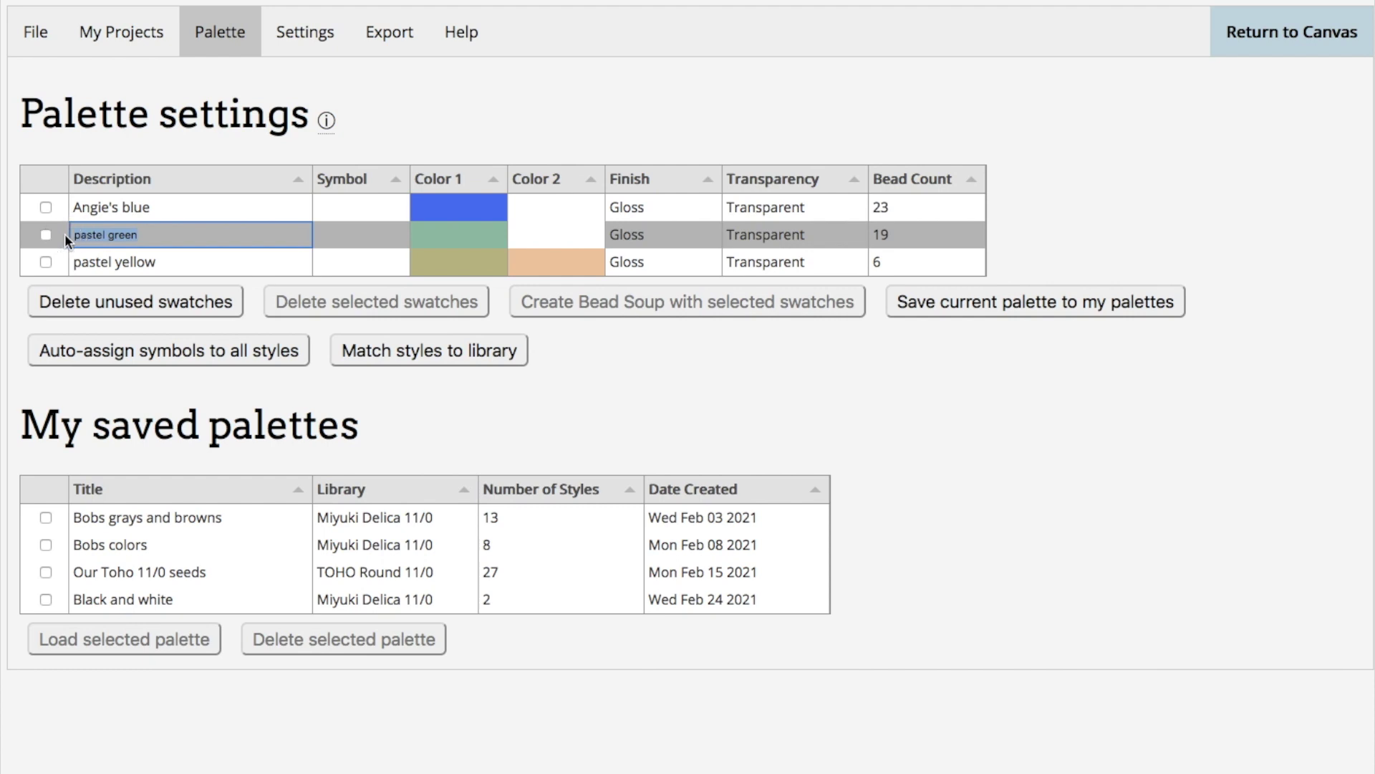
pyautogui.write('Favorite green')
pyautogui.click(177, 255)
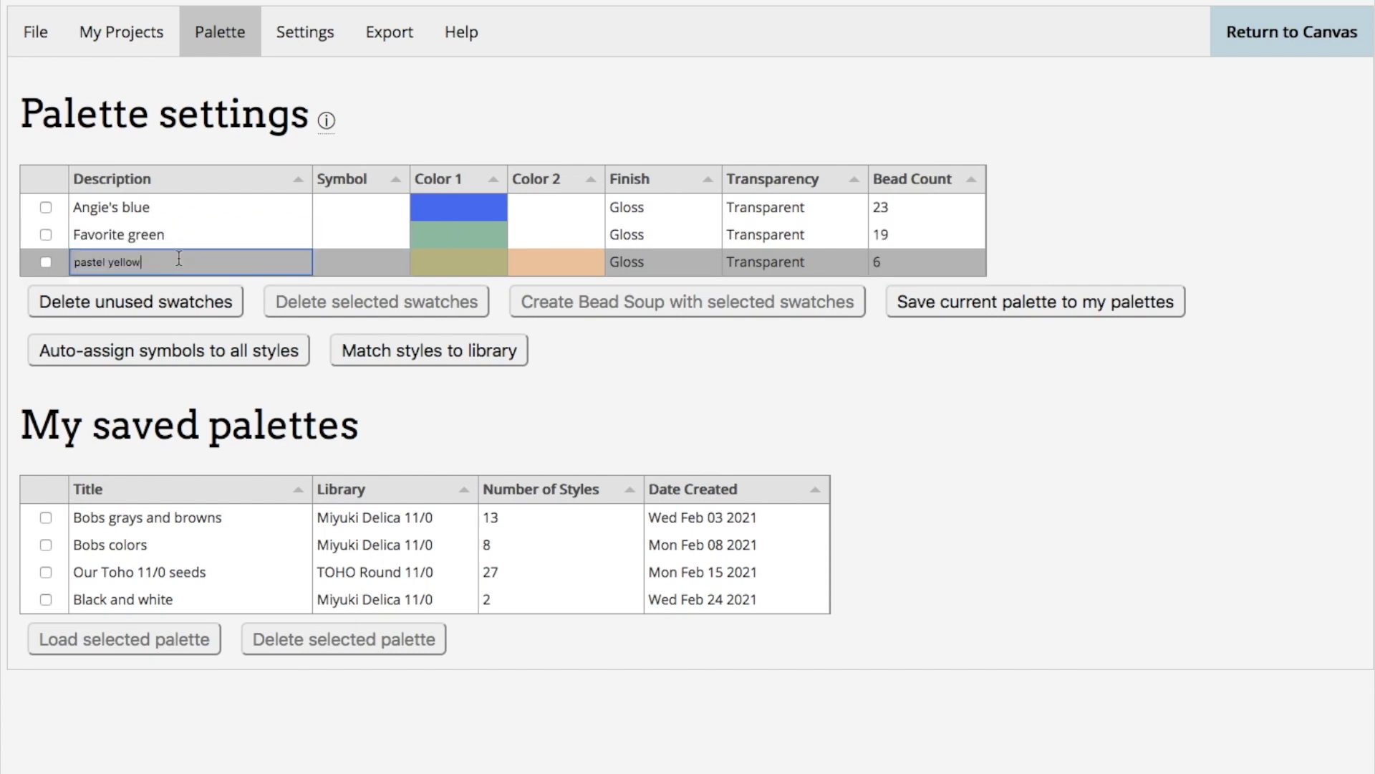
pyautogui.moveTo(179, 258); pyautogui.dragTo(62, 250)
pyautogui.write('DB 310')
pyautogui.click(145, 239)
pyautogui.click(153, 212)
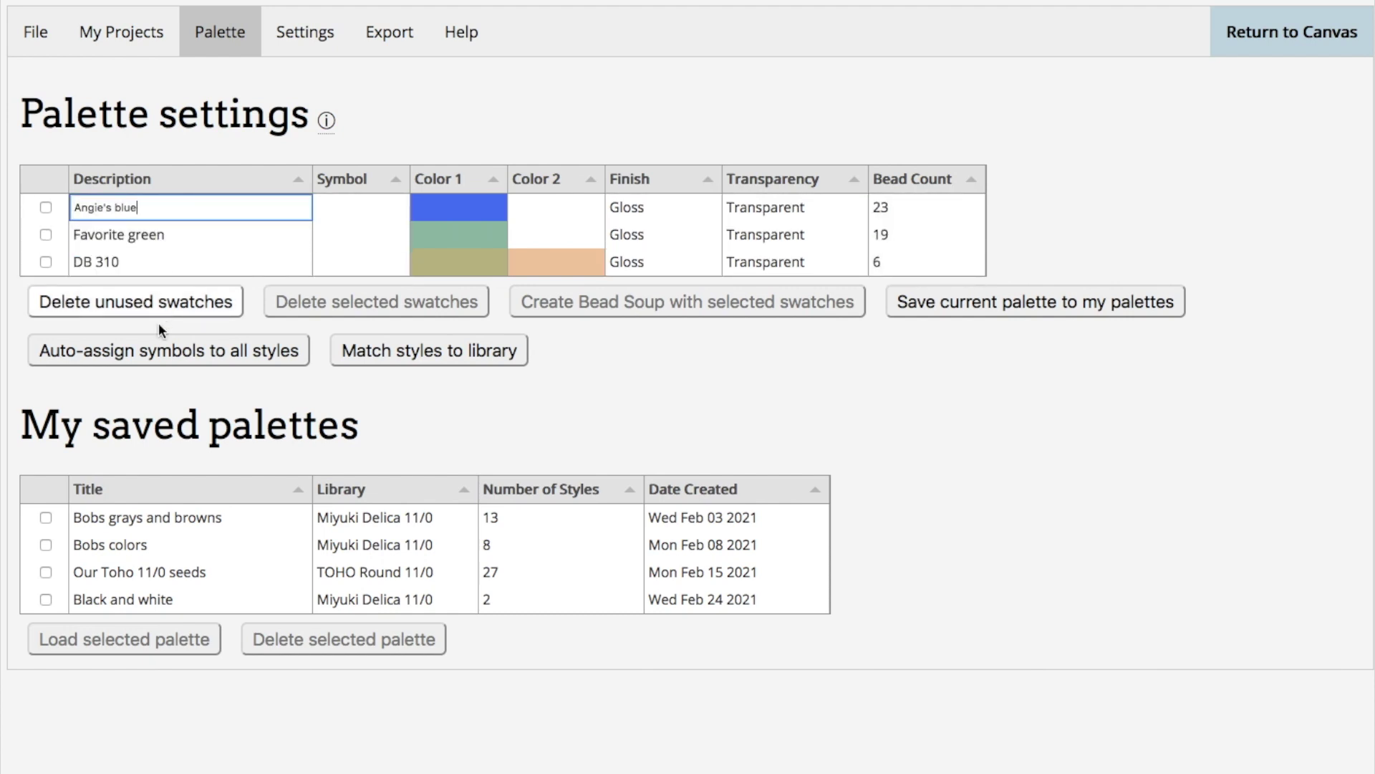
# - Auto-assign symbols, then match swatches to library beads DB240, DB237 and DB2262
pyautogui.click(157, 350)
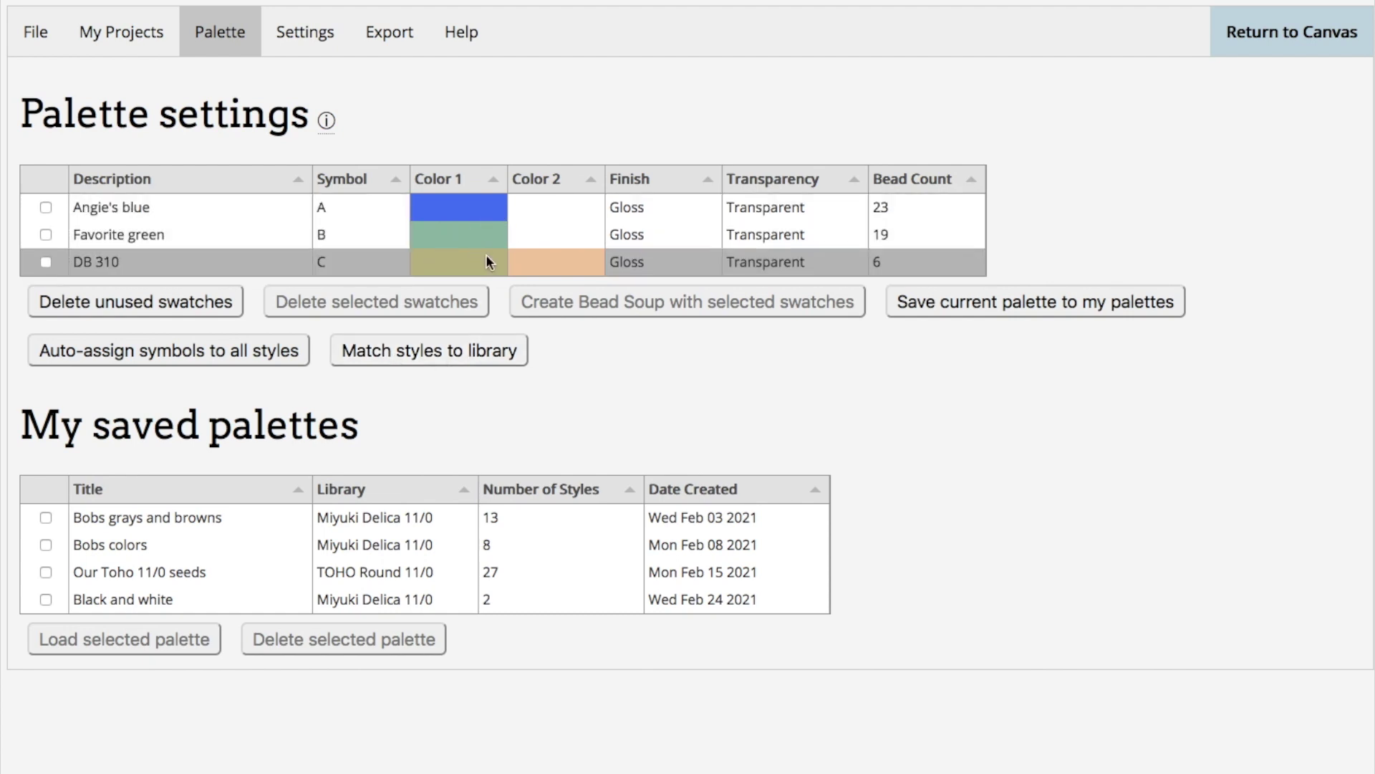
pyautogui.click(419, 349)
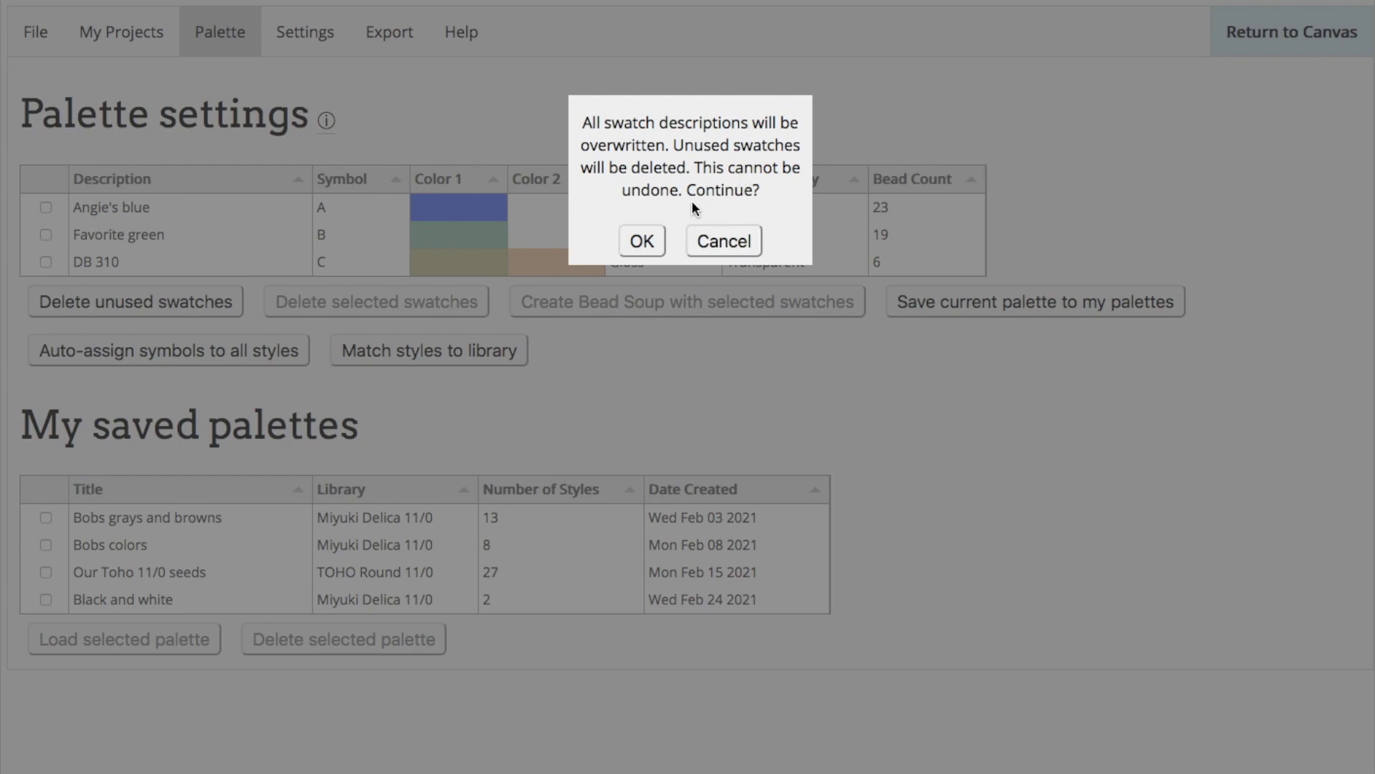
pyautogui.click(647, 238)
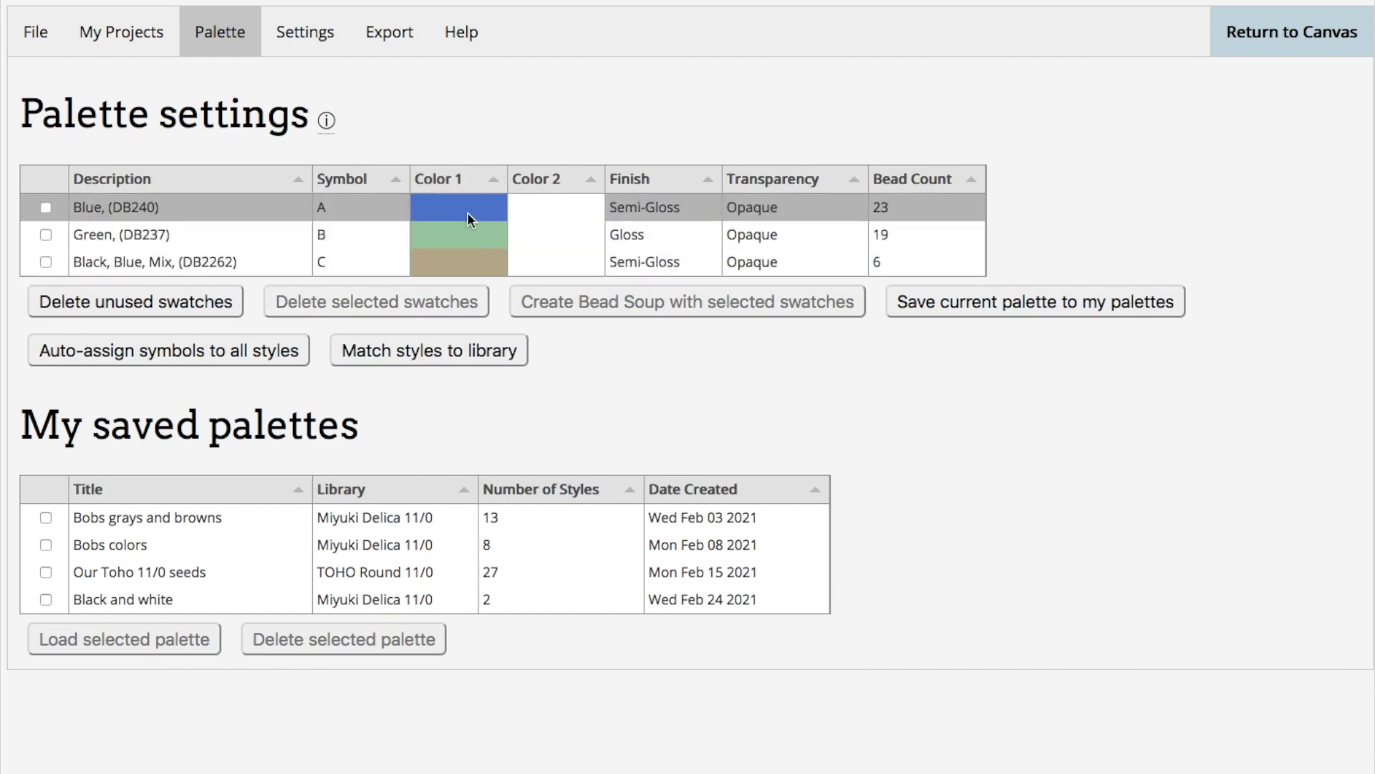
# - Compare the library-matched colours in Palette settings with the canvas, then select the green swatch and show the bead library
pyautogui.click(1238, 28)
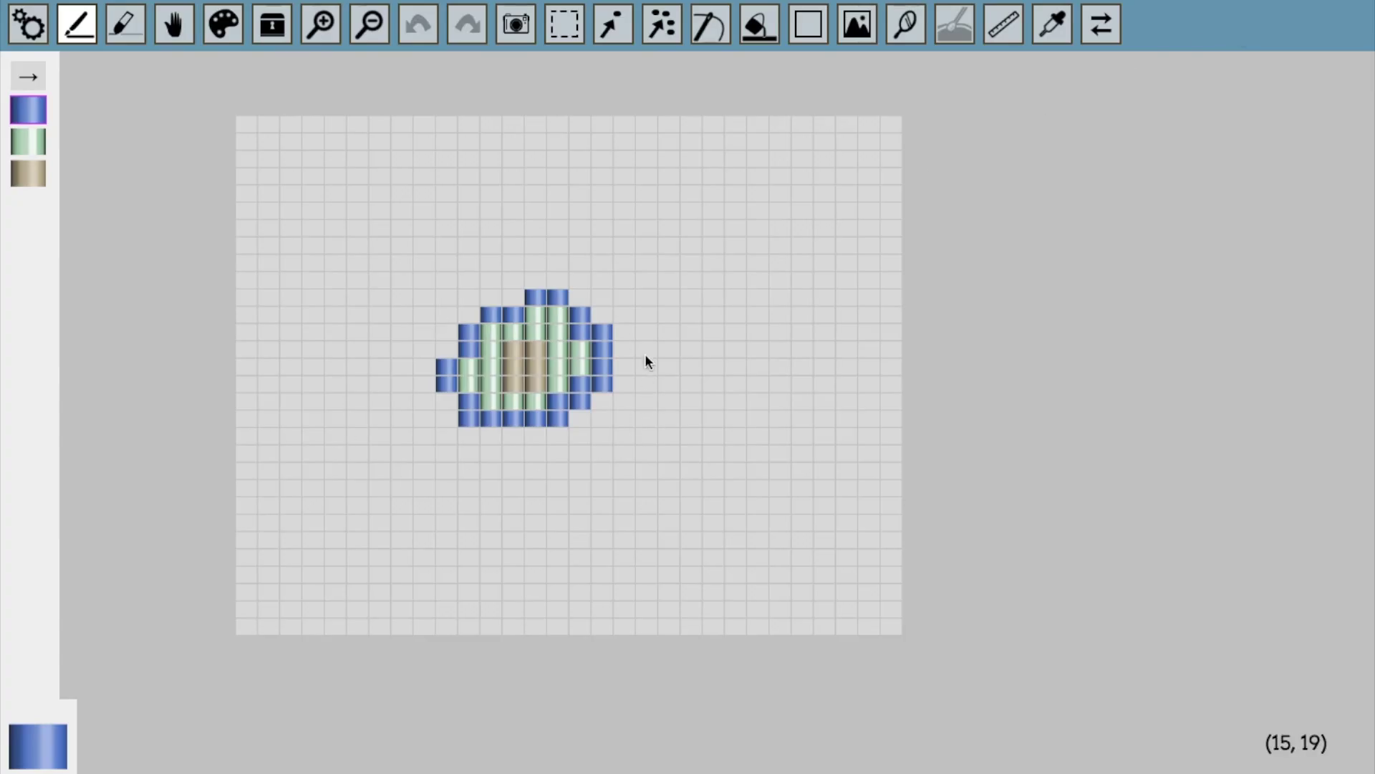
pyautogui.click(31, 37)
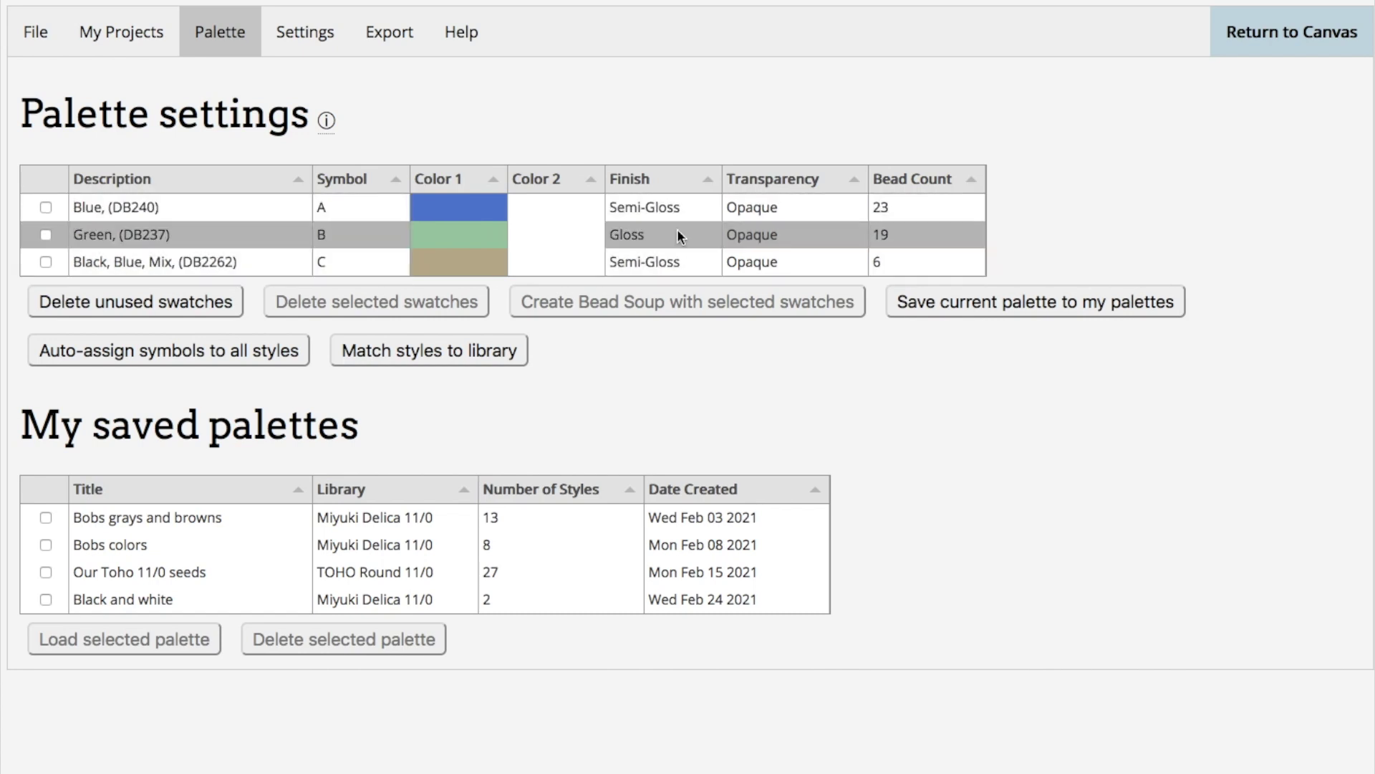
pyautogui.click(1309, 37)
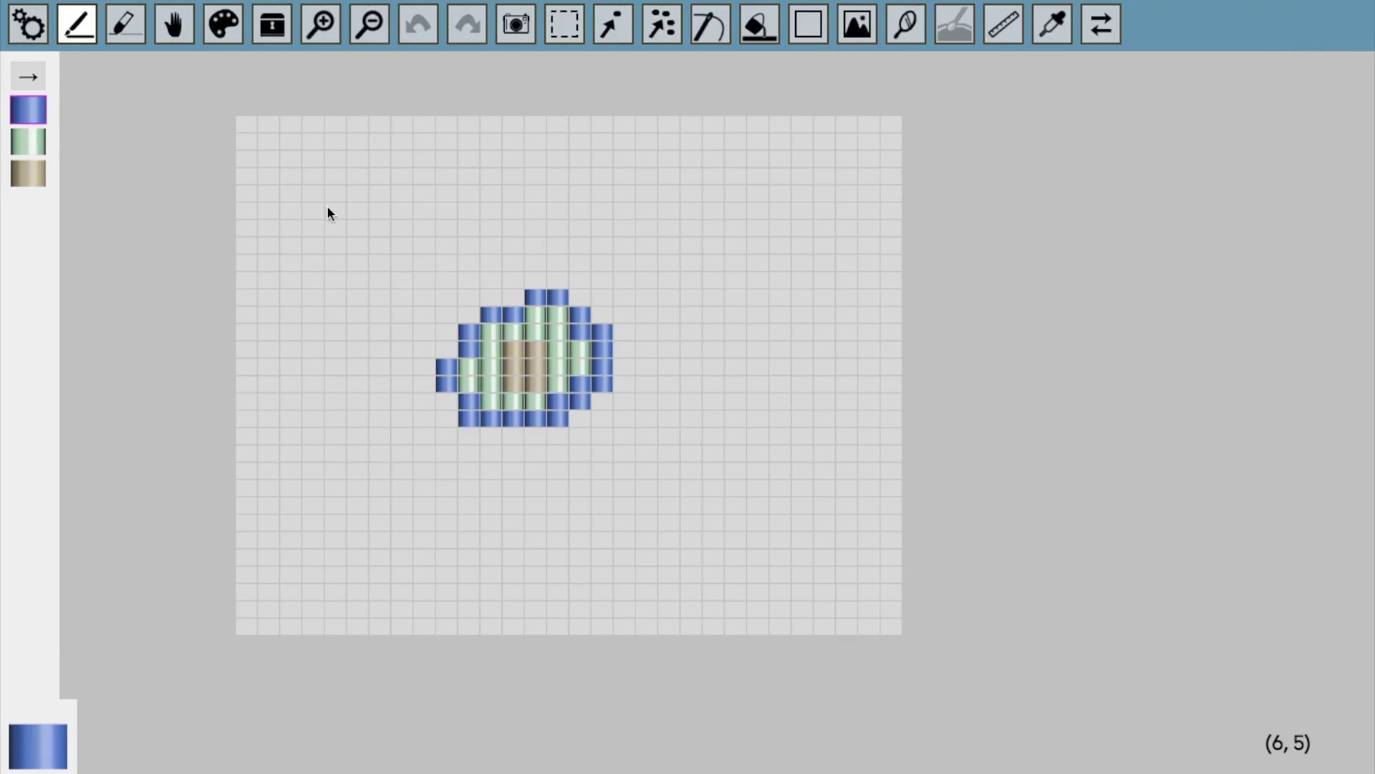
pyautogui.click(41, 143)
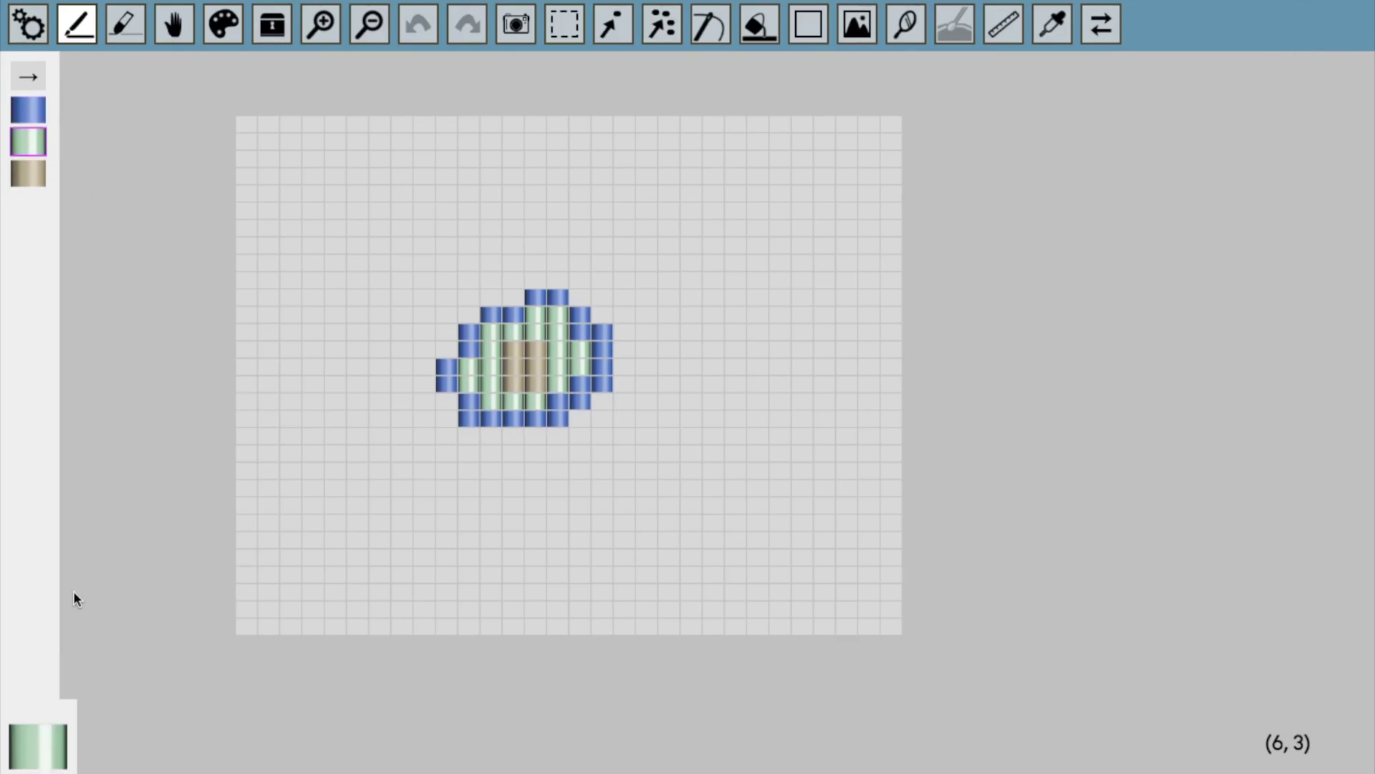
pyautogui.click(280, 26)
# - Add bead DB2356 and swap the green swatch's beads so the shape ends on DB828 Green, Silk
pyautogui.moveTo(134, 93)
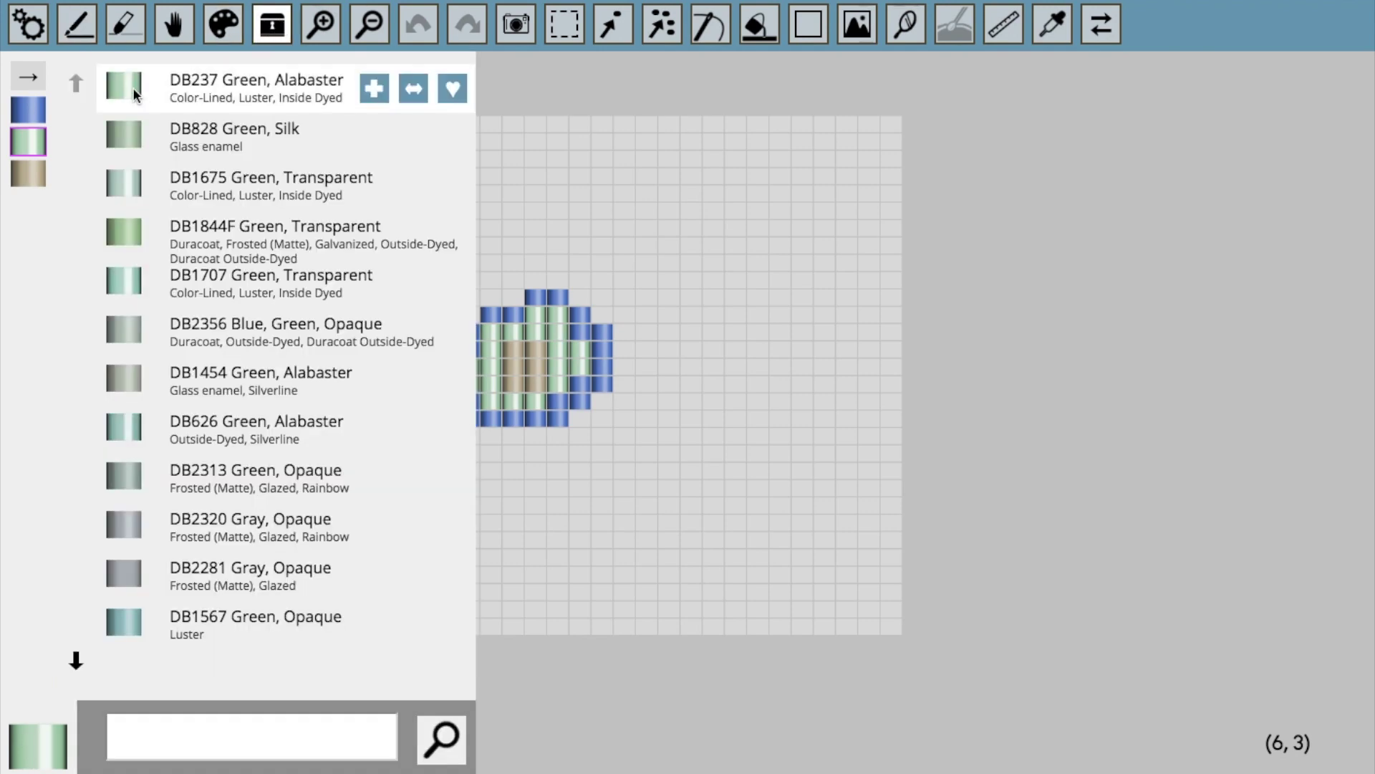
pyautogui.moveTo(122, 246)
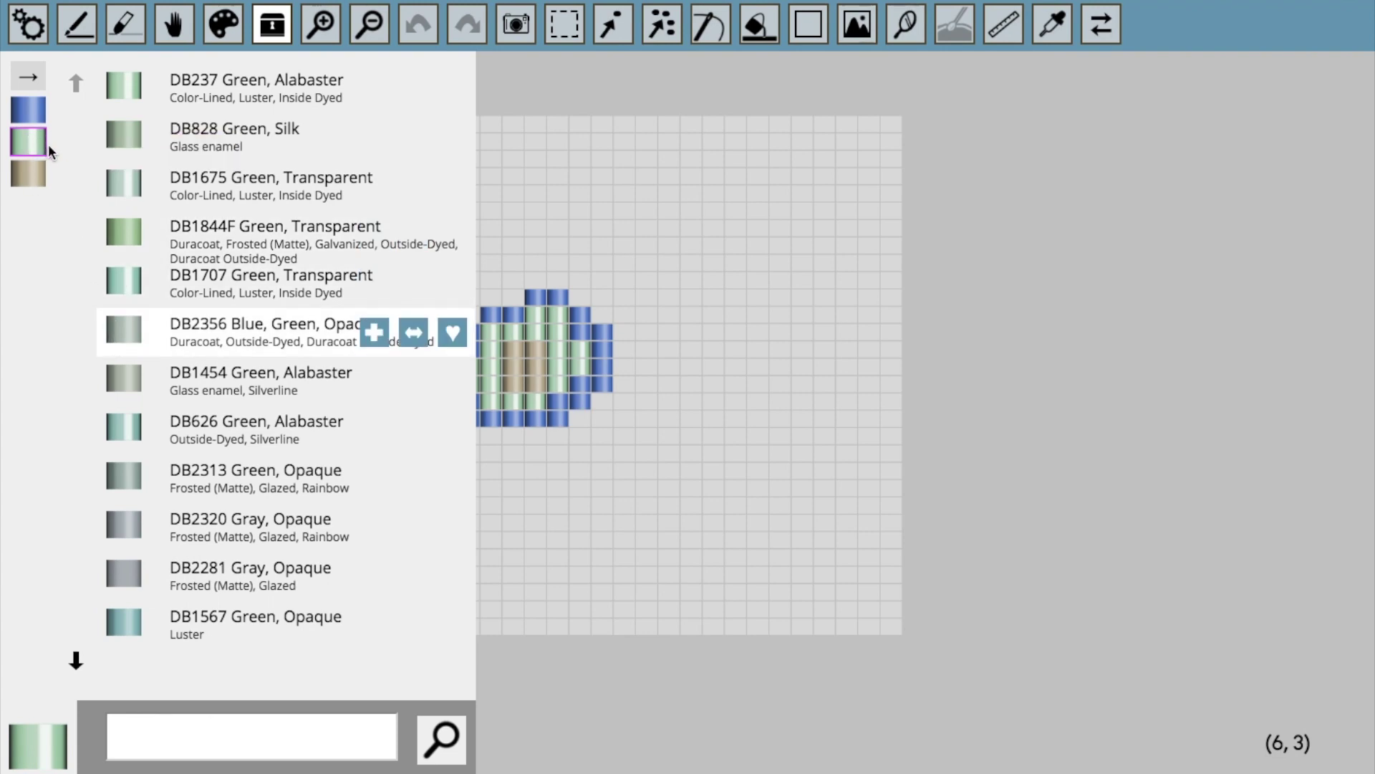
pyautogui.moveTo(166, 127)
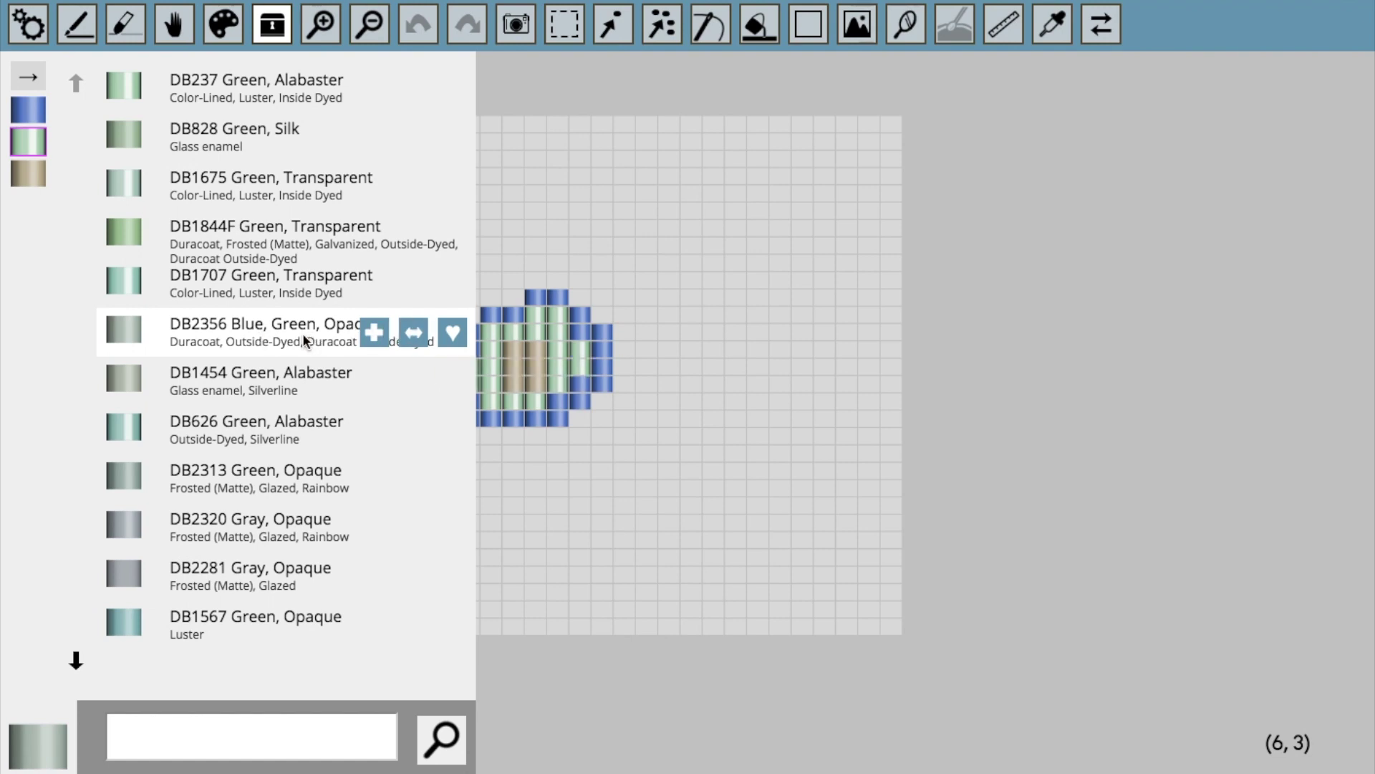
pyautogui.click(370, 333)
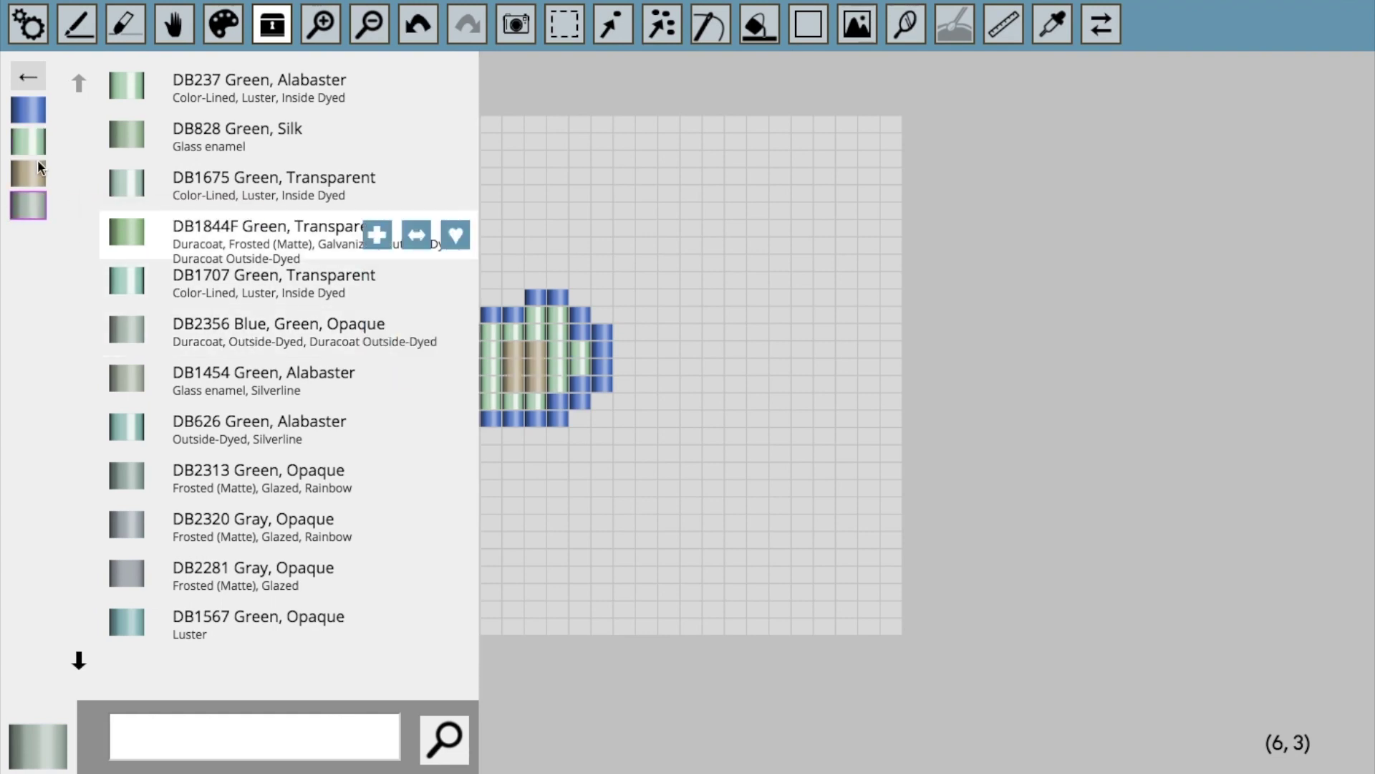
pyautogui.click(32, 142)
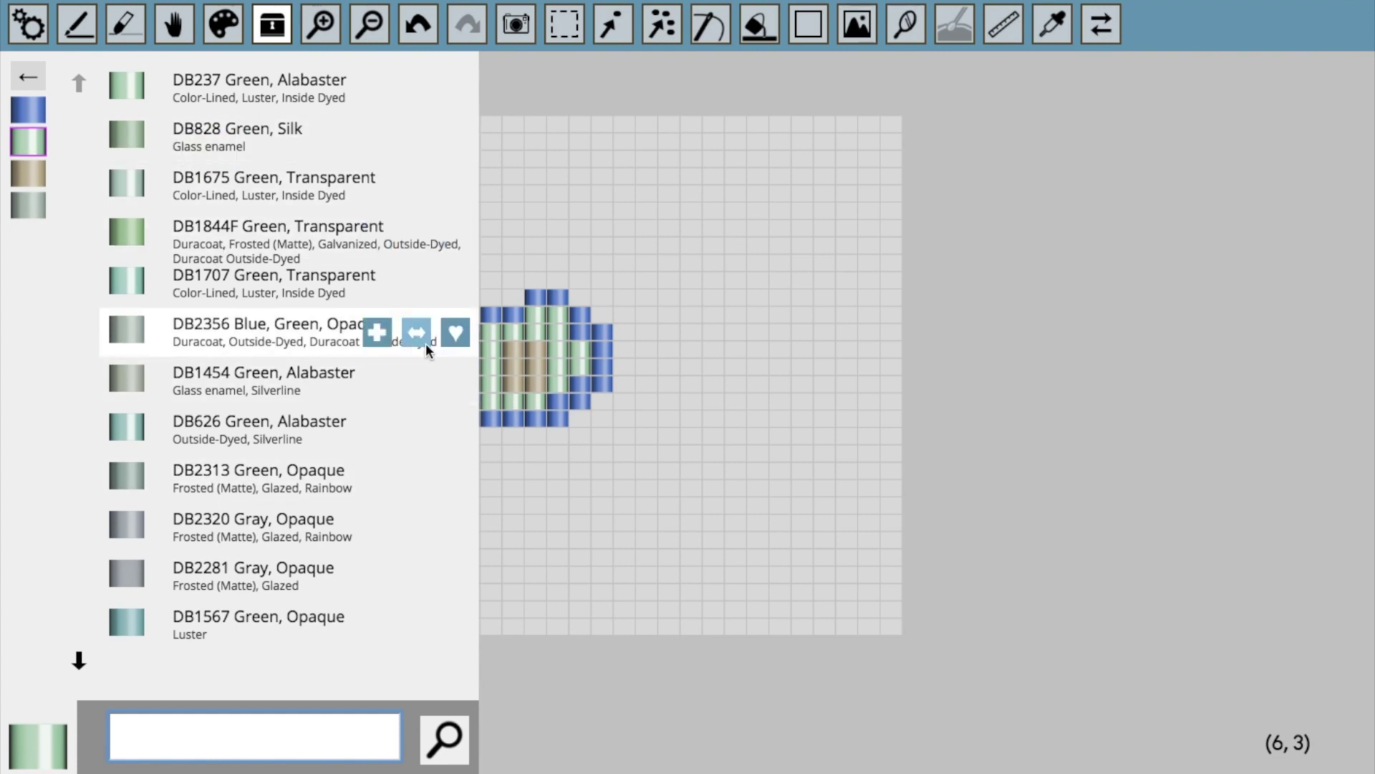
pyautogui.click(420, 336)
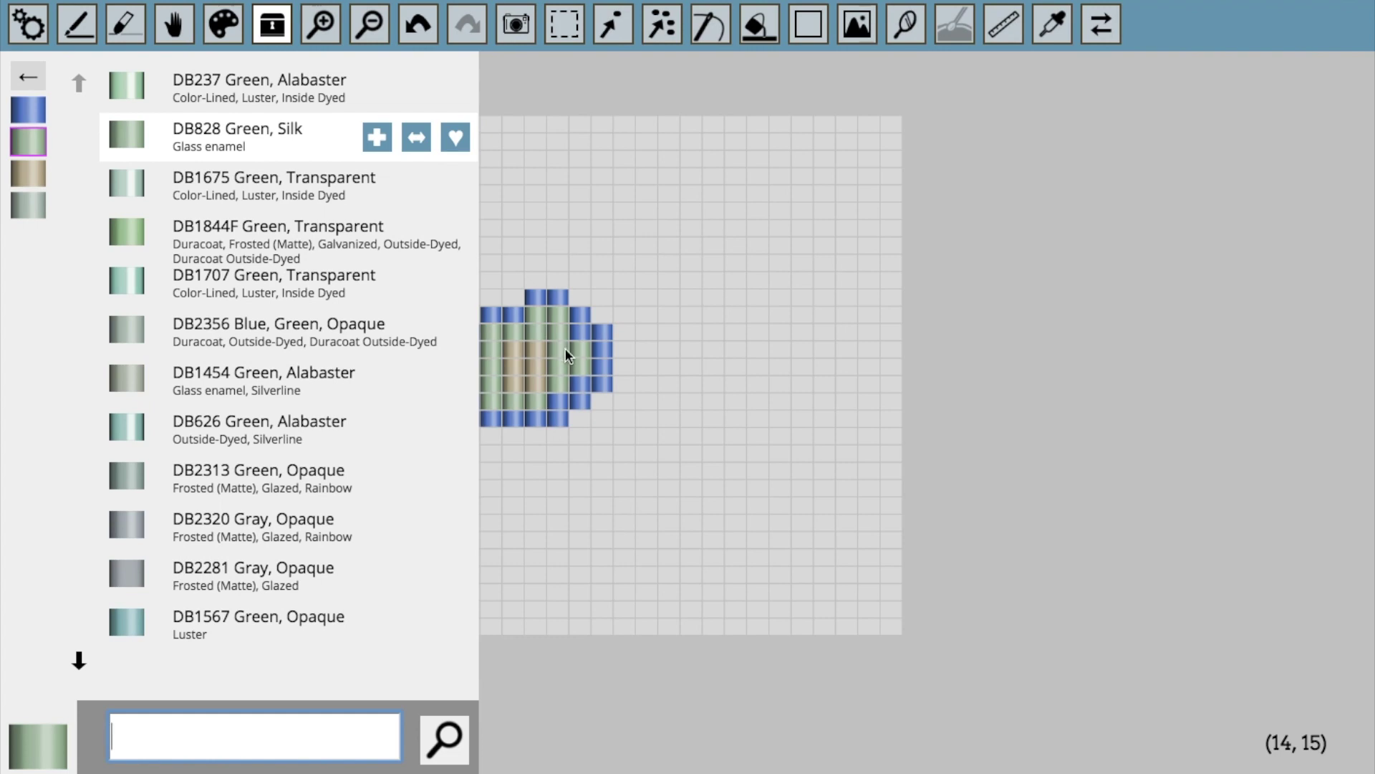
pyautogui.click(31, 144)
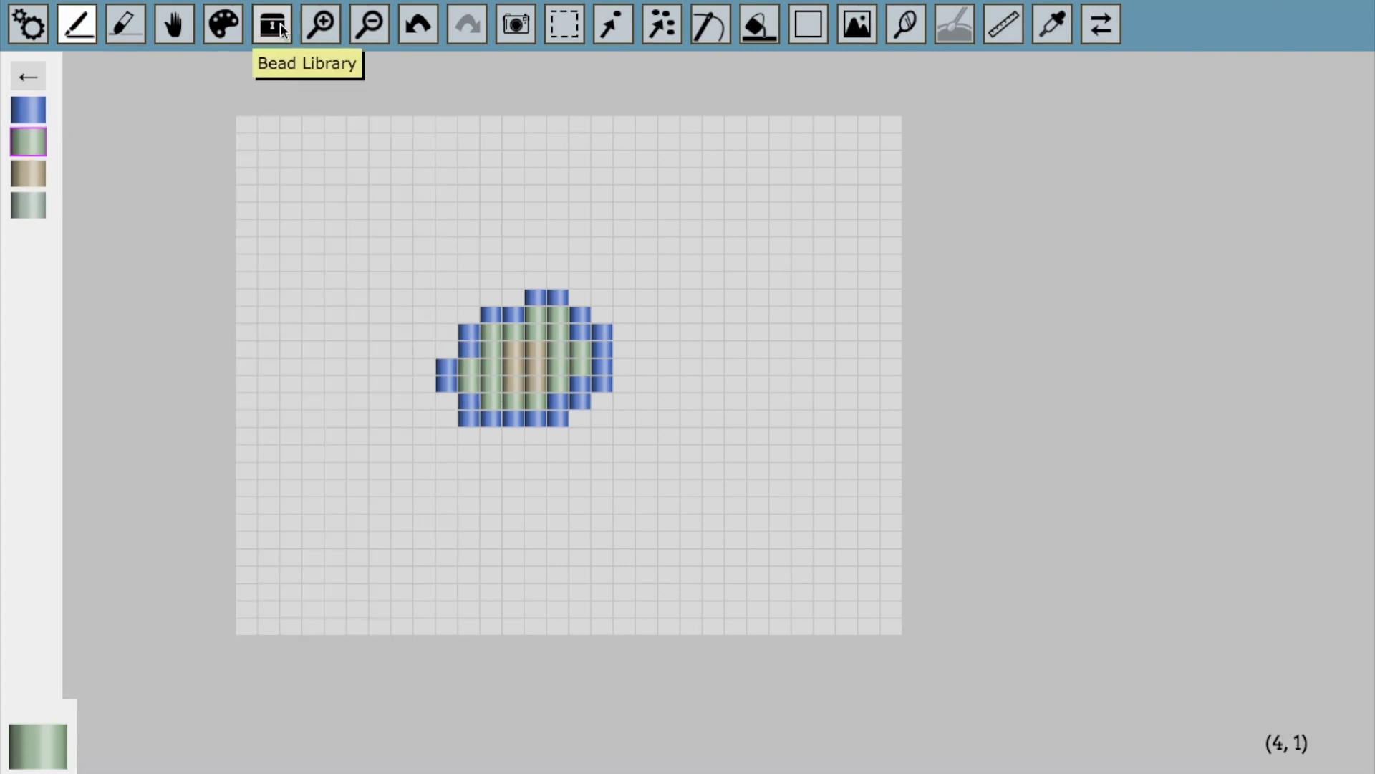
# - Delete the unused Blue, Green (DB2356) swatch in Palette settings and go back to the canvas
pyautogui.click(27, 24)
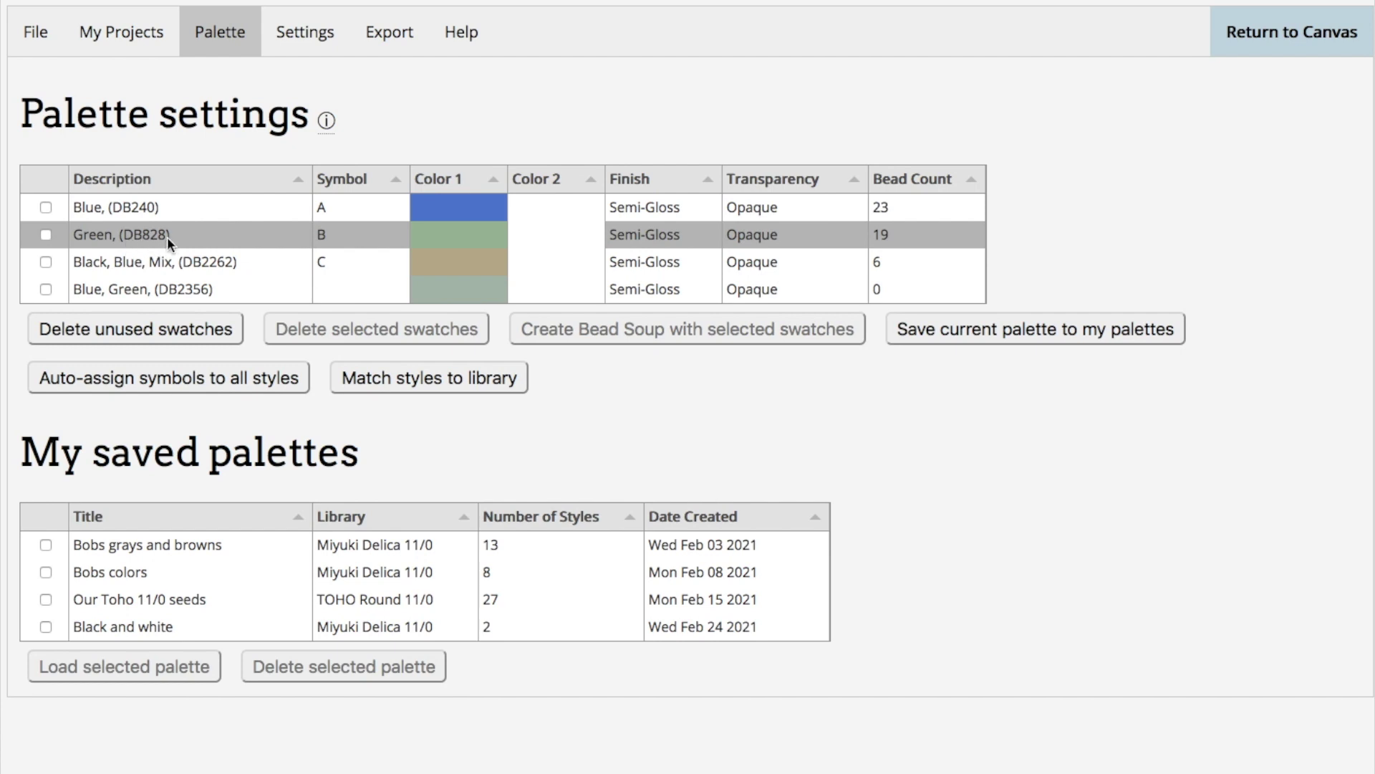
pyautogui.click(44, 291)
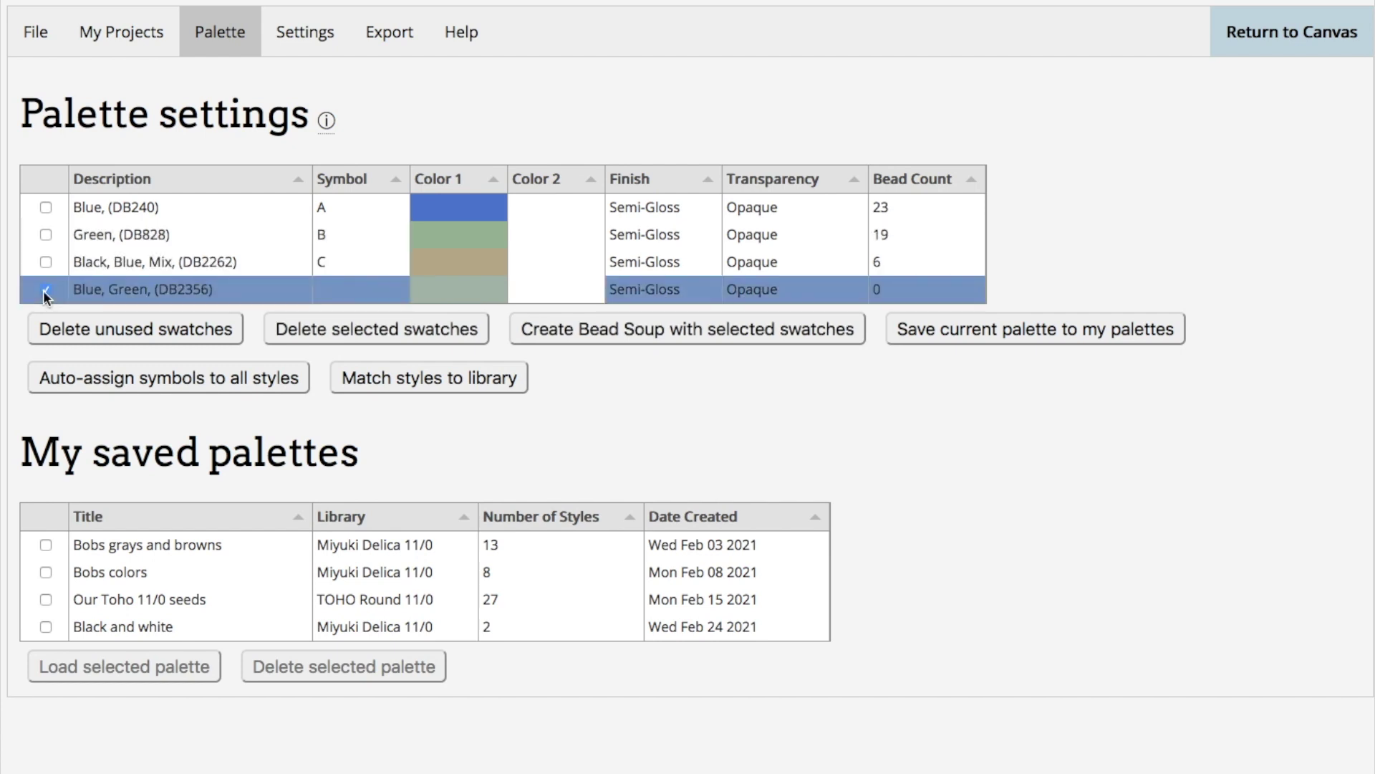
pyautogui.click(363, 325)
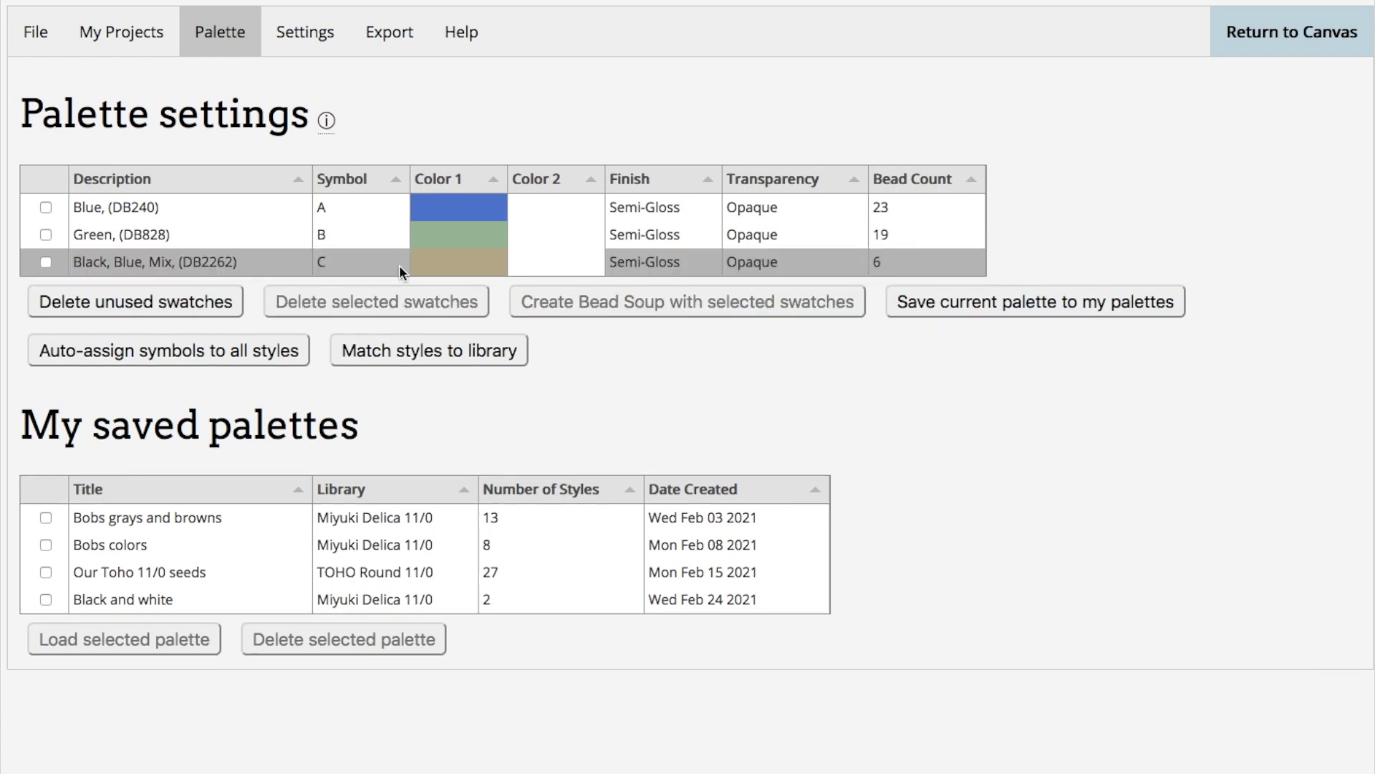
pyautogui.click(1307, 41)
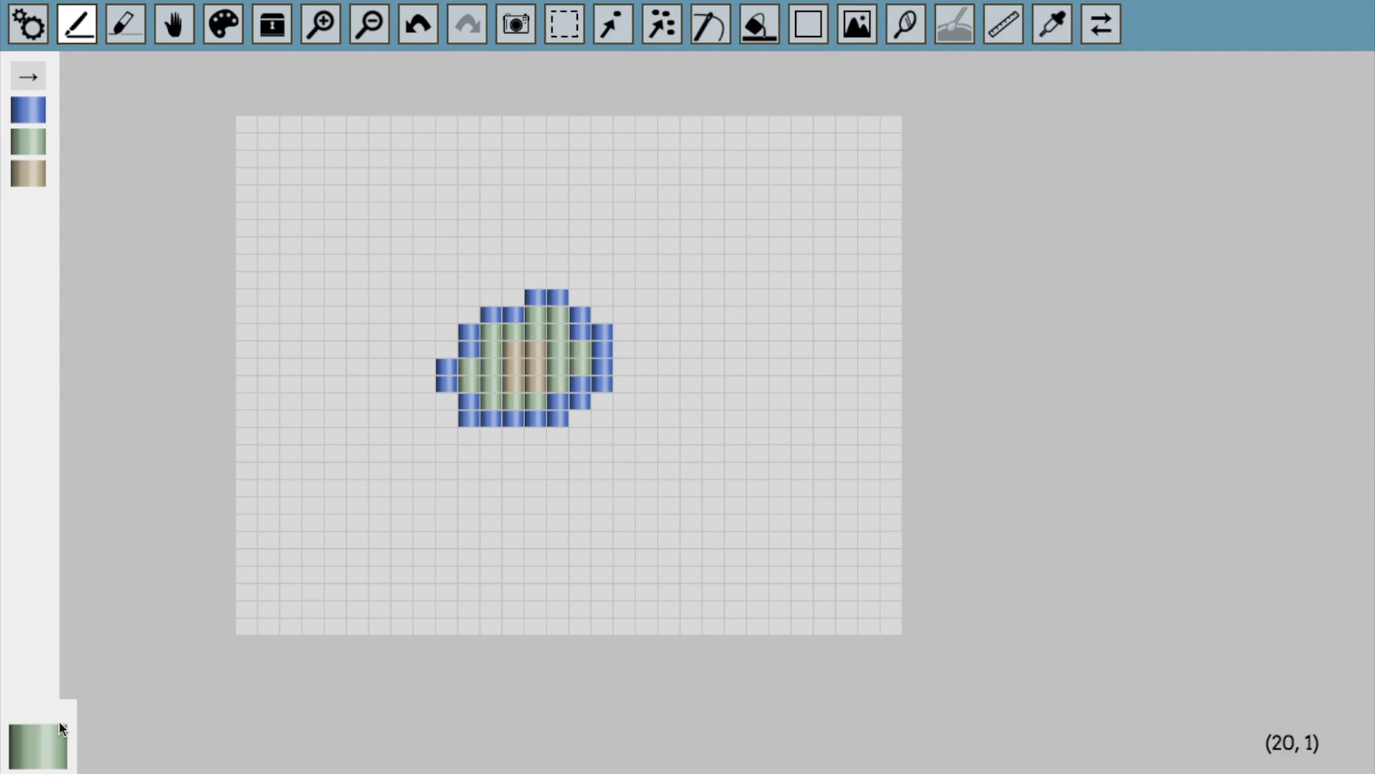
# - Search the bead library for DB10 and add DB10 Black, Opaque to the palette
pyautogui.click(37, 759)
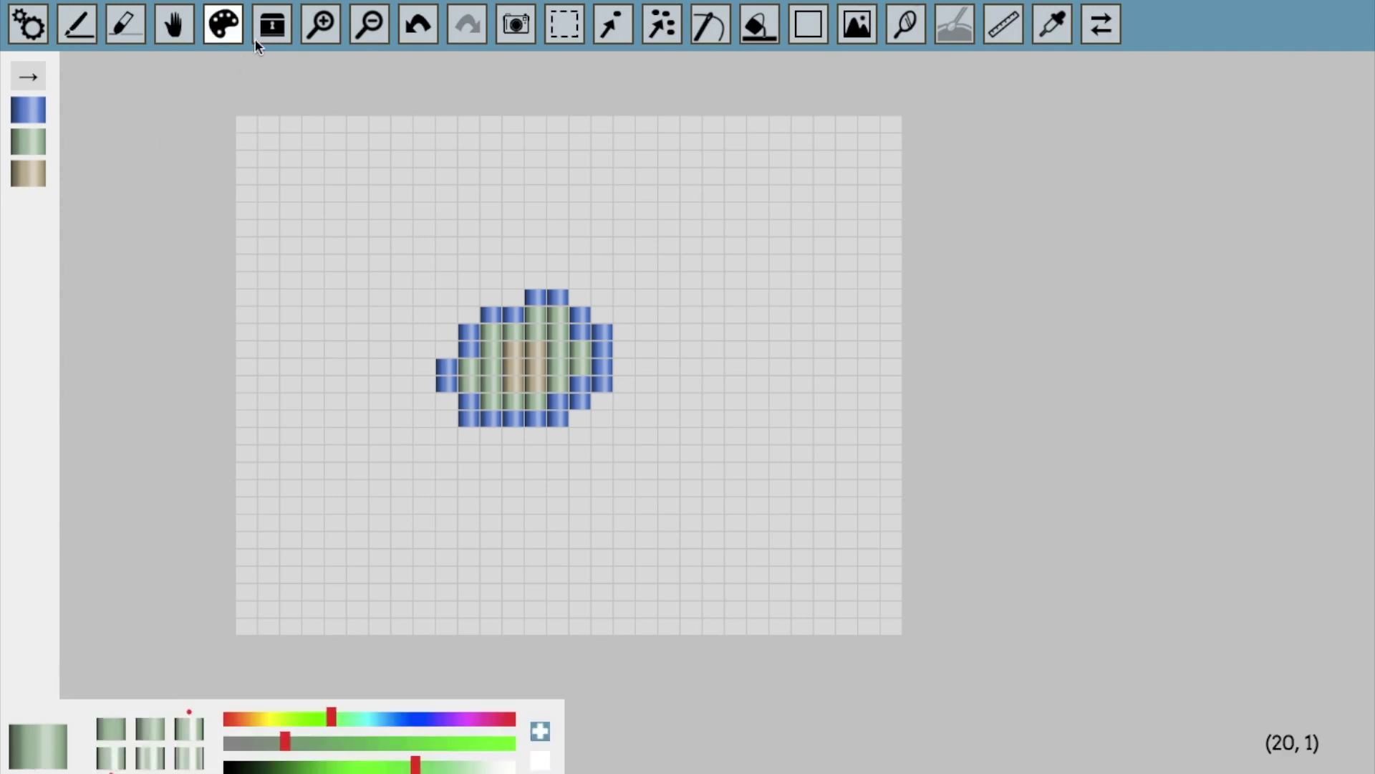
pyautogui.click(274, 27)
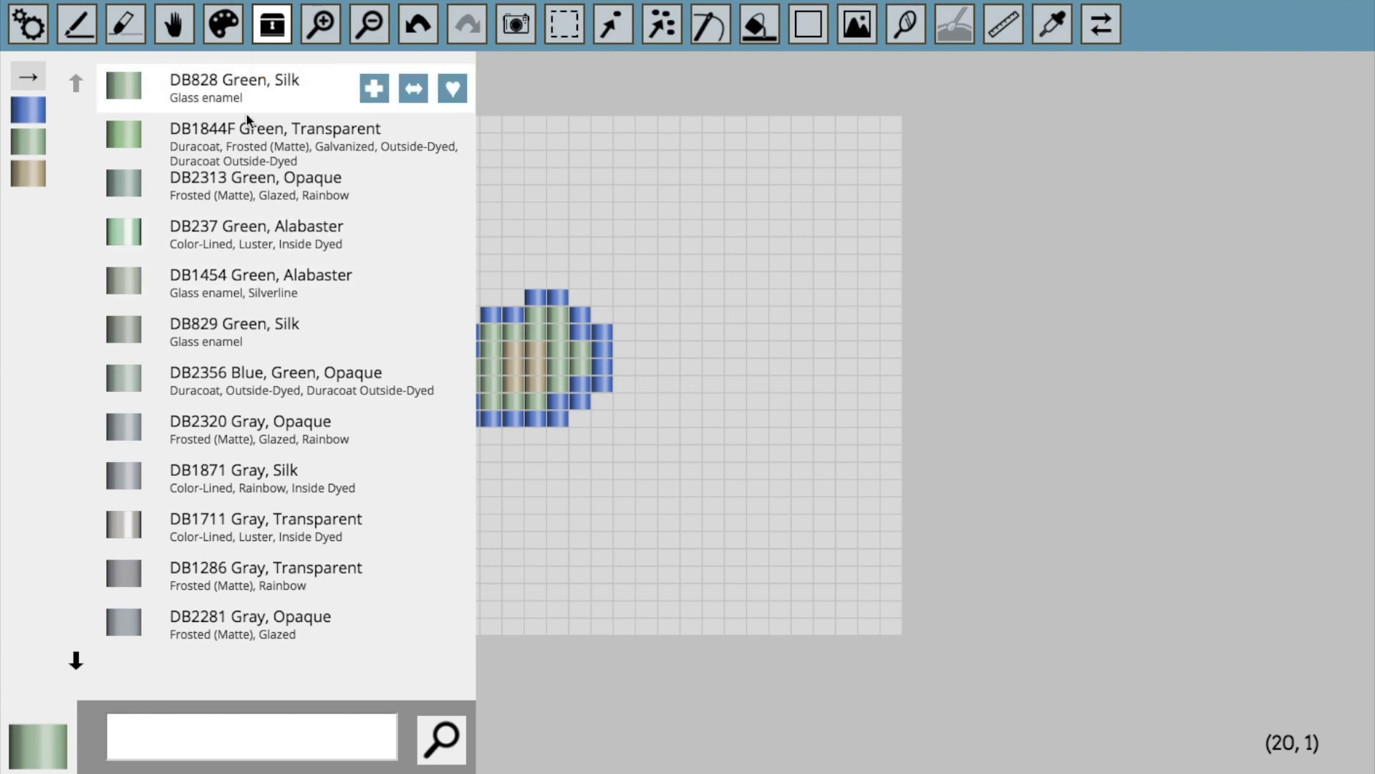
pyautogui.click(167, 754)
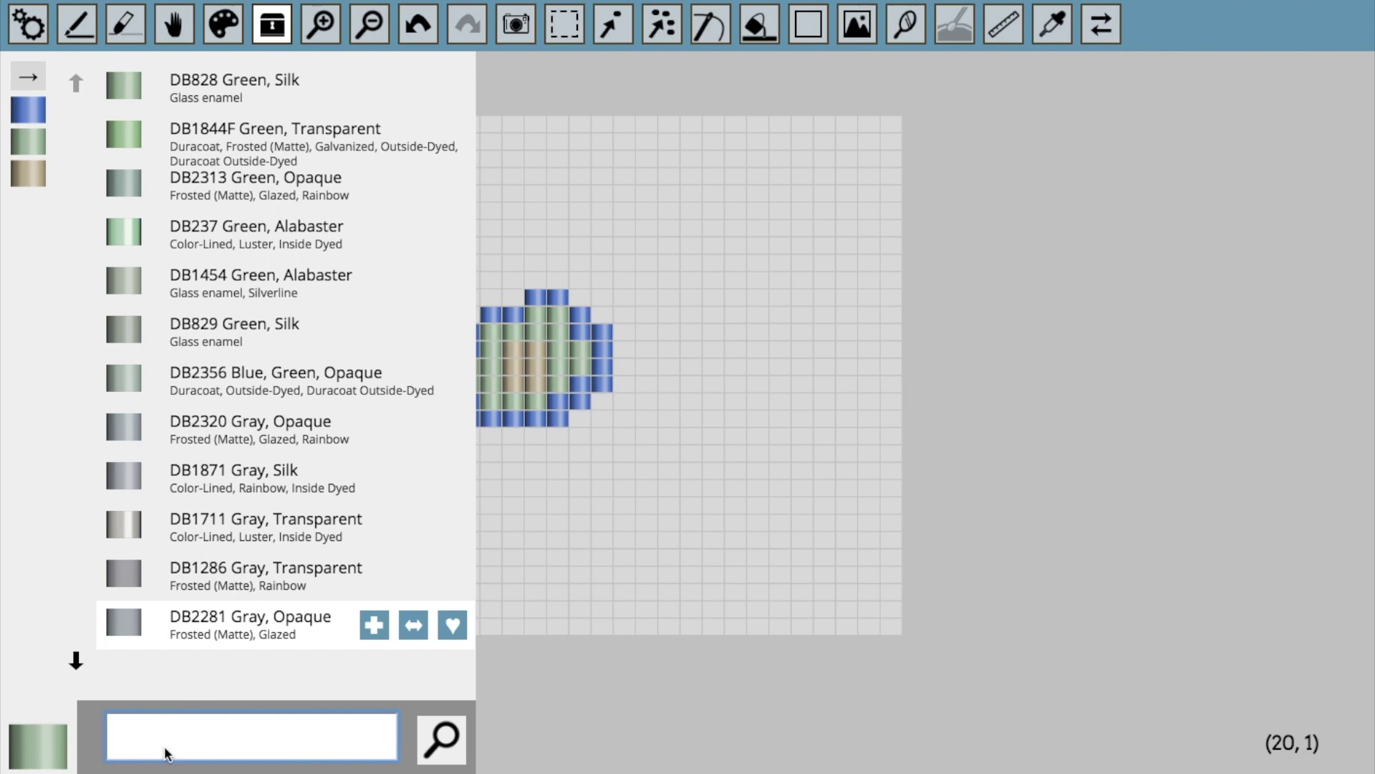
pyautogui.write('DB10')
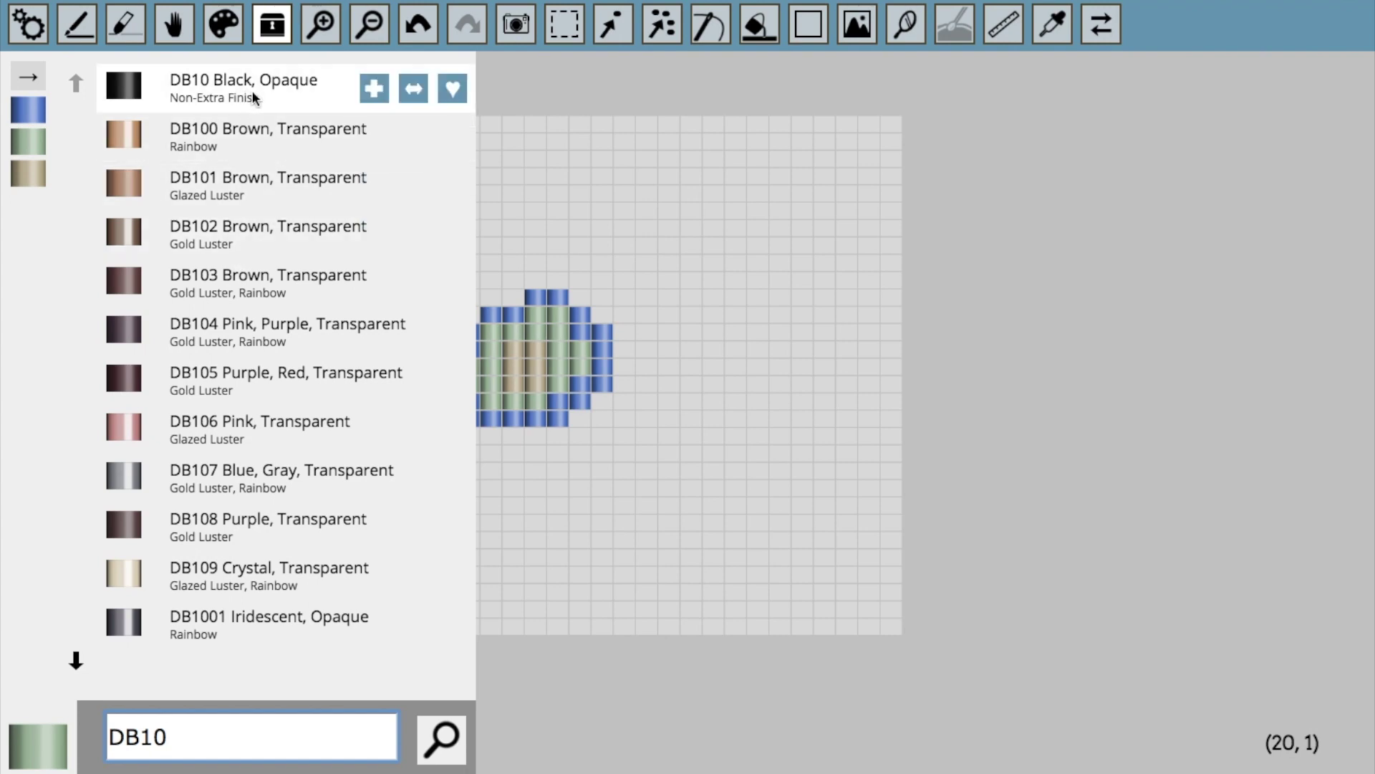
pyautogui.click(383, 88)
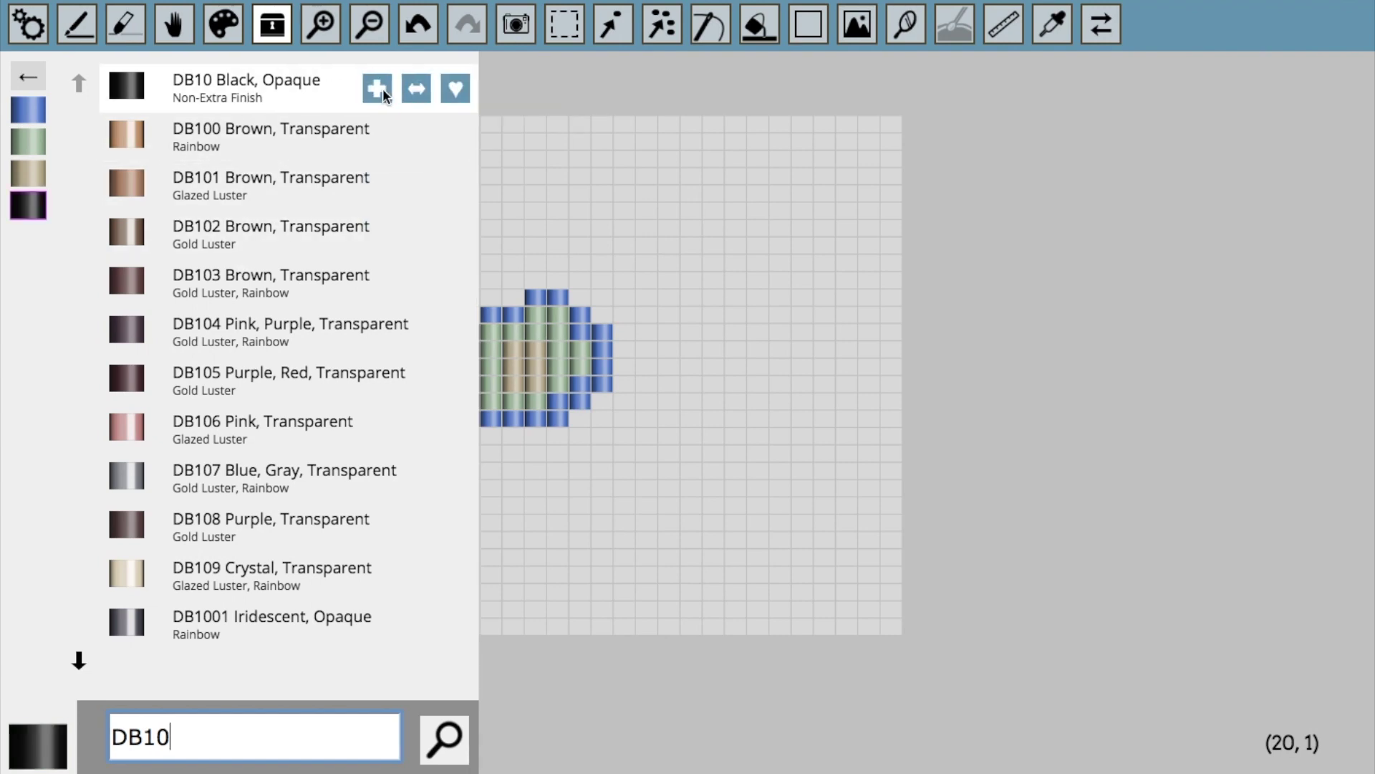
# - Mark DB10 Black, DB104 Pink, Purple and DB108 Purple as favourite beads
pyautogui.click(455, 87)
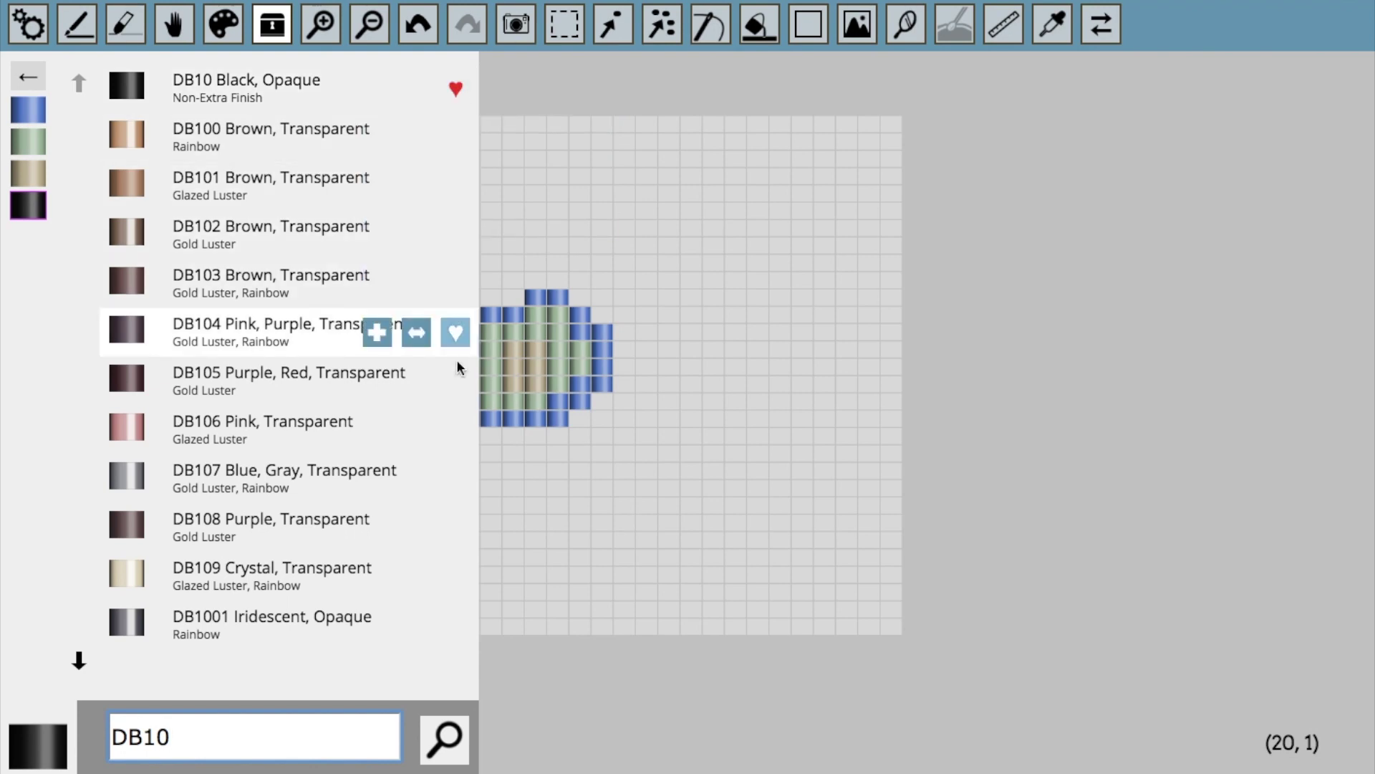
pyautogui.click(454, 331)
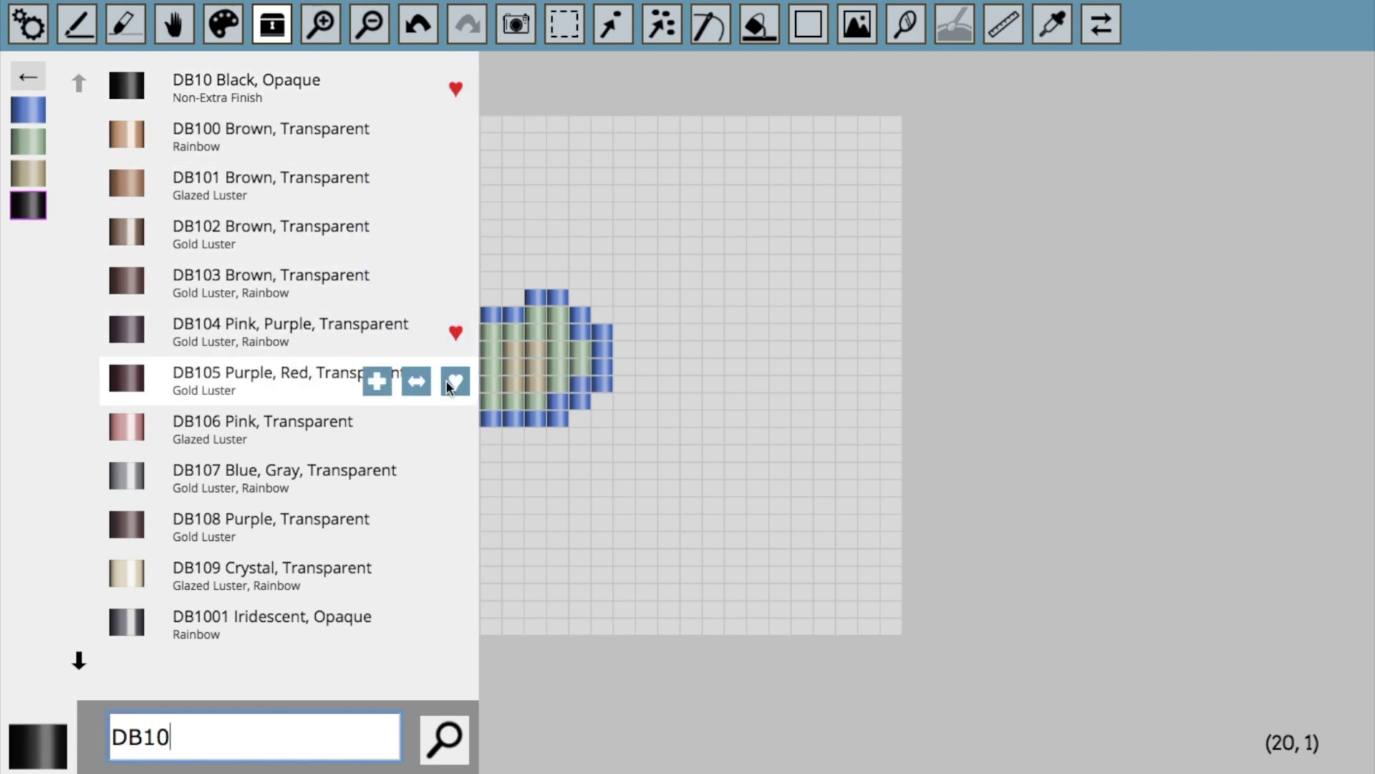
pyautogui.click(454, 527)
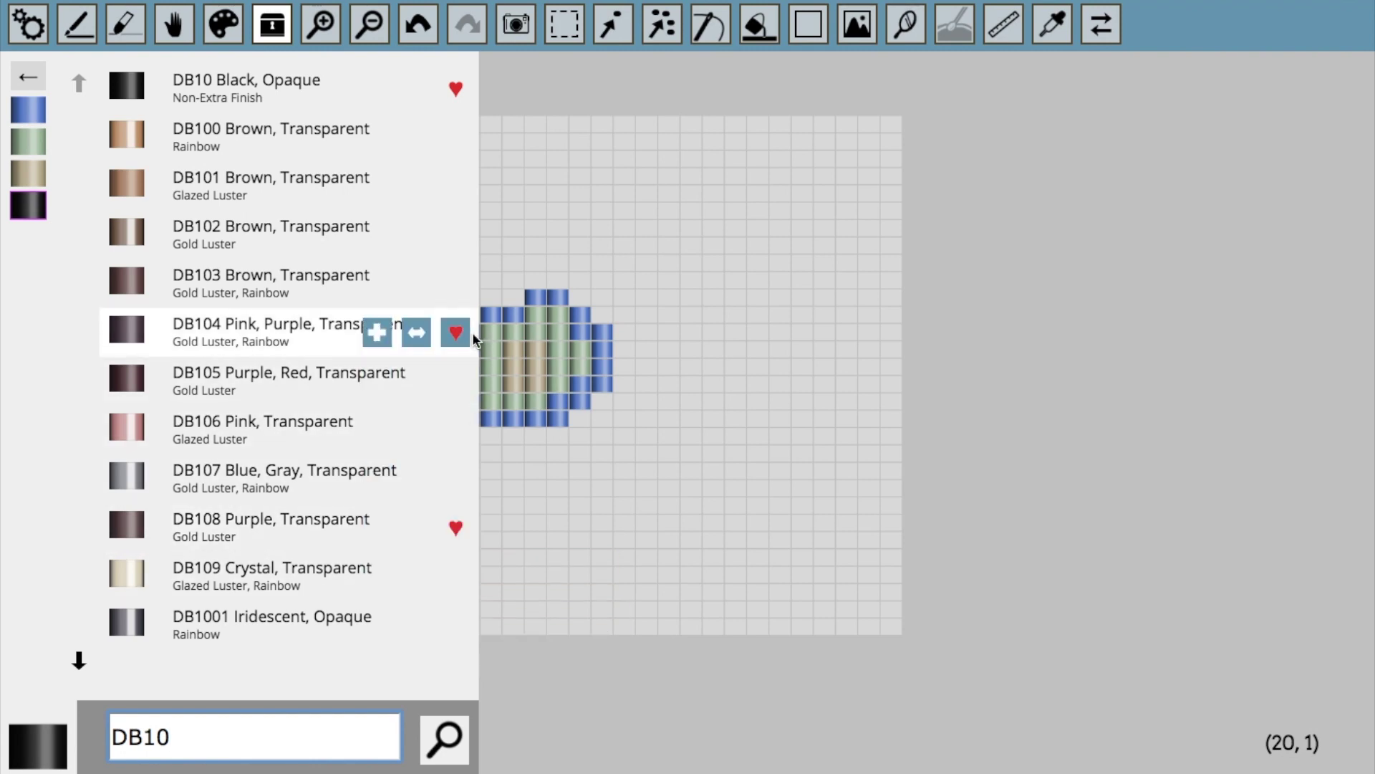
pyautogui.click(34, 24)
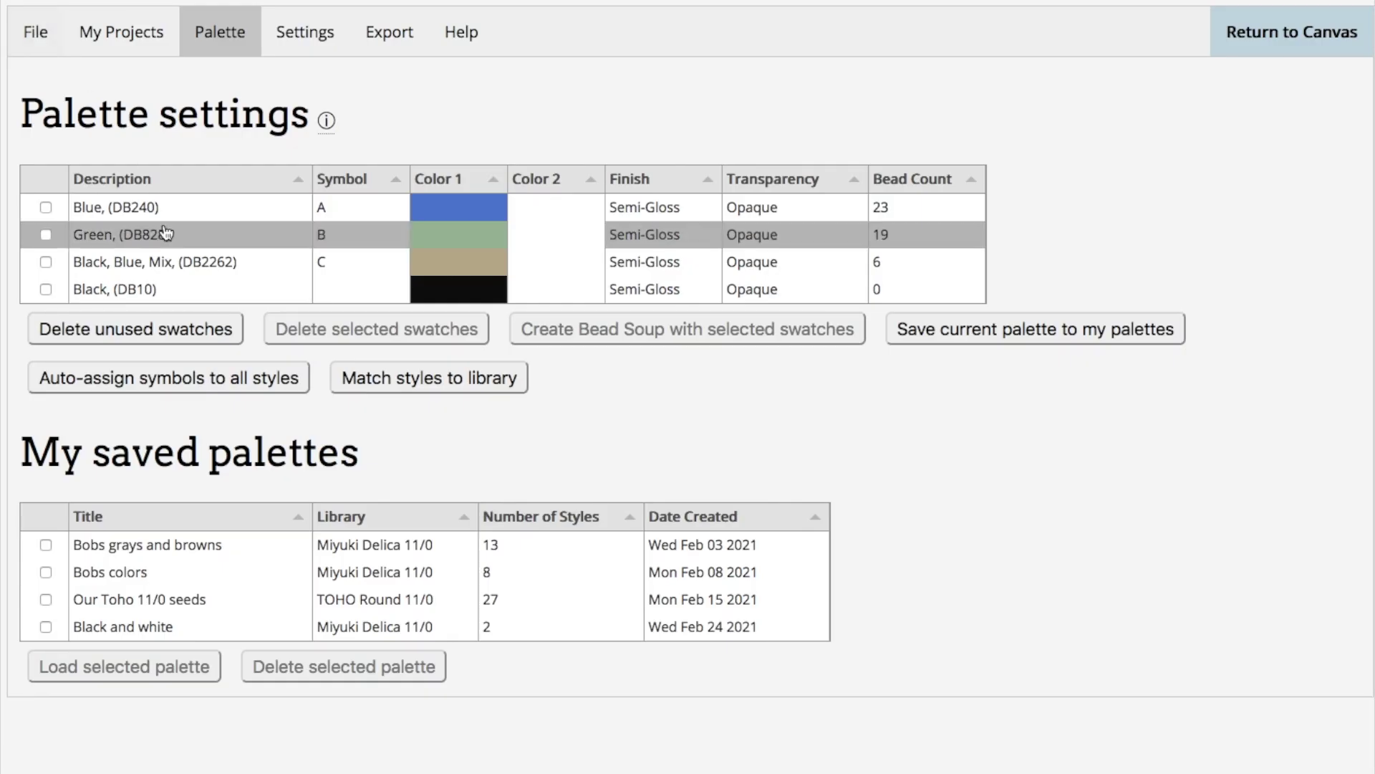
# - Give the Black (DB10) swatch symbol D and save the palette as 'Tuesday palette'
pyautogui.click(336, 286)
pyautogui.write('D')
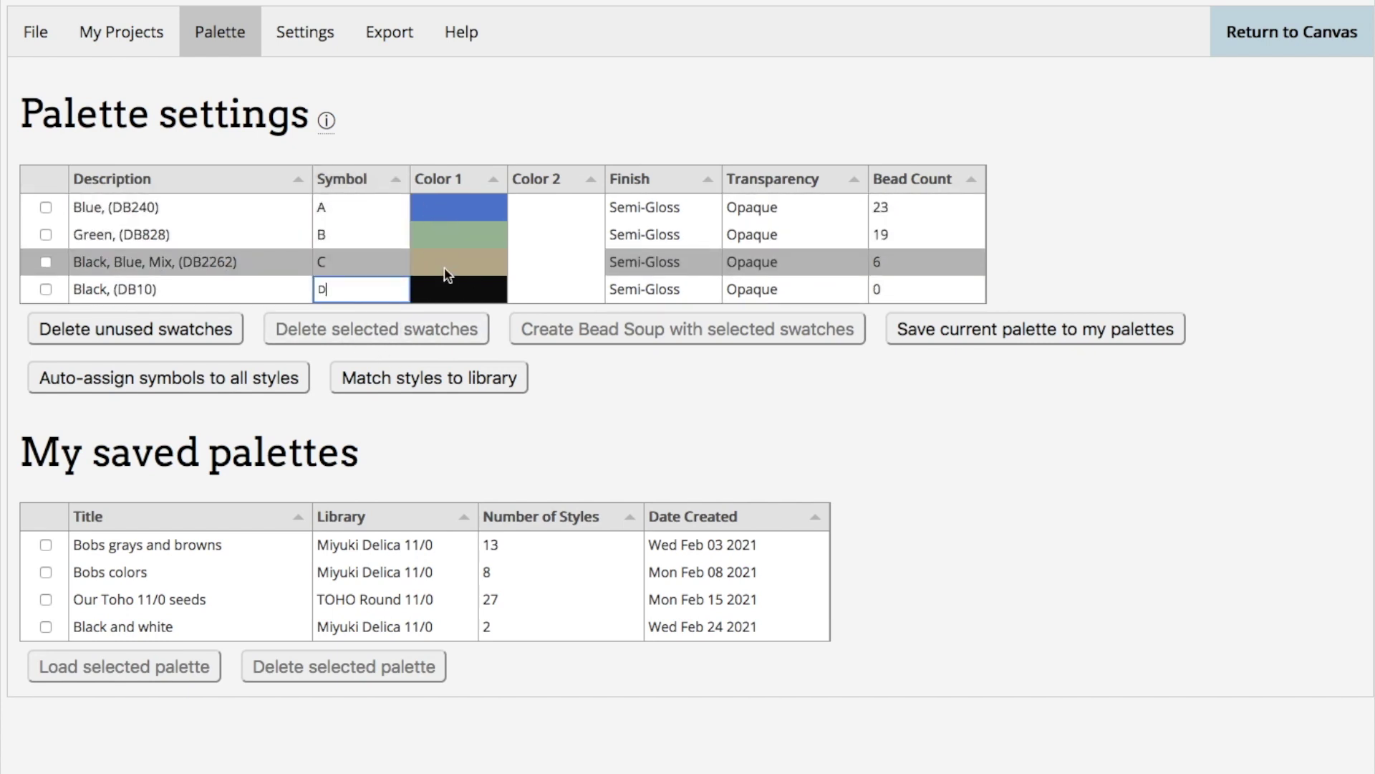
pyautogui.click(960, 334)
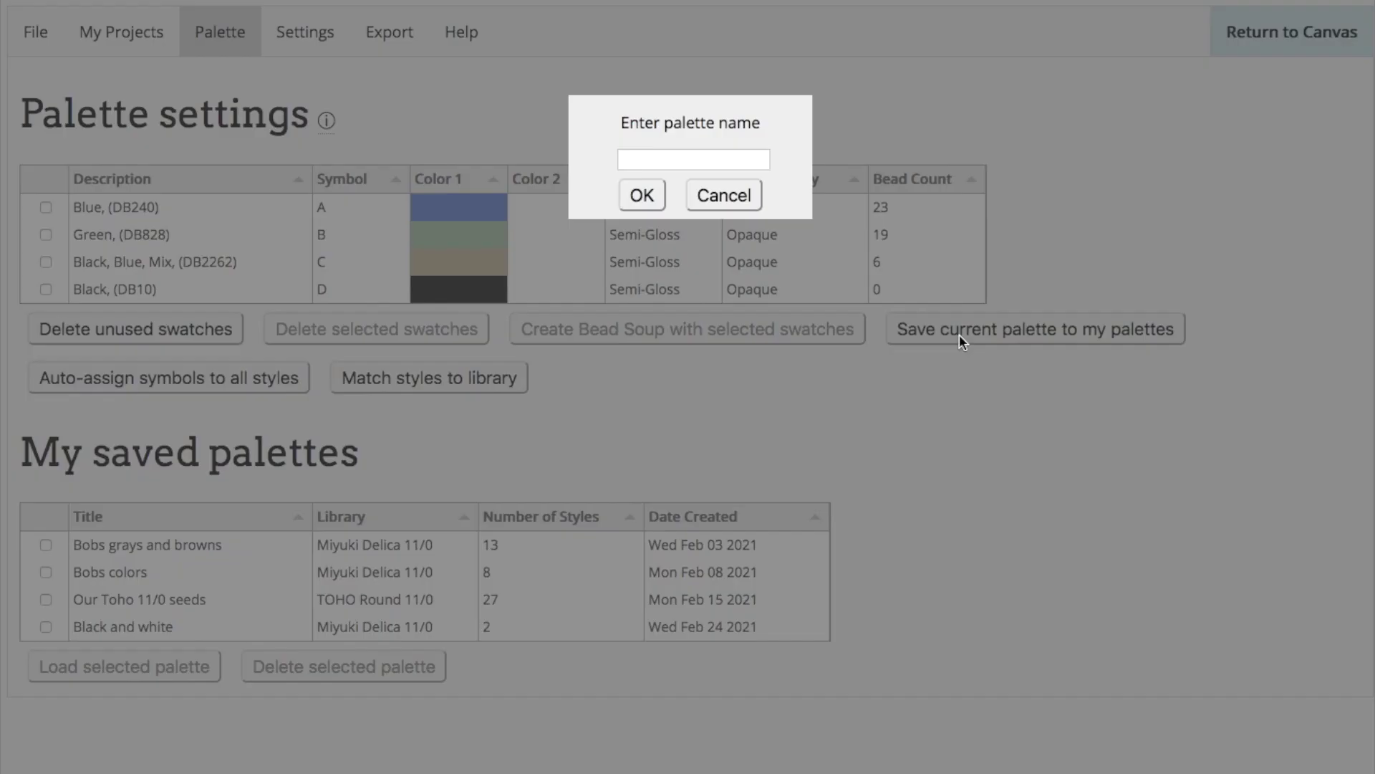
pyautogui.click(700, 160)
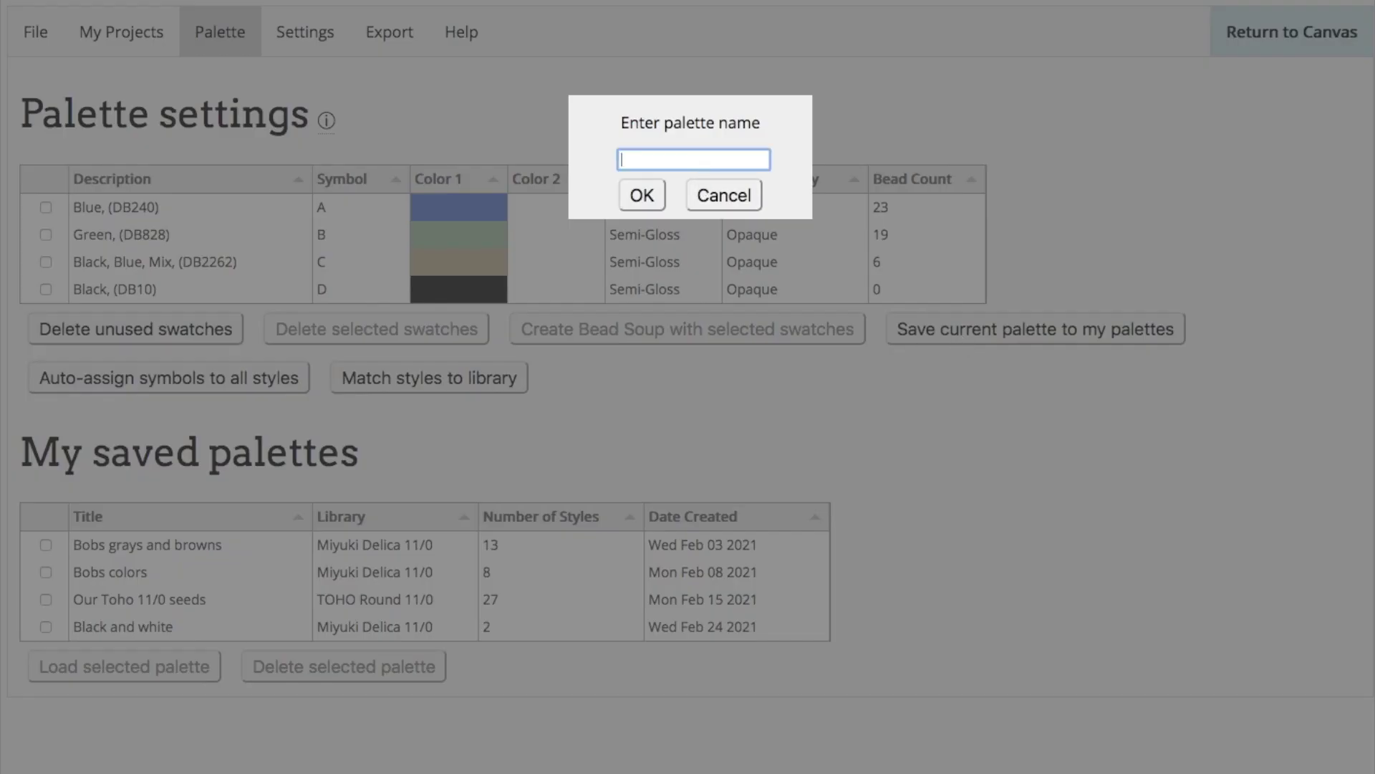
pyautogui.write('Tuesday palette')
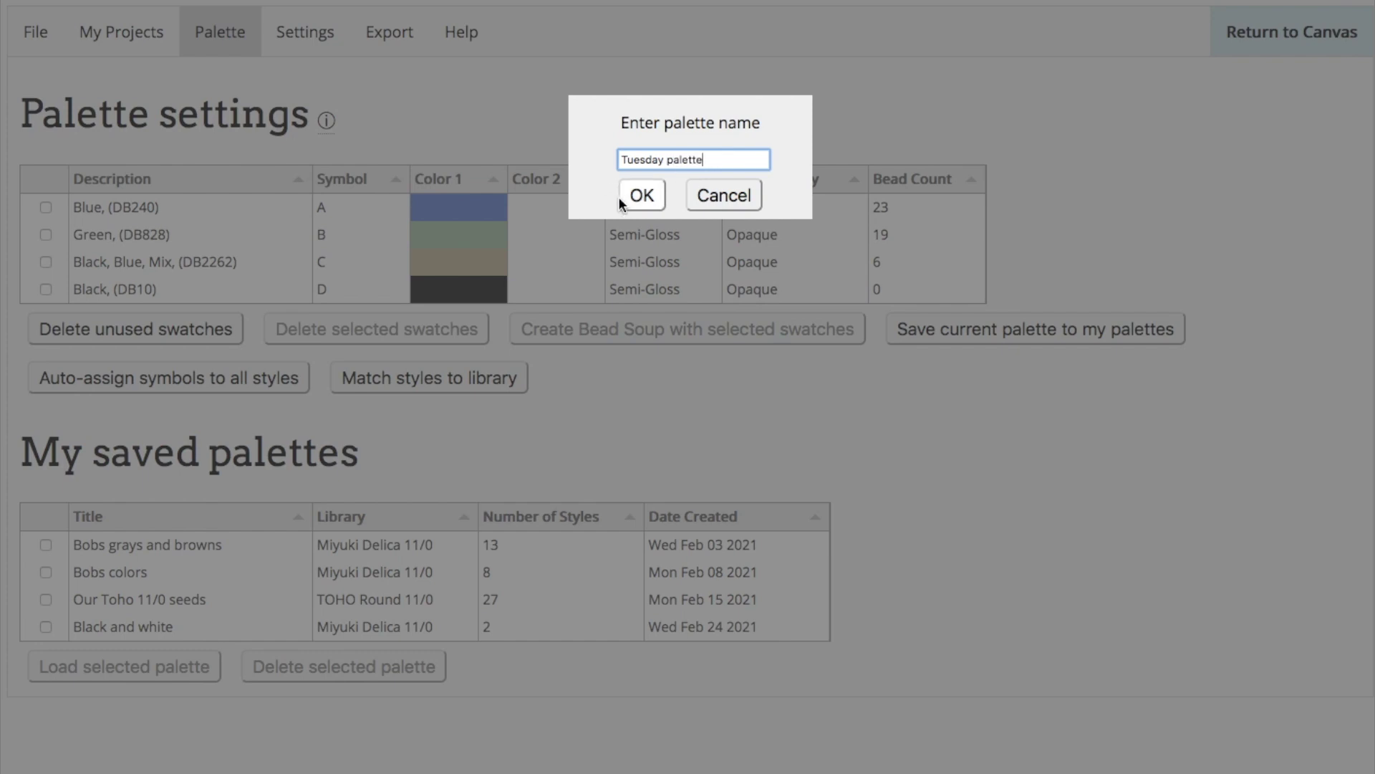
pyautogui.click(620, 196)
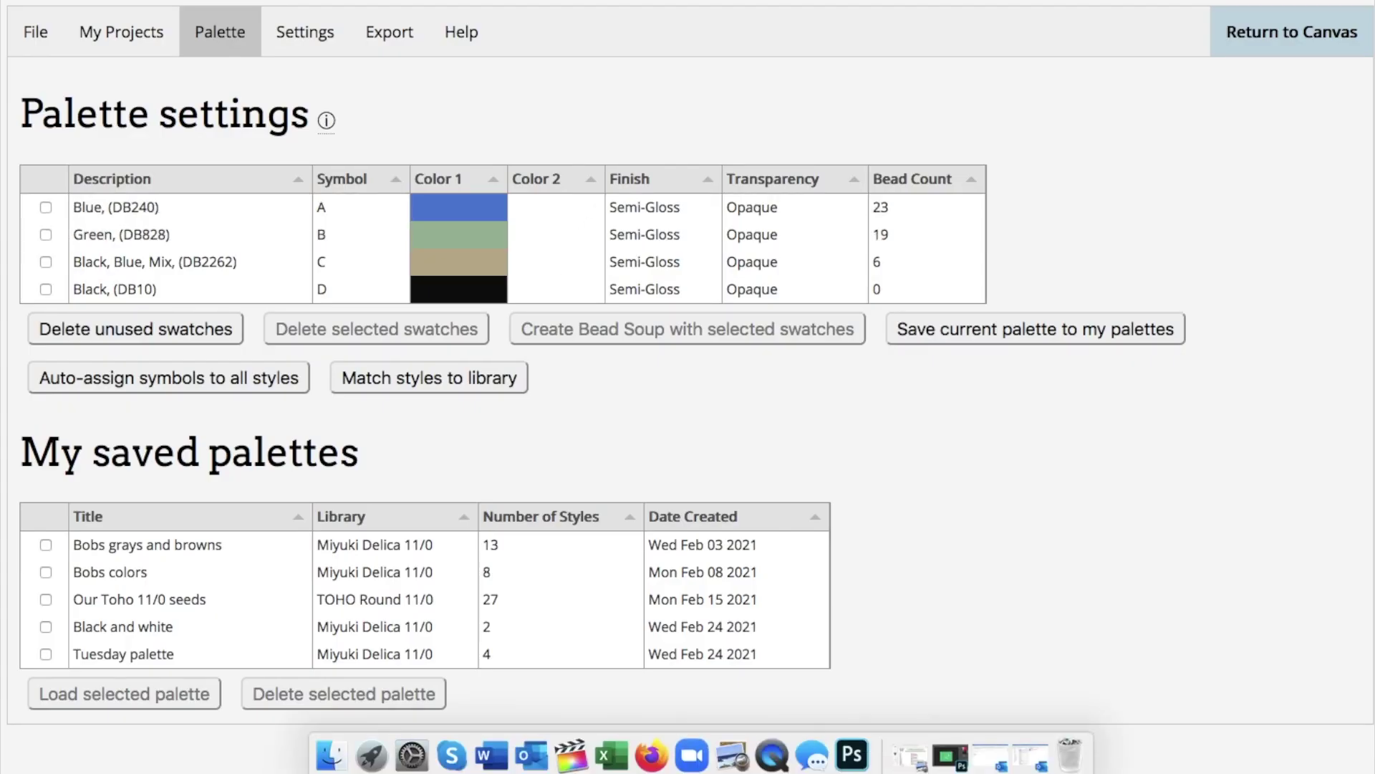
# - Select Tuesday palette in My saved palettes and delete it
pyautogui.click(502, 664)
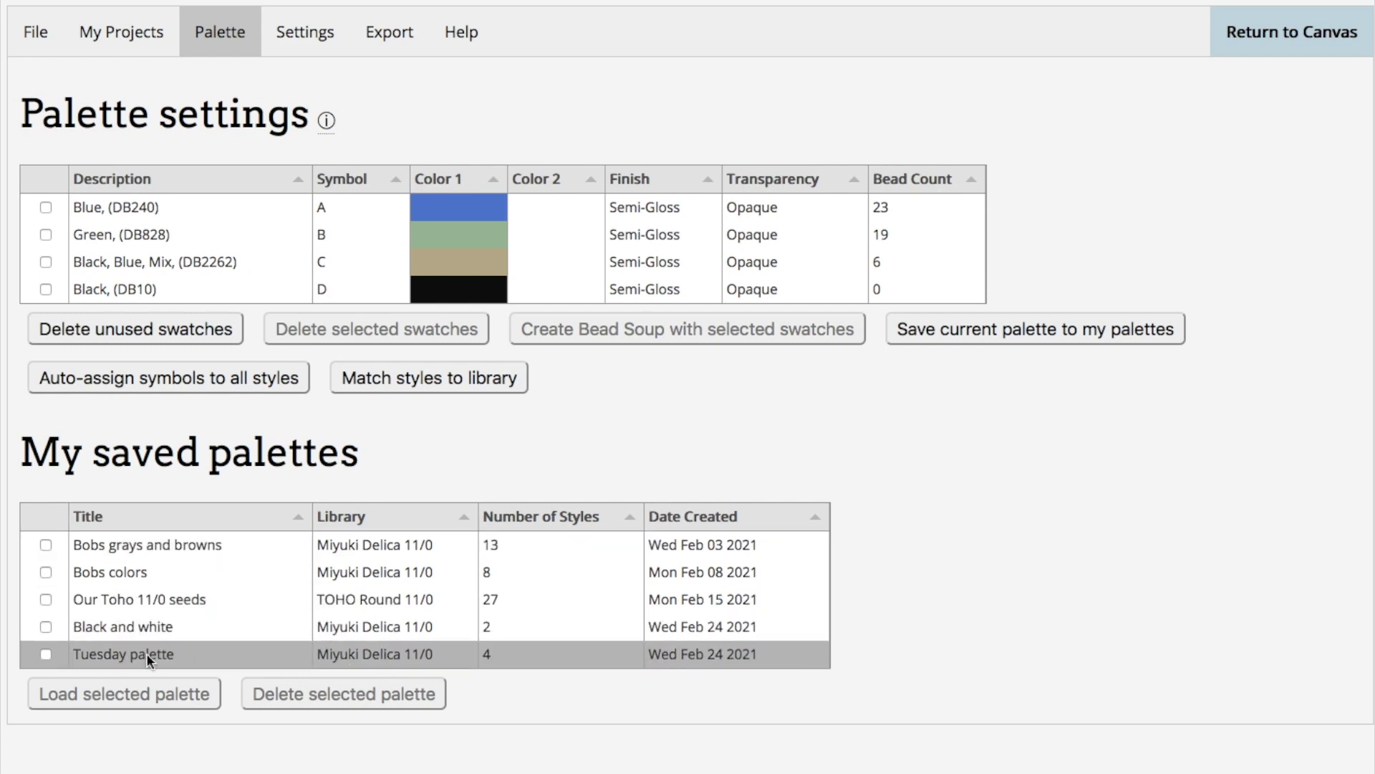
pyautogui.click(45, 653)
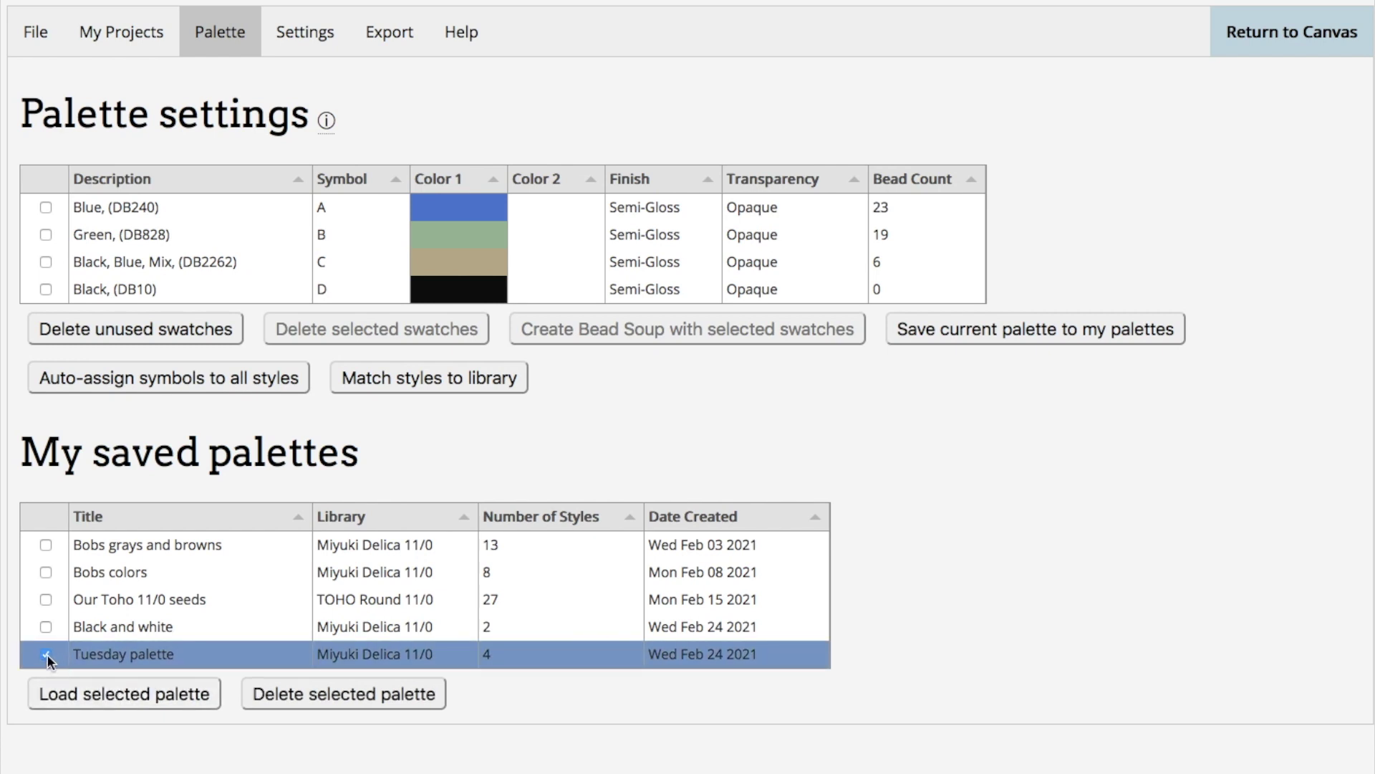
pyautogui.click(309, 690)
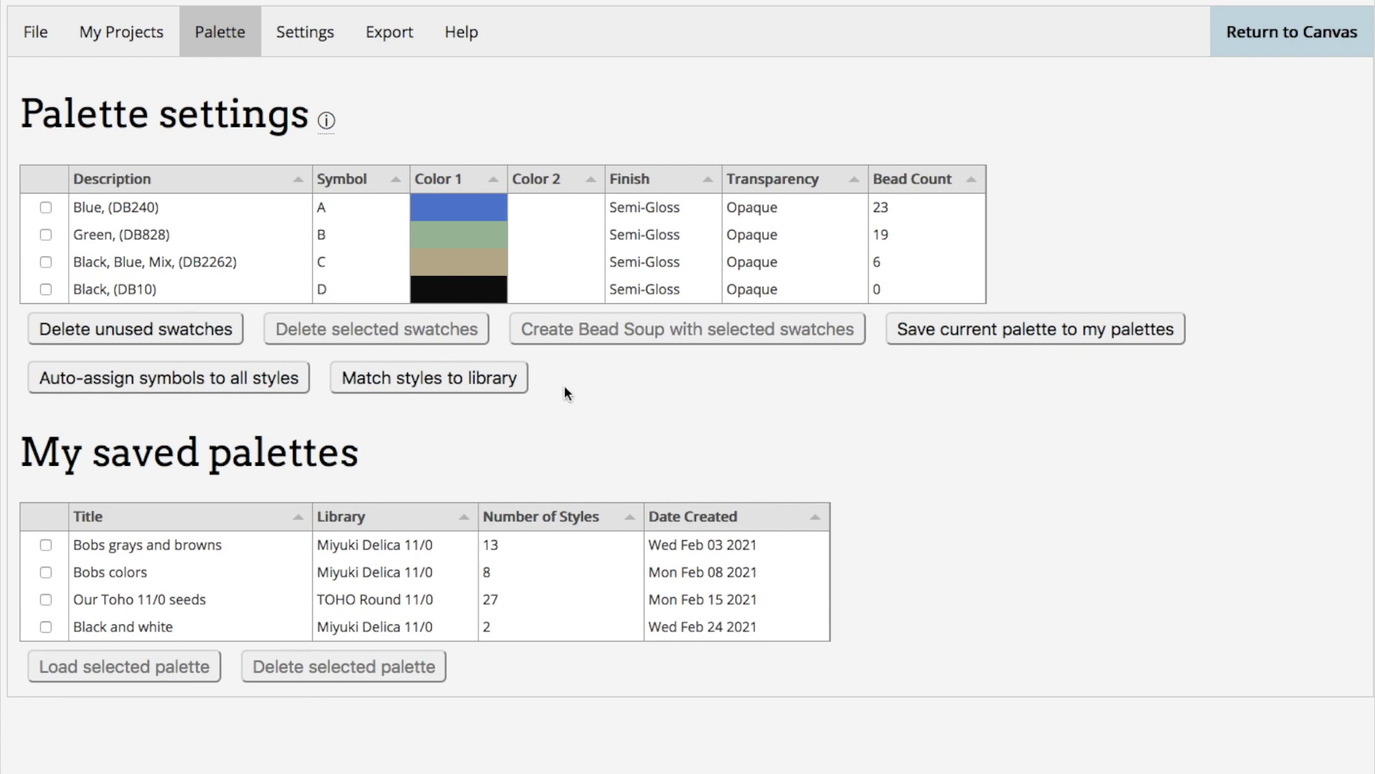
# - Back on the canvas, add red, yellow and green styles to the palette using the hue slider
pyautogui.click(1267, 40)
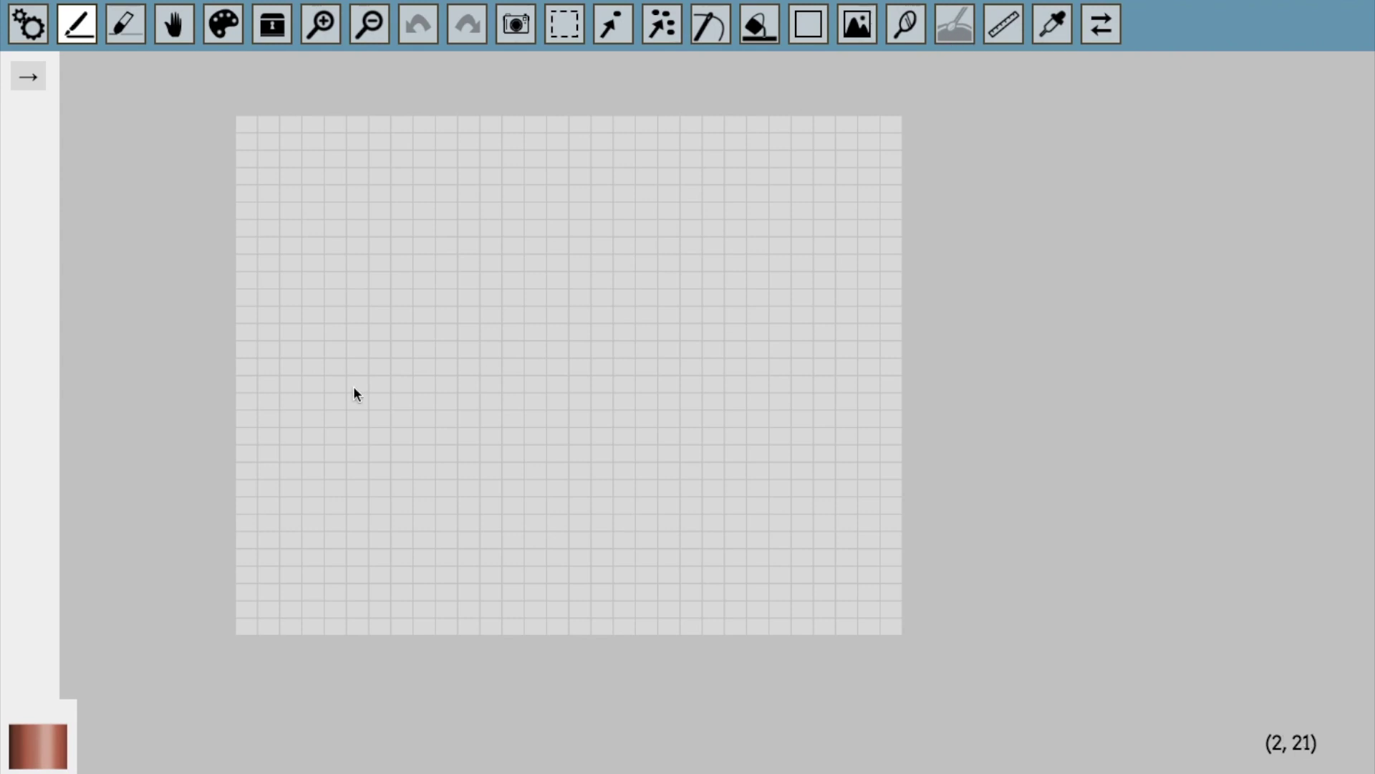
pyautogui.click(37, 737)
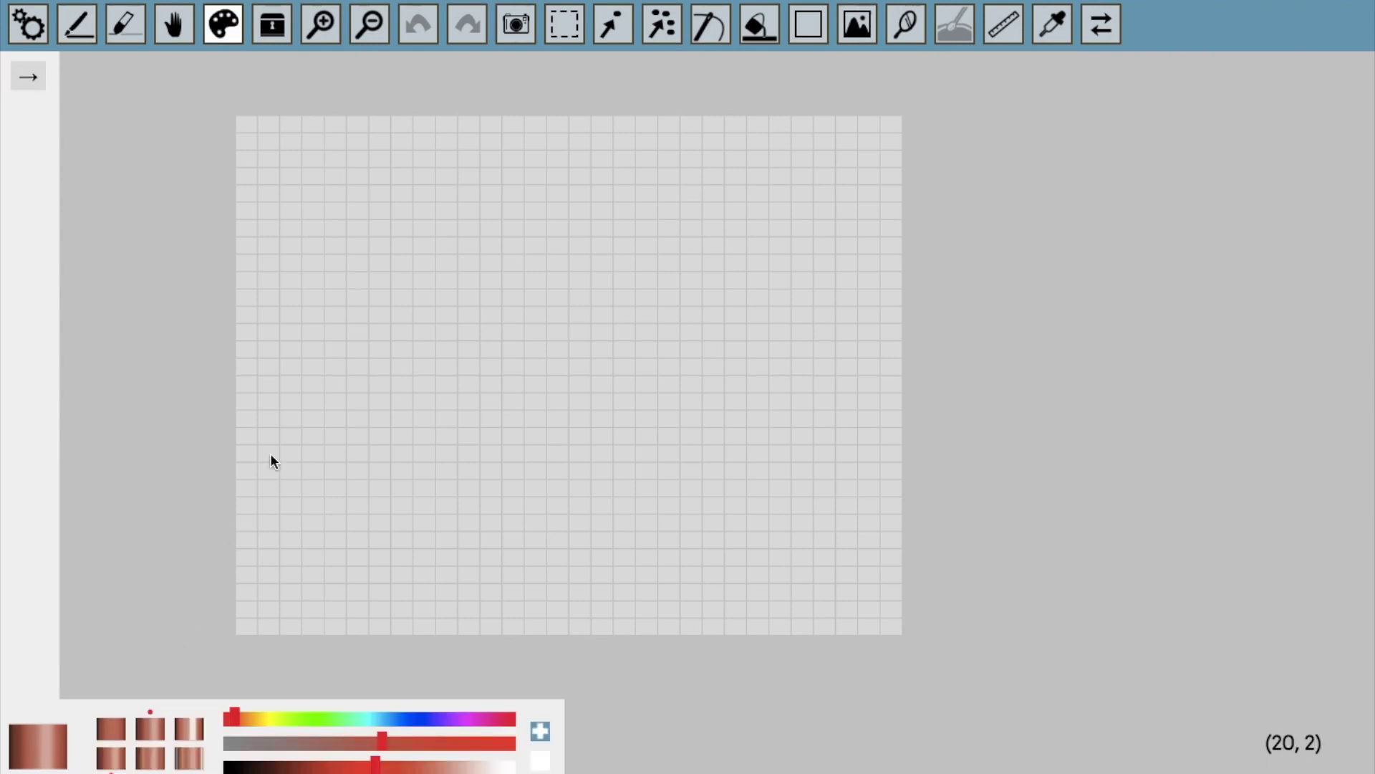
pyautogui.click(541, 731)
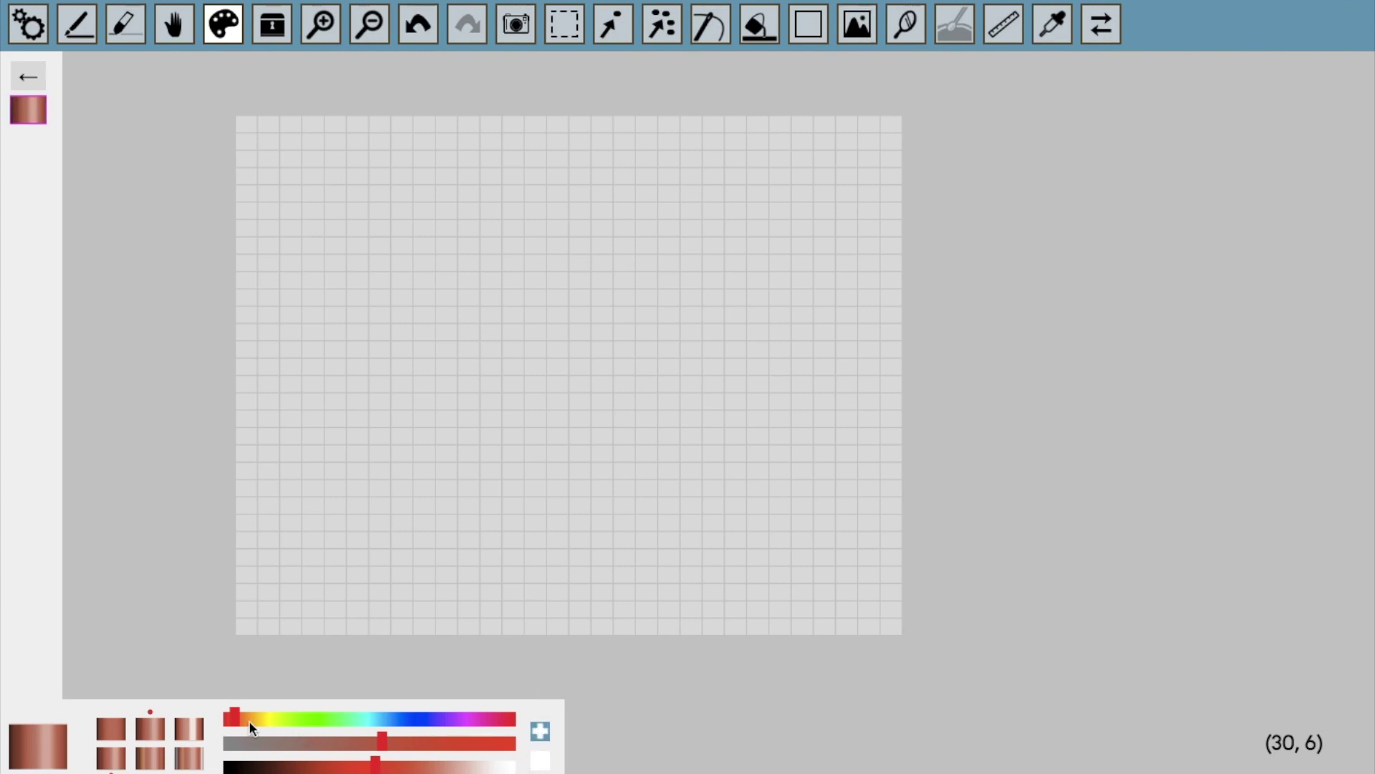
pyautogui.moveTo(236, 716); pyautogui.dragTo(276, 716)
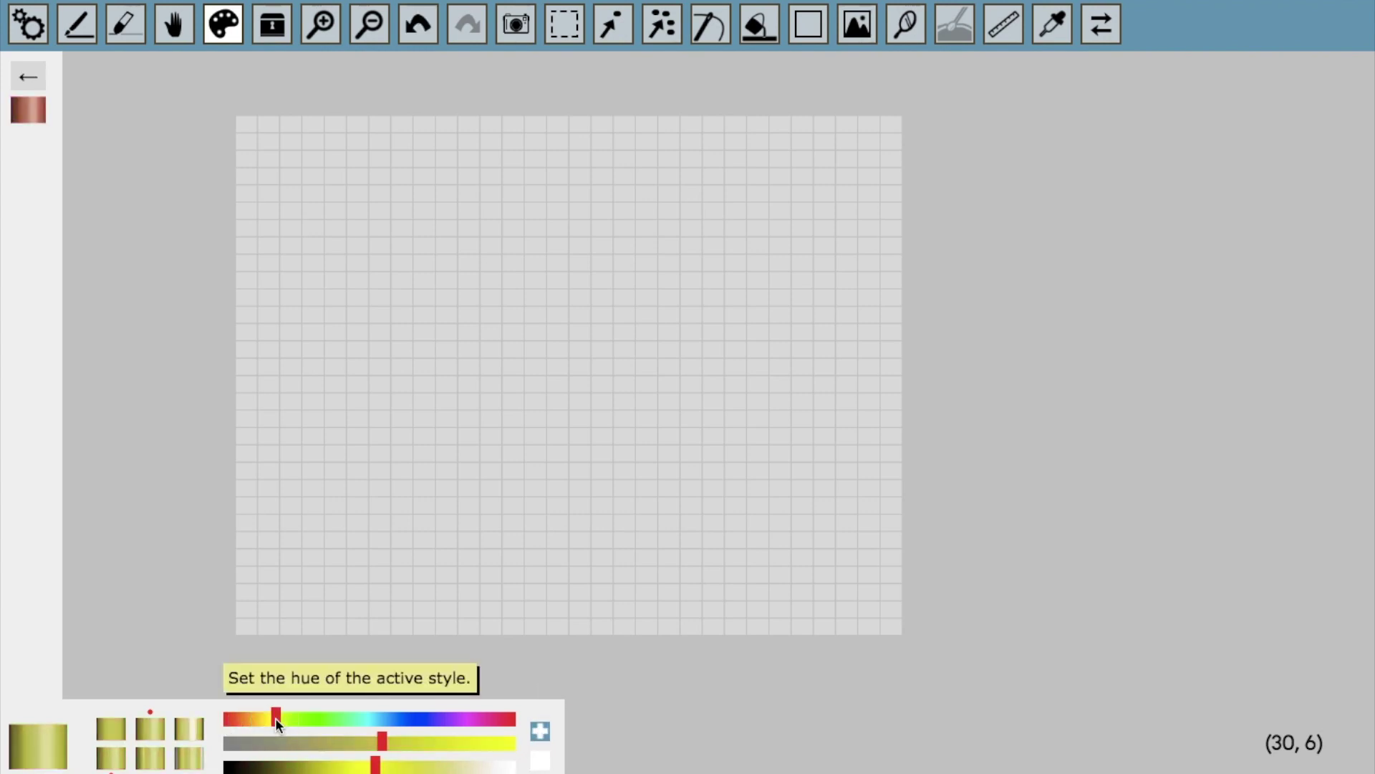
pyautogui.click(541, 734)
pyautogui.moveTo(275, 717); pyautogui.dragTo(325, 717)
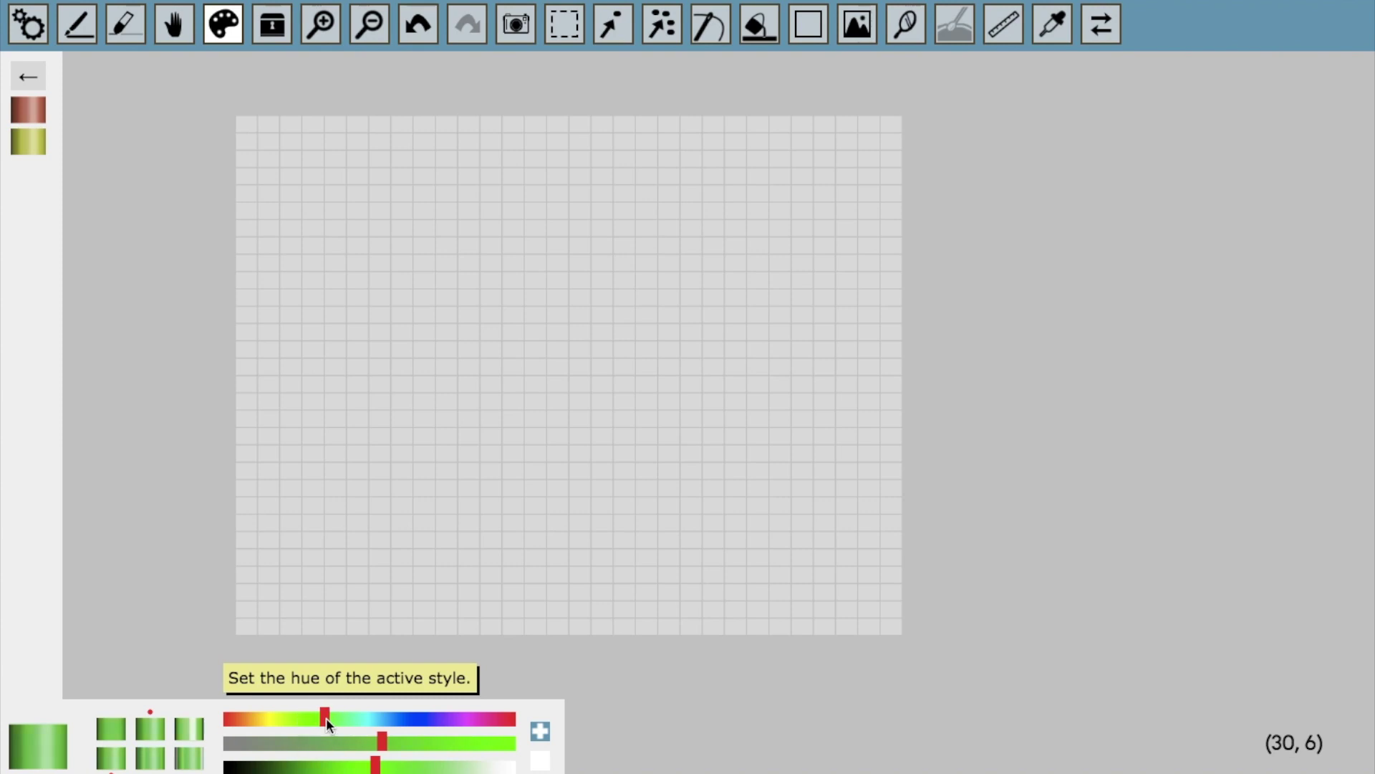
pyautogui.click(540, 730)
# - Add blue, purple and red-pink styles to the palette, then close the colour editor
pyautogui.click(327, 724)
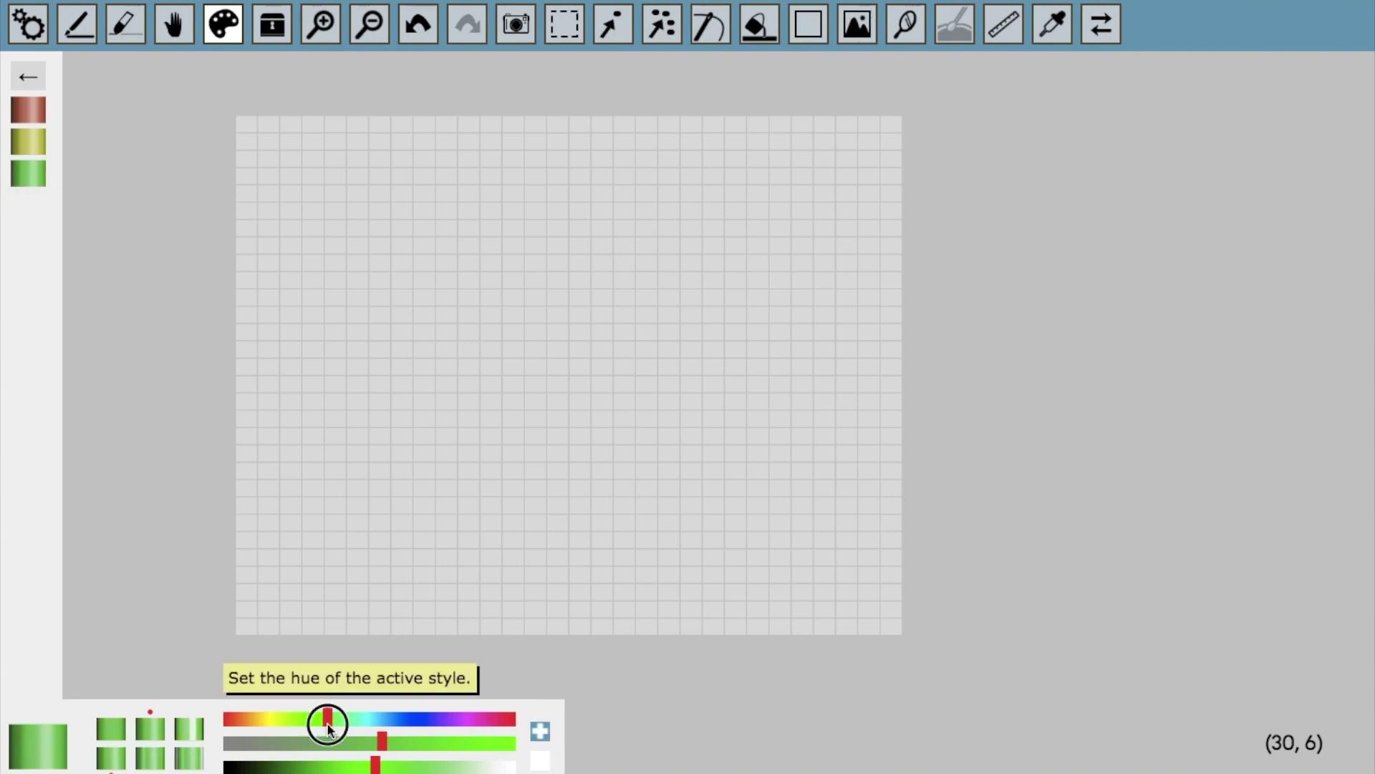
pyautogui.moveTo(328, 724); pyautogui.dragTo(459, 713)
pyautogui.click(540, 731)
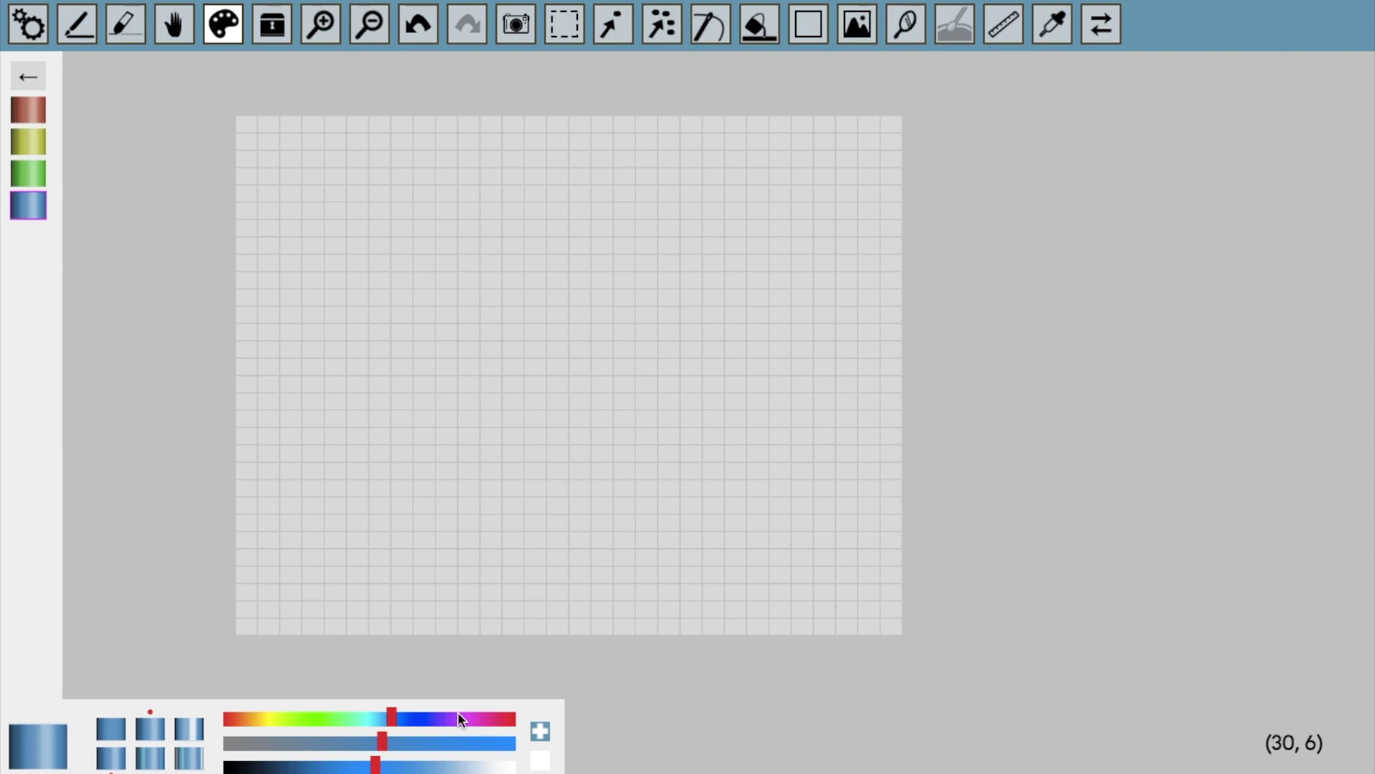
pyautogui.click(539, 735)
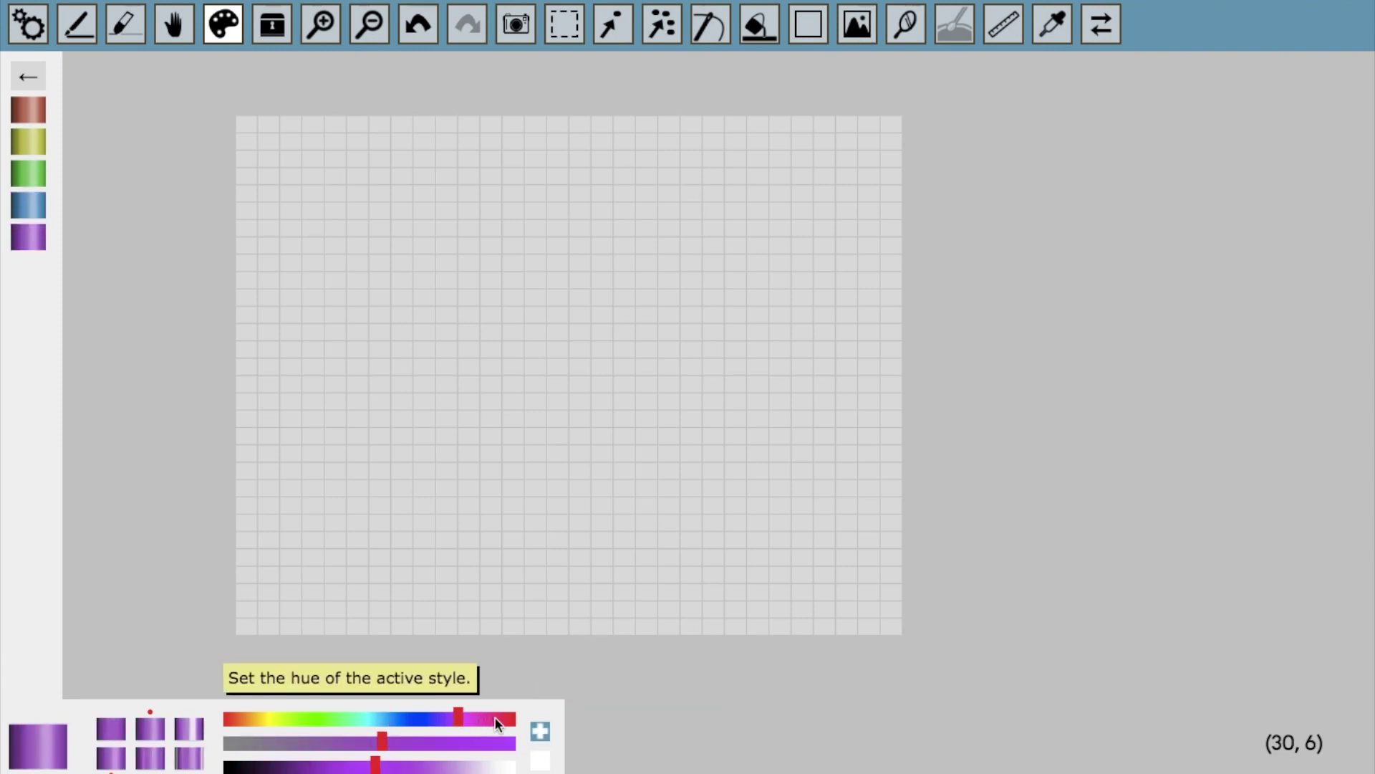
pyautogui.moveTo(496, 717); pyautogui.dragTo(505, 715)
pyautogui.click(540, 730)
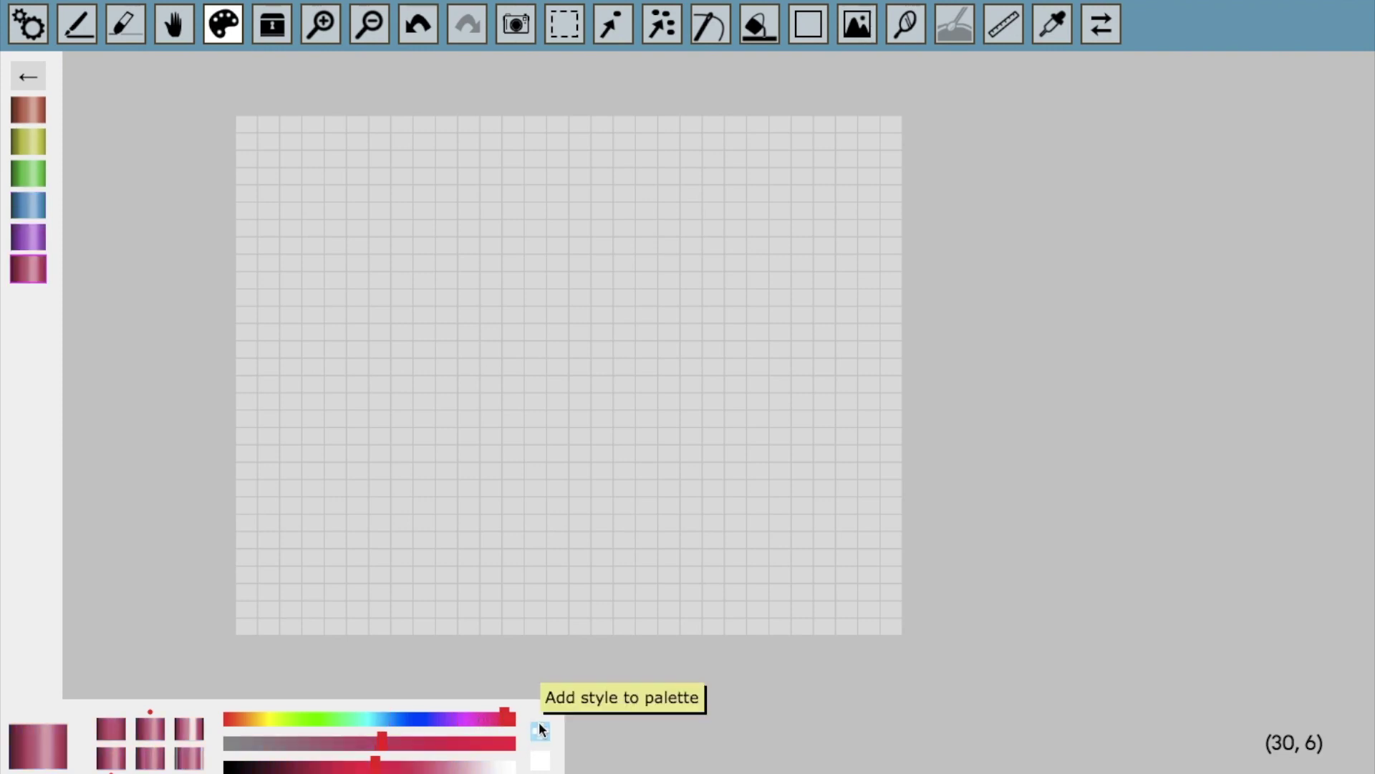
pyautogui.press('p')
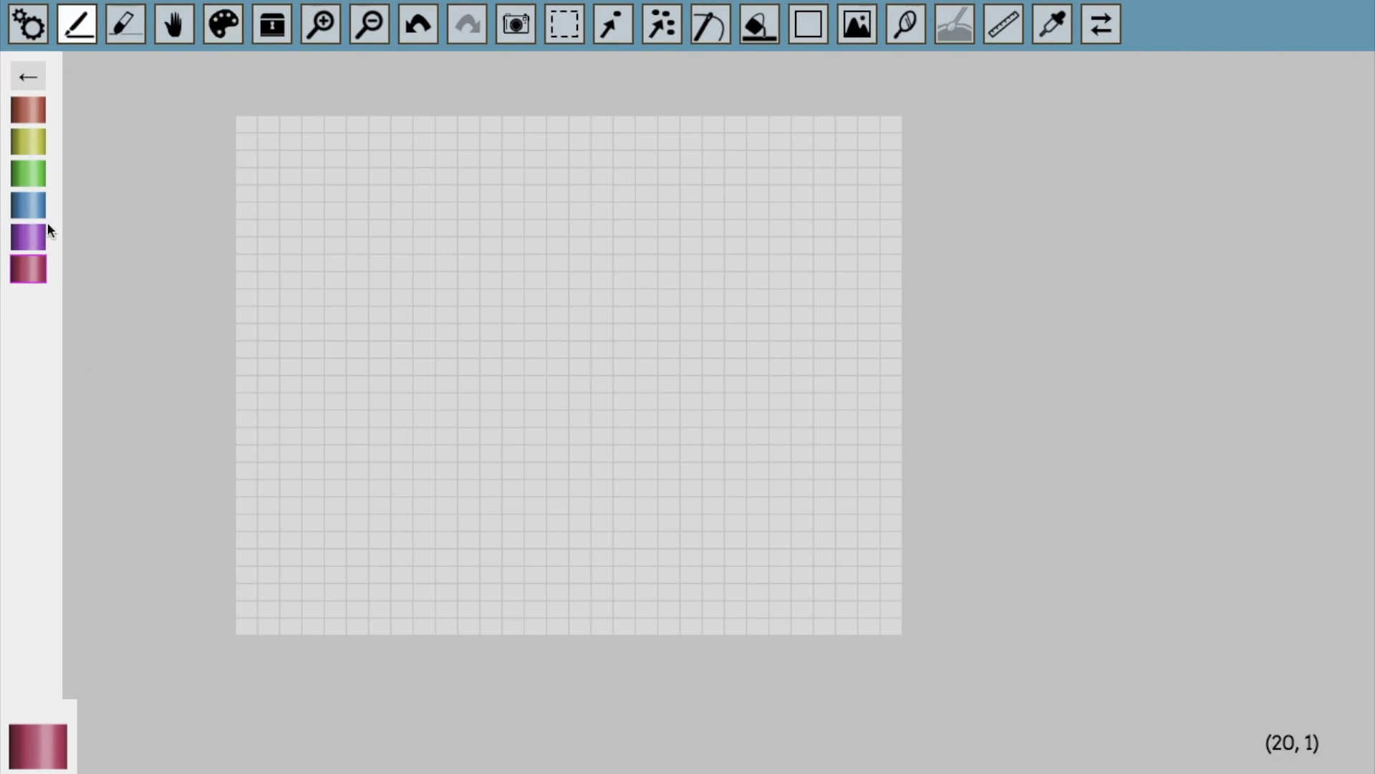
# - Tick the red-orange, yellow and red swatches, create a bead soup from them, and return to the canvas
pyautogui.doubleClick(29, 110)
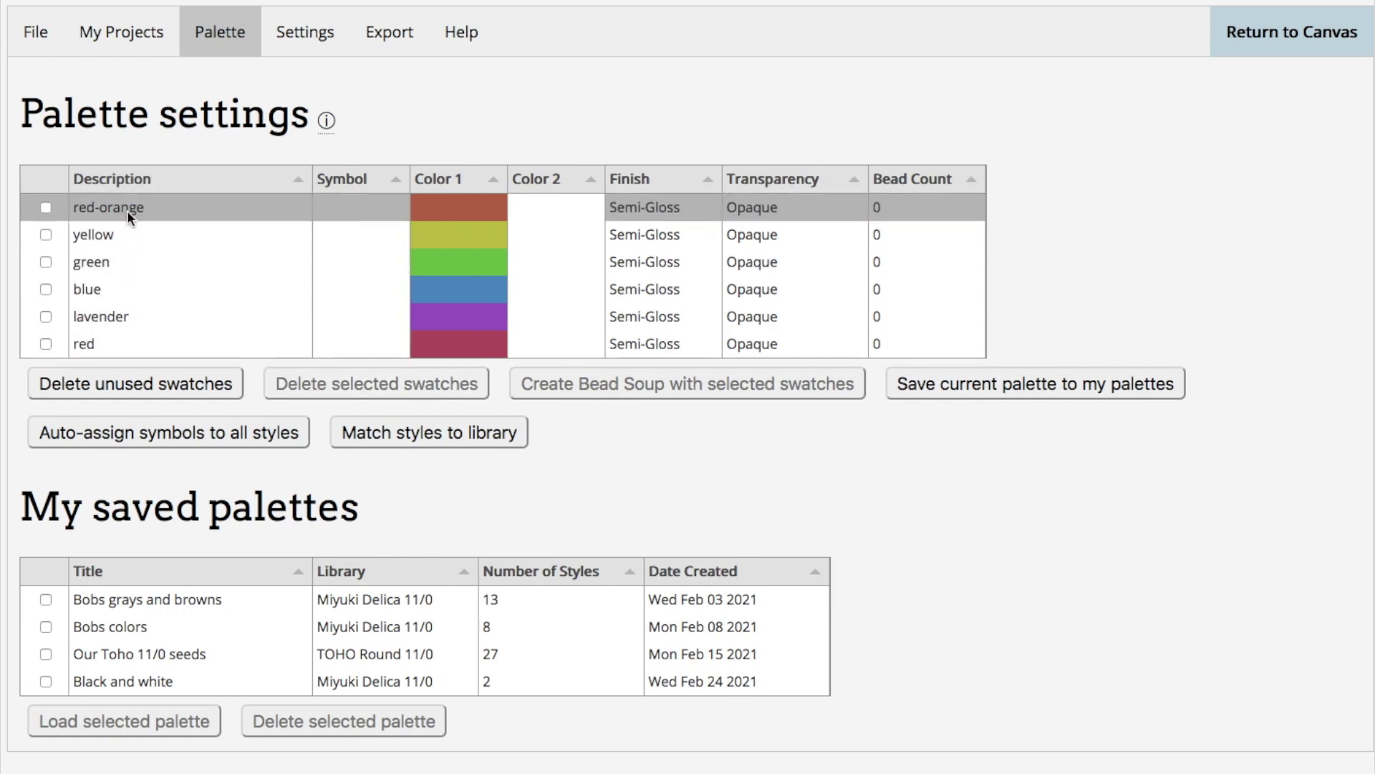
pyautogui.click(45, 208)
pyautogui.click(44, 234)
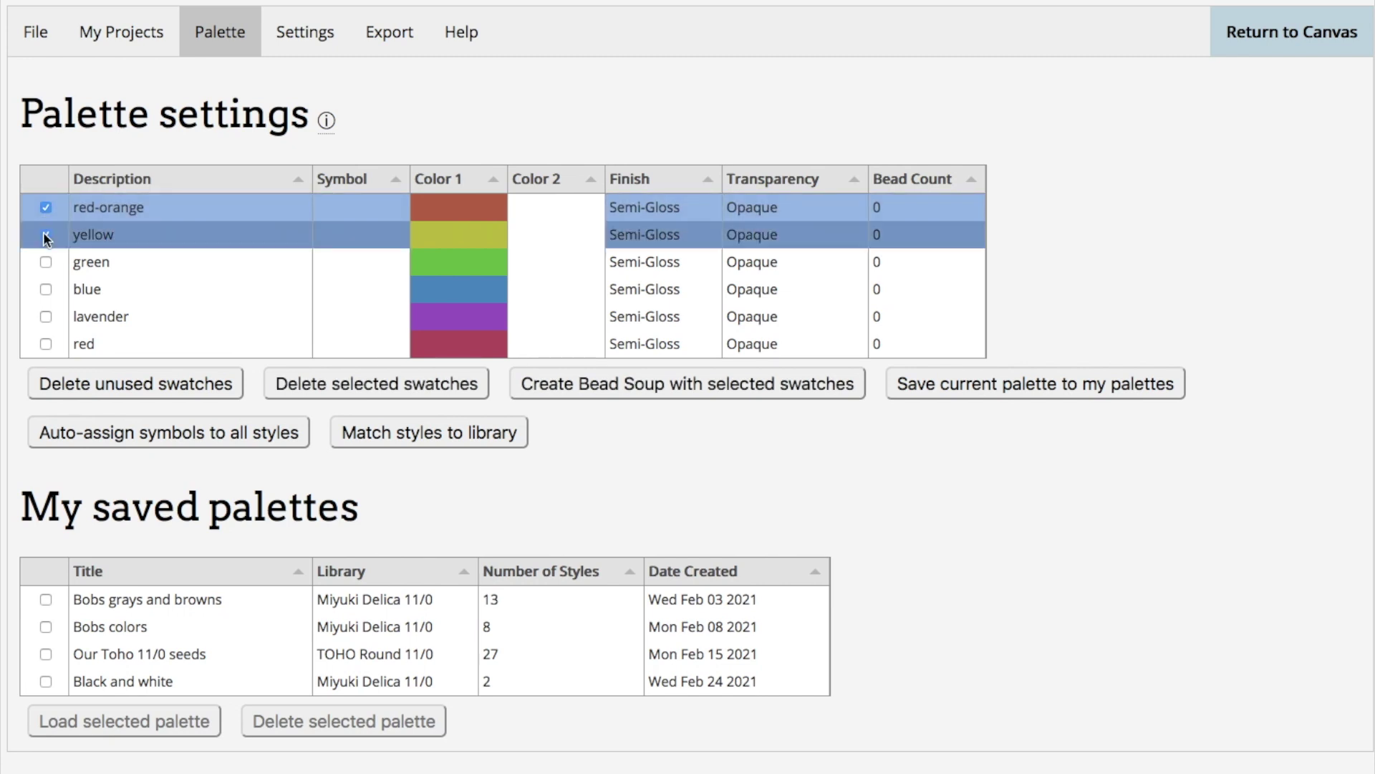
pyautogui.click(45, 344)
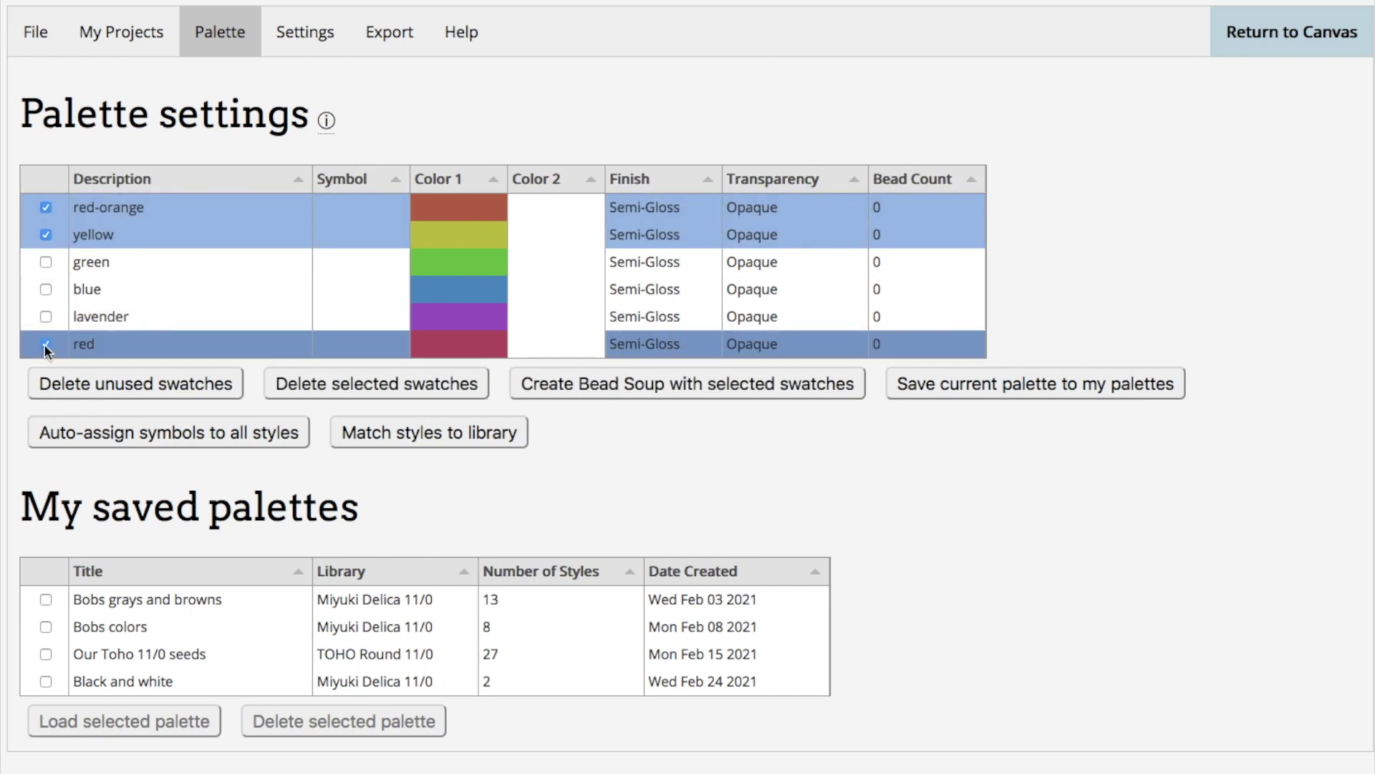
pyautogui.click(593, 387)
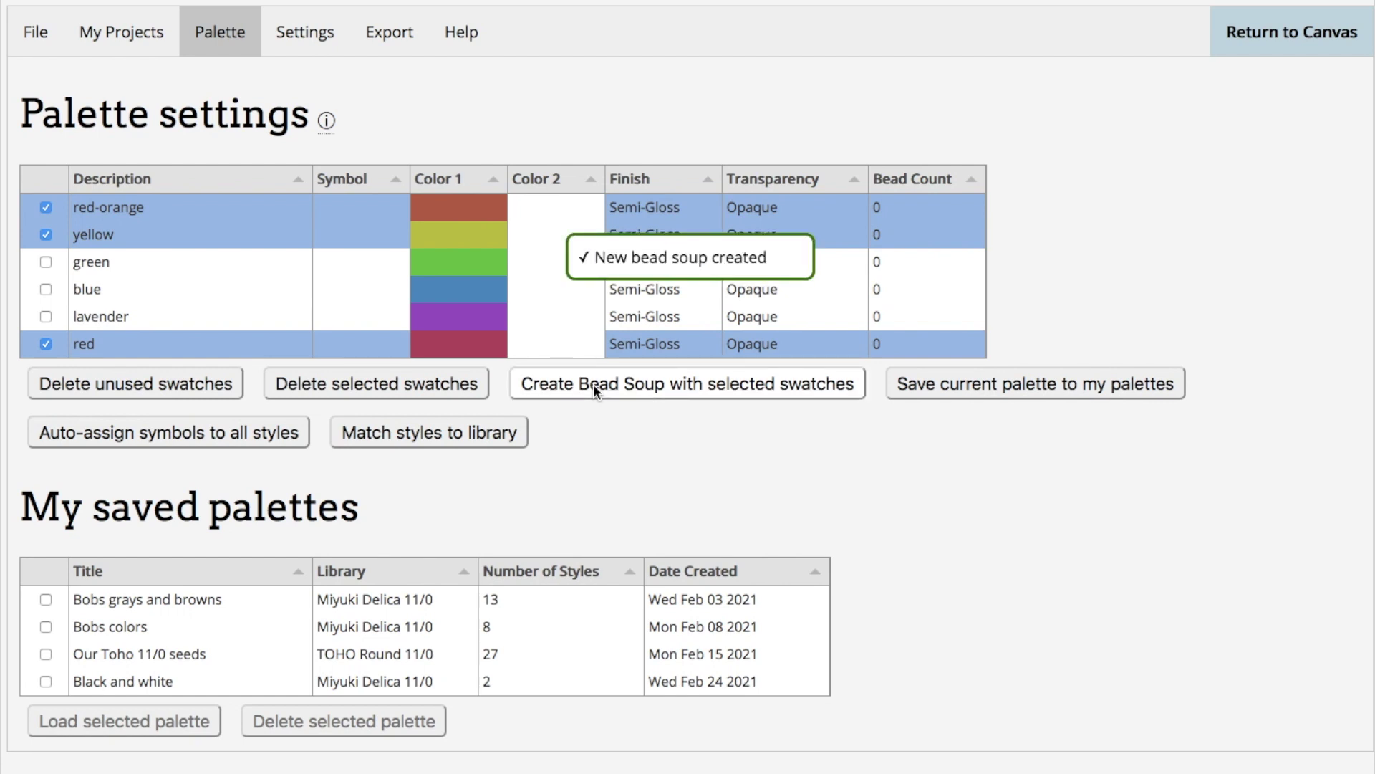
pyautogui.click(1249, 38)
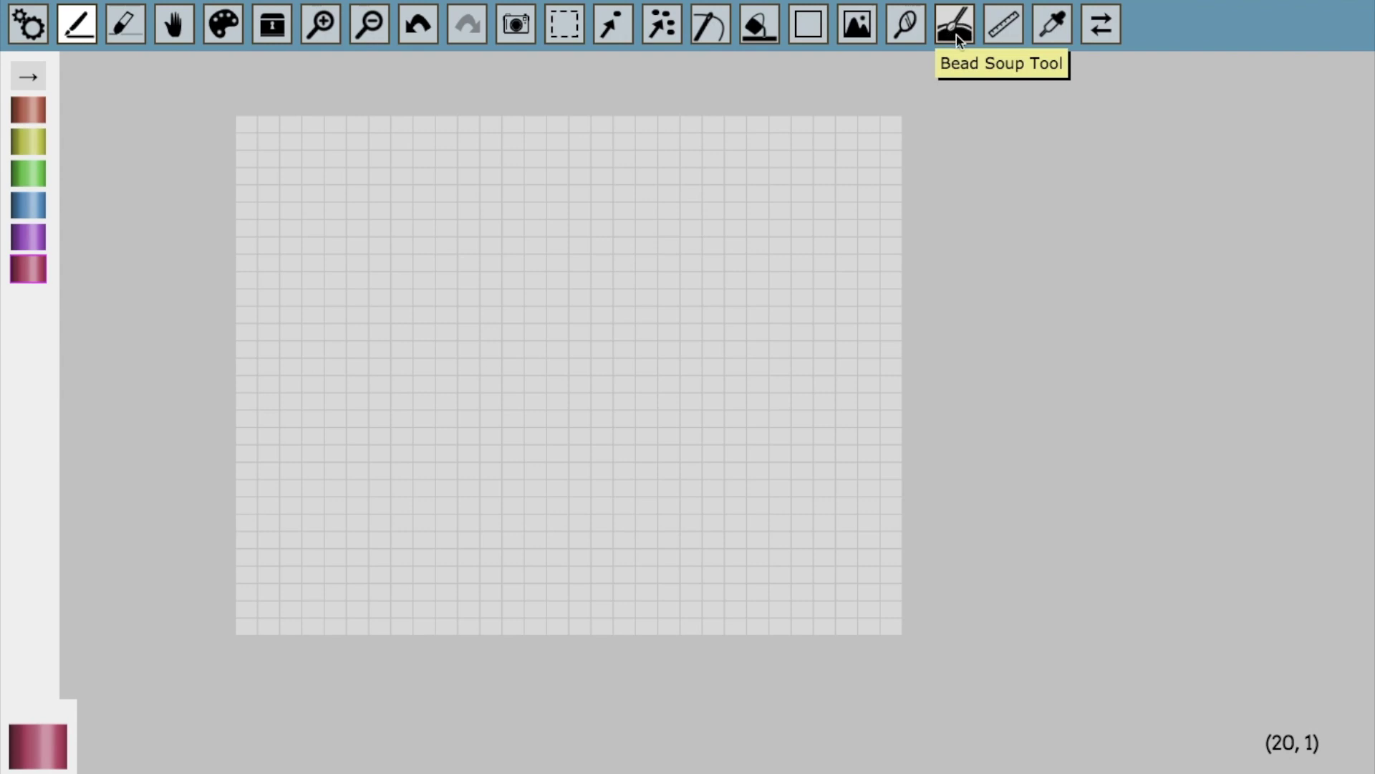
# - Paint a bead-soup squiggle at the top left and a bead-soup rectangle at the top right
pyautogui.click(958, 16)
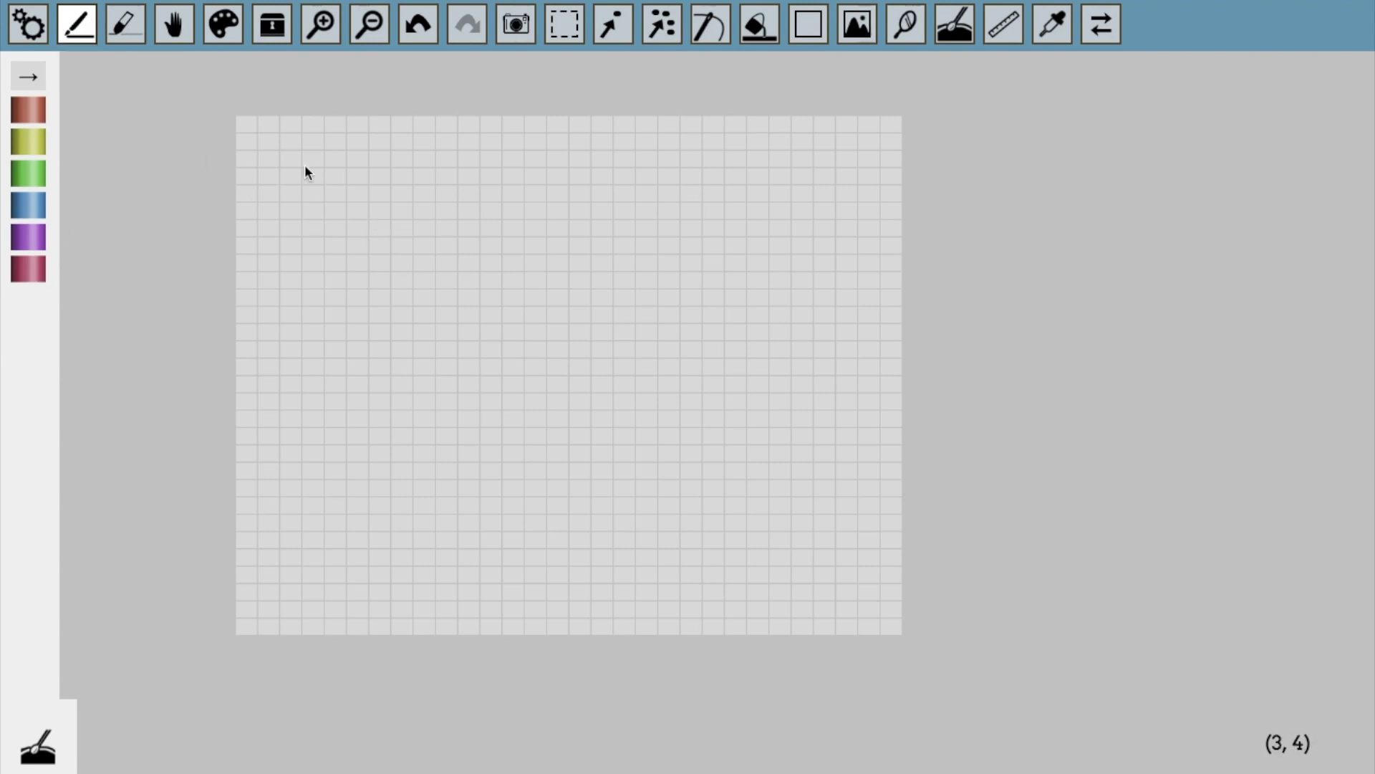
pyautogui.moveTo(303, 165)
pyautogui.mouseDown()
pyautogui.moveTo(388, 159)
pyautogui.moveTo(366, 232)
pyautogui.moveTo(320, 203)
pyautogui.moveTo(354, 258)
pyautogui.moveTo(310, 274)
pyautogui.moveTo(353, 259)
pyautogui.moveTo(409, 266)
pyautogui.moveTo(428, 213)
pyautogui.moveTo(414, 260)
pyautogui.moveTo(428, 302)
pyautogui.moveTo(359, 336)
pyautogui.moveTo(353, 297)
pyautogui.moveTo(386, 326)
pyautogui.moveTo(418, 328)
pyautogui.moveTo(450, 255)
pyautogui.moveTo(434, 236)
pyautogui.moveTo(382, 238)
pyautogui.moveTo(400, 192)
pyautogui.mouseUp()
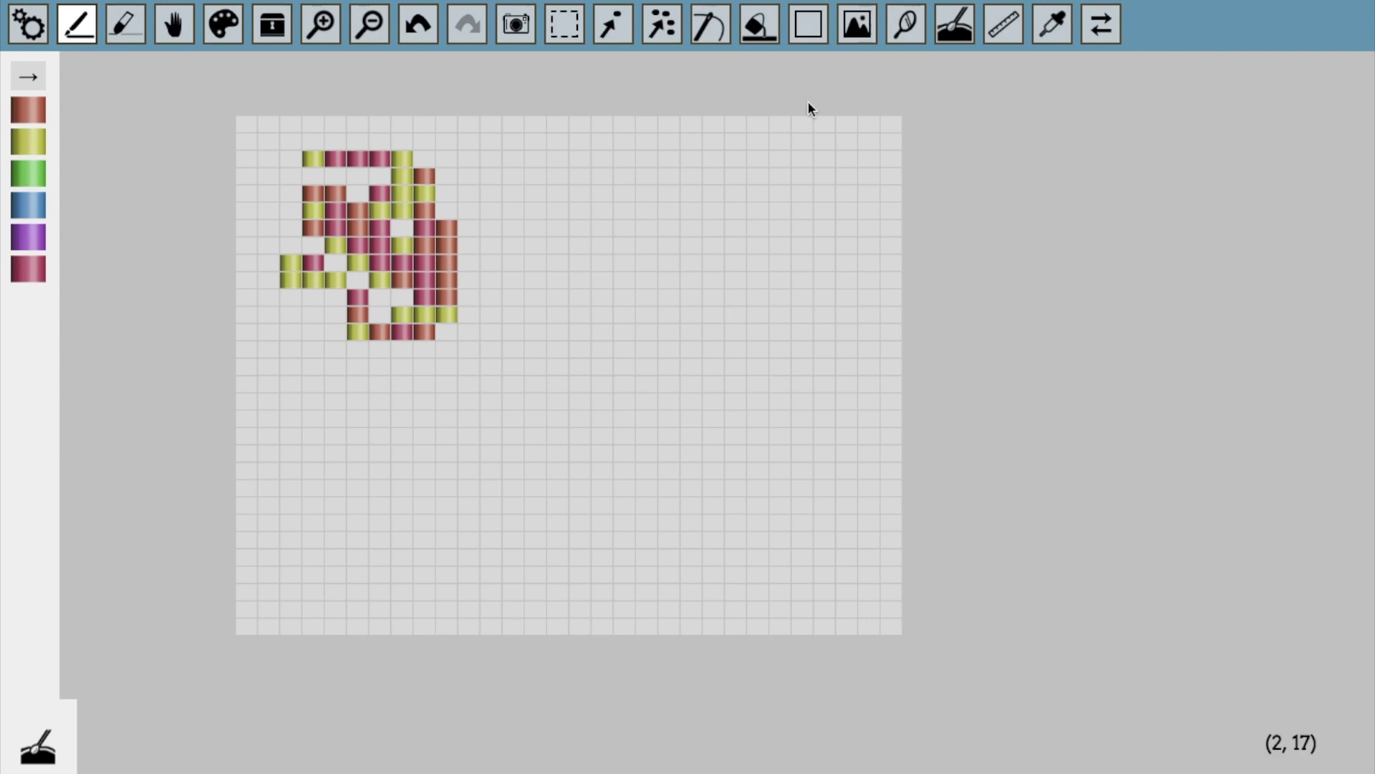
pyautogui.click(816, 37)
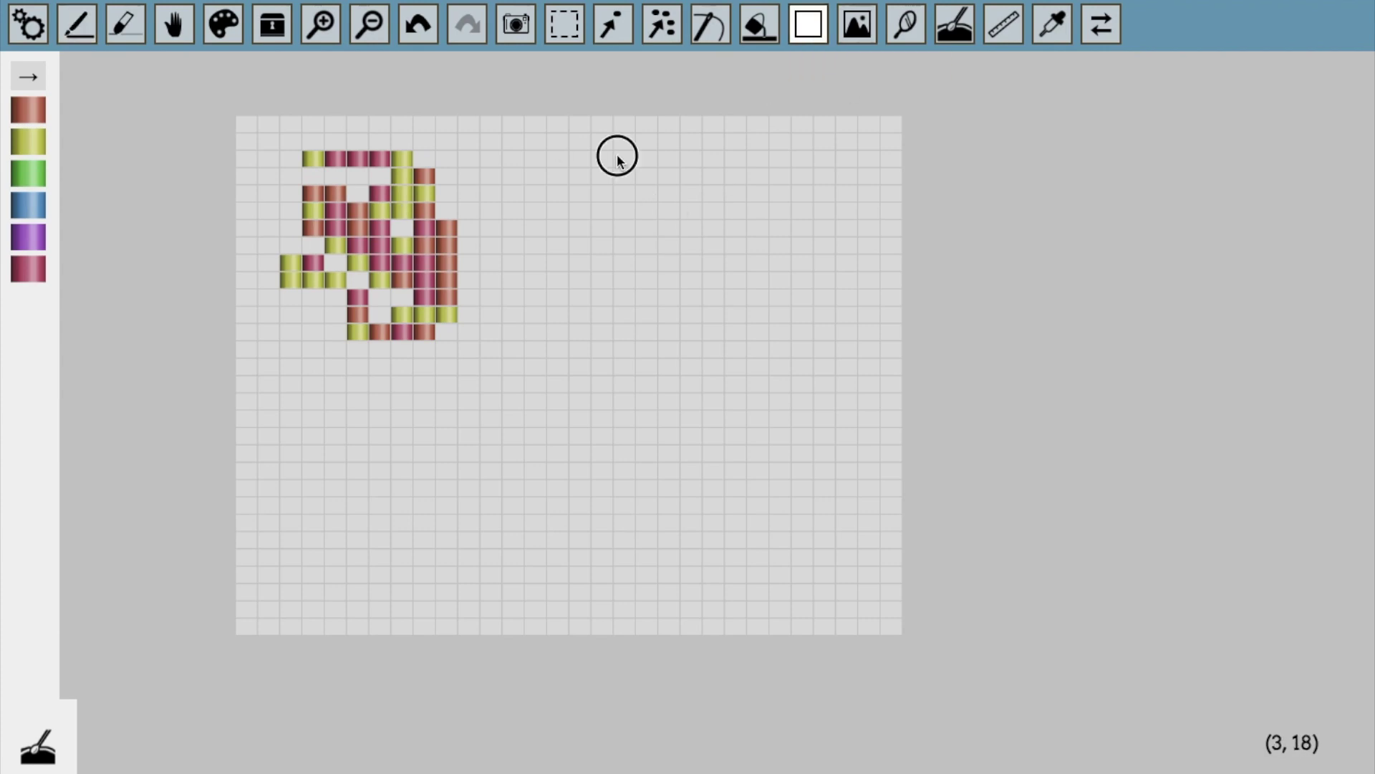
pyautogui.moveTo(618, 156)
pyautogui.mouseDown()
pyautogui.moveTo(880, 317)
pyautogui.moveTo(890, 364)
pyautogui.mouseUp()
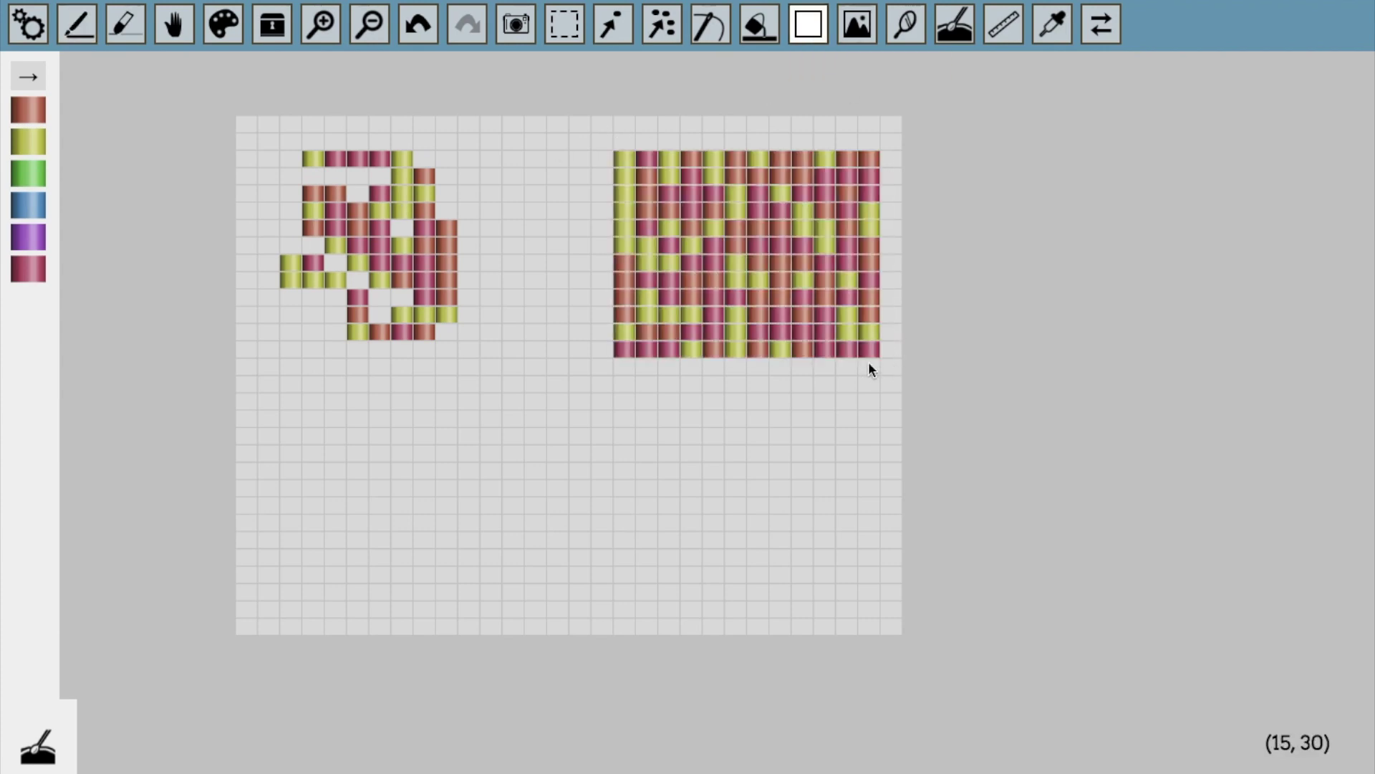
# - Draw a blue loop in the lower middle and flood-fill its interior with bead soup
pyautogui.click(27, 207)
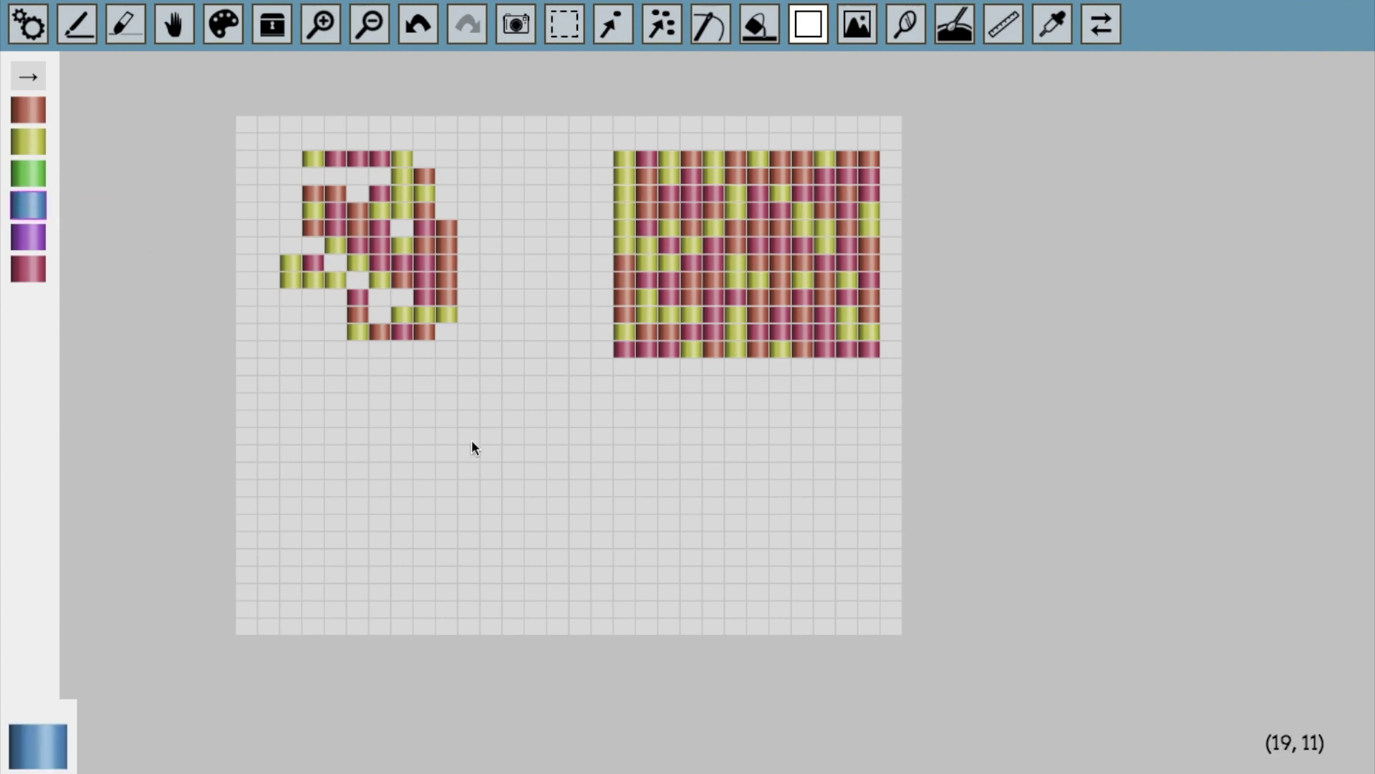
pyautogui.click(77, 24)
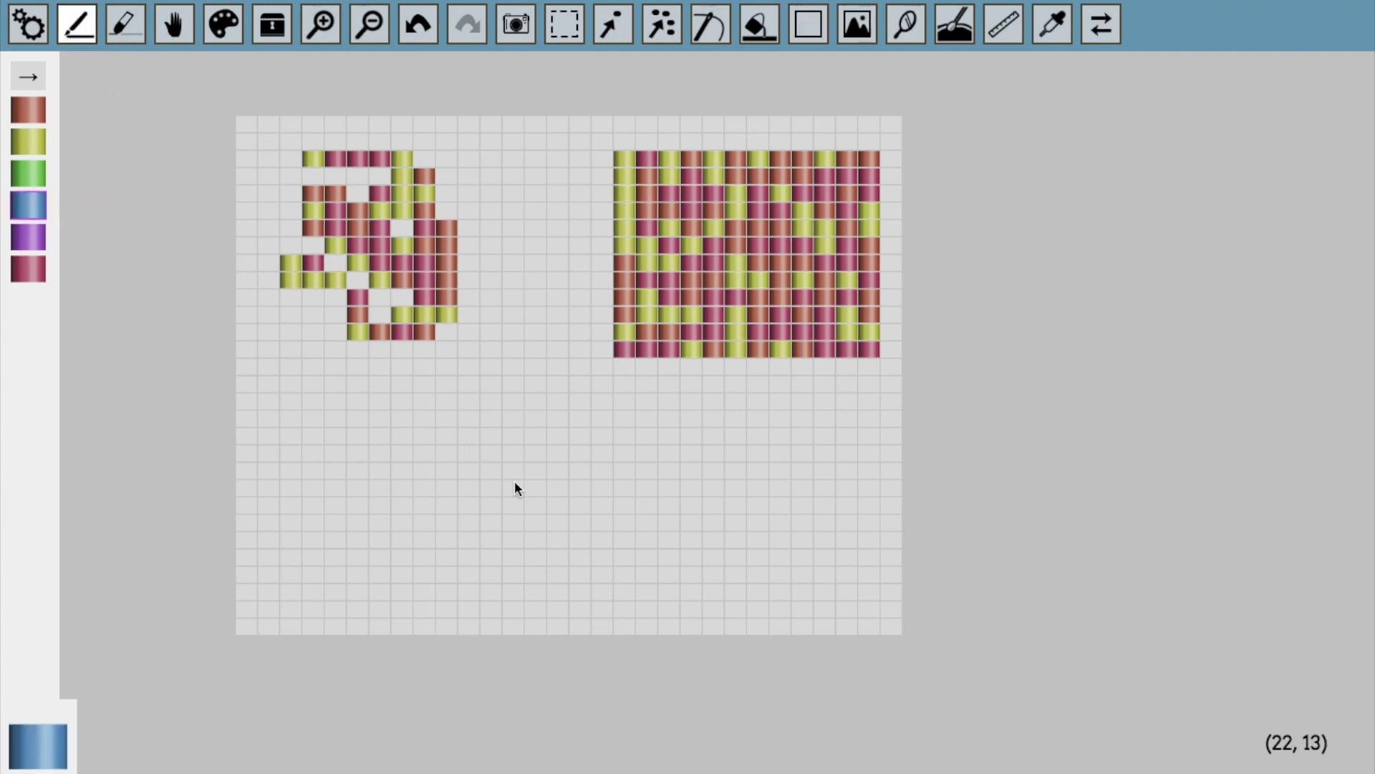
pyautogui.moveTo(582, 401)
pyautogui.mouseDown()
pyautogui.moveTo(483, 387)
pyautogui.moveTo(402, 459)
pyautogui.moveTo(416, 542)
pyautogui.moveTo(513, 558)
pyautogui.moveTo(575, 523)
pyautogui.moveTo(586, 411)
pyautogui.mouseUp()
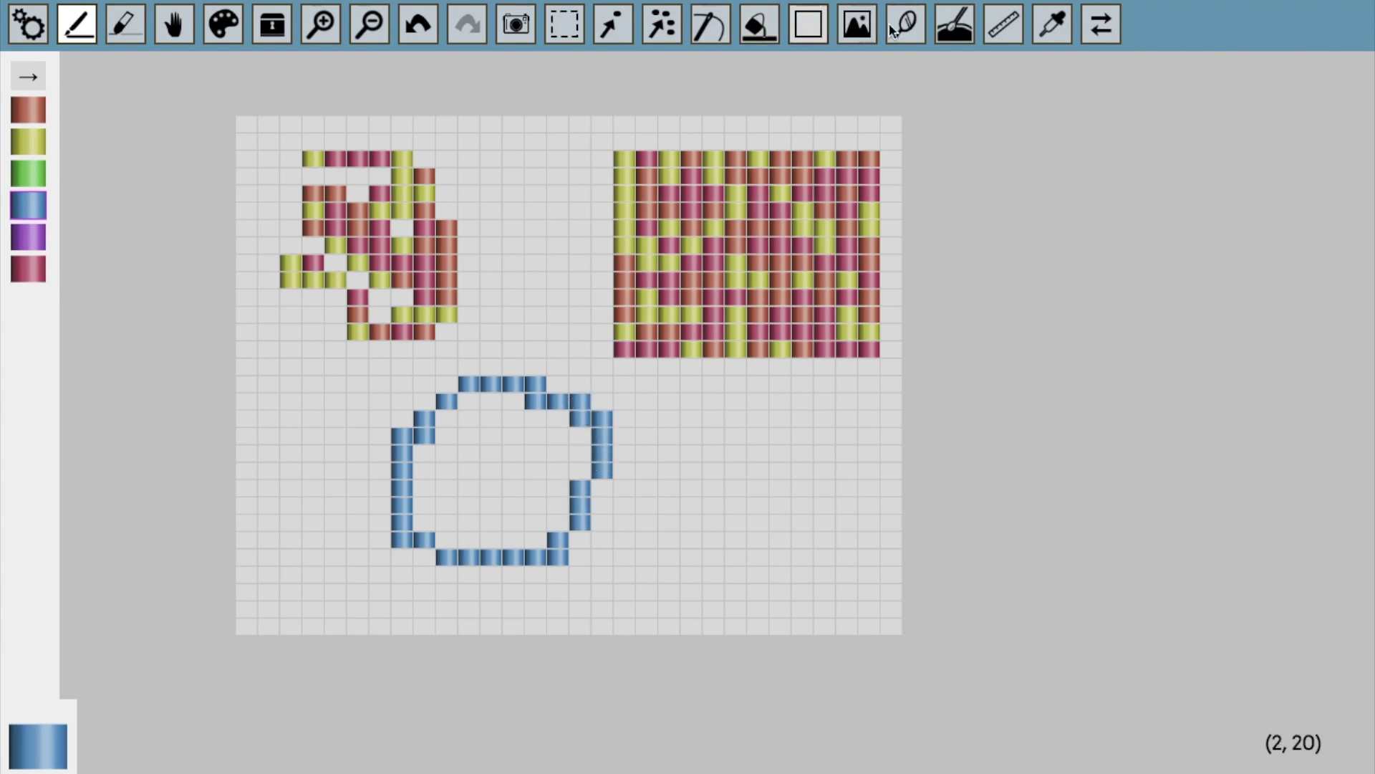
pyautogui.click(962, 30)
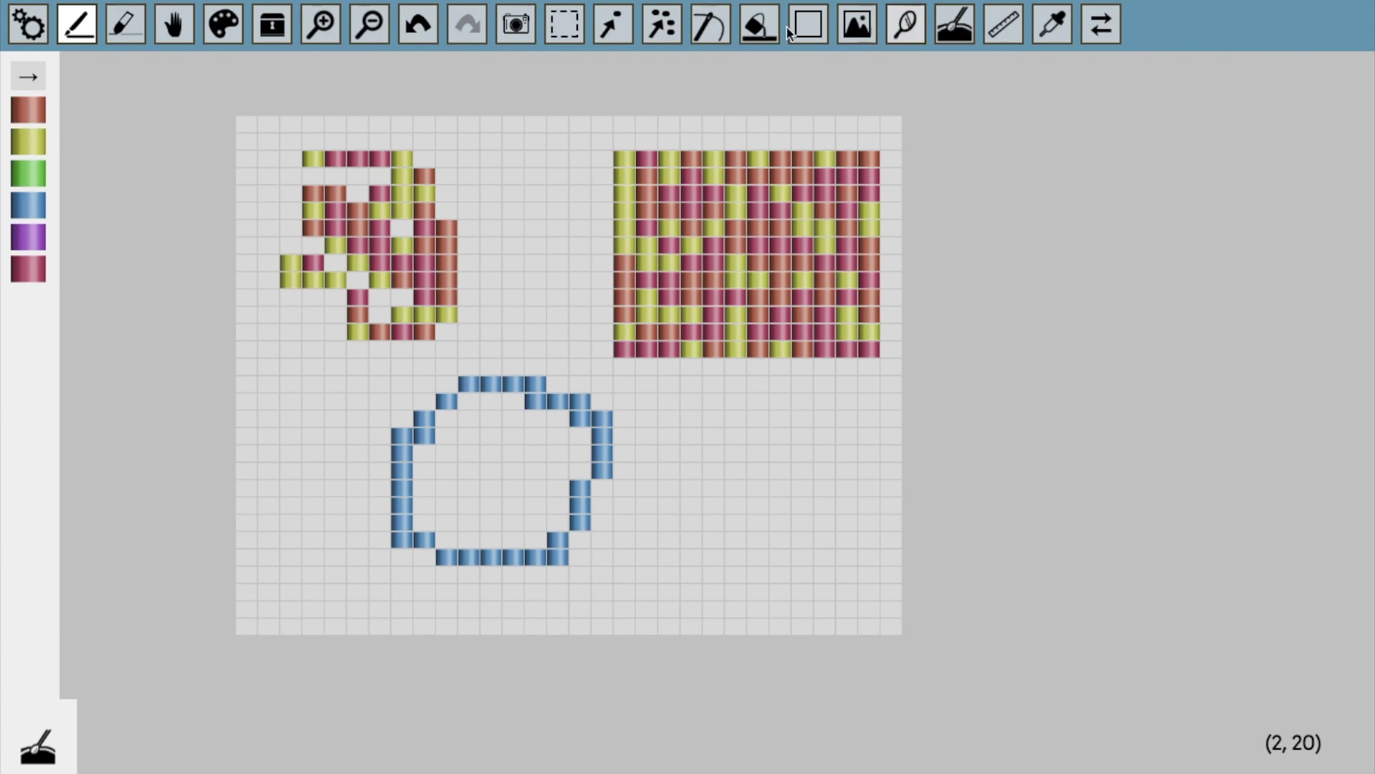
pyautogui.click(760, 25)
pyautogui.click(470, 421)
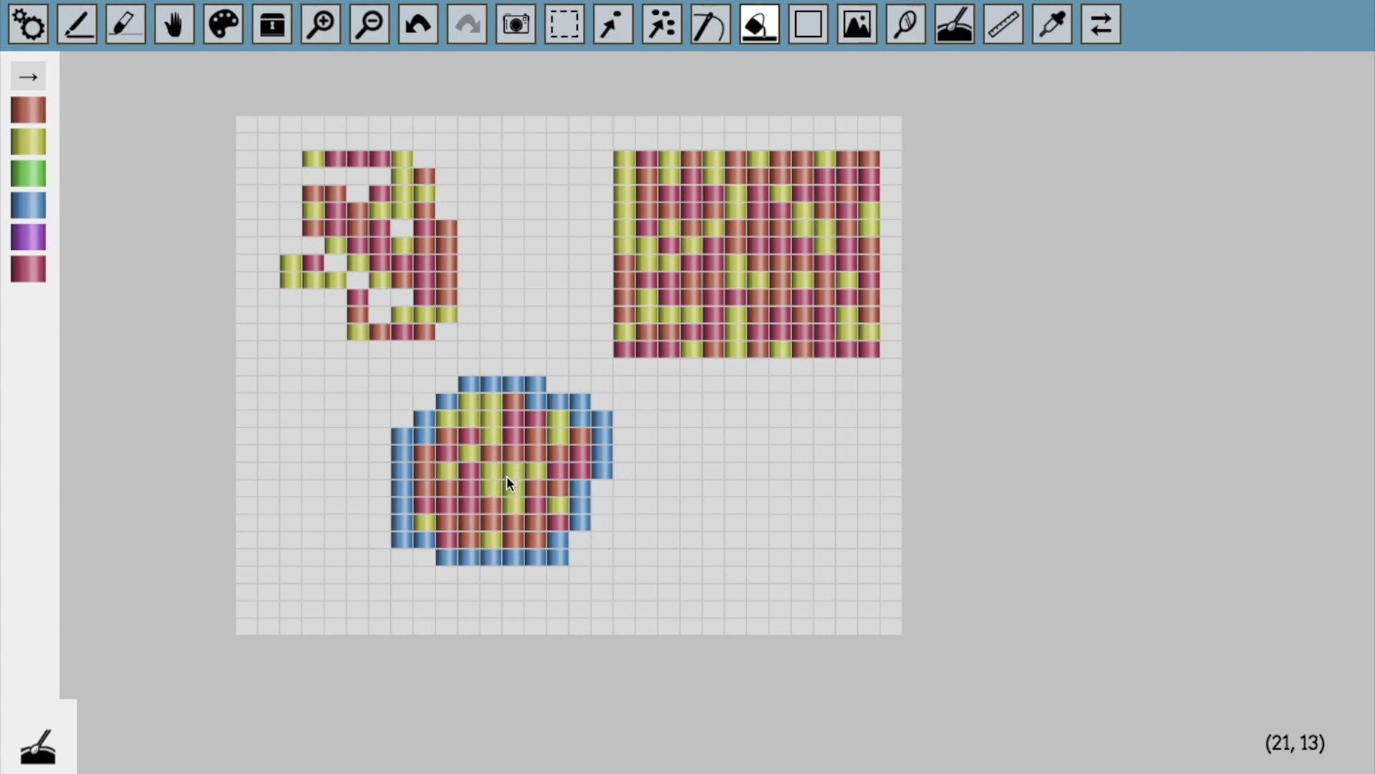
# - Create a bead soup from the green and blue swatches and return to the canvas
pyautogui.click(36, 32)
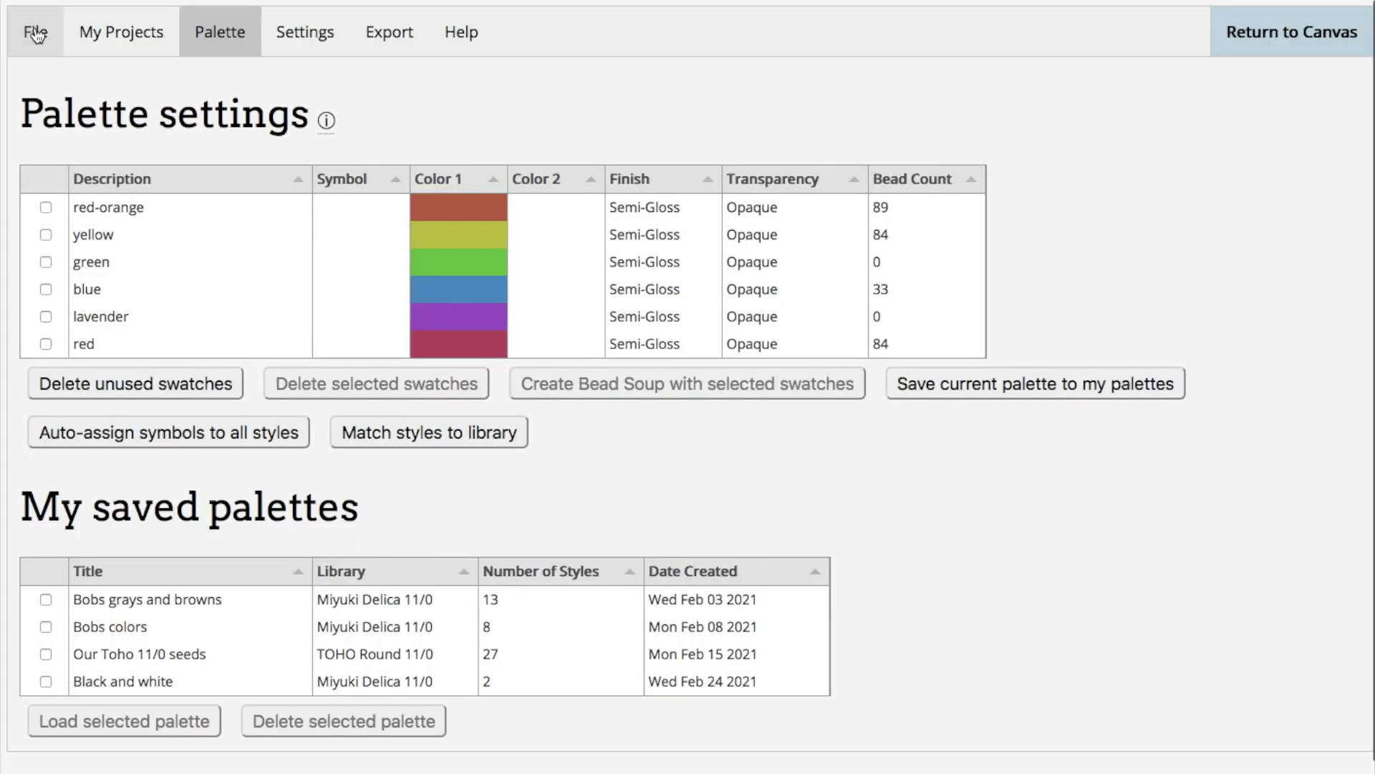
pyautogui.click(43, 288)
pyautogui.click(44, 263)
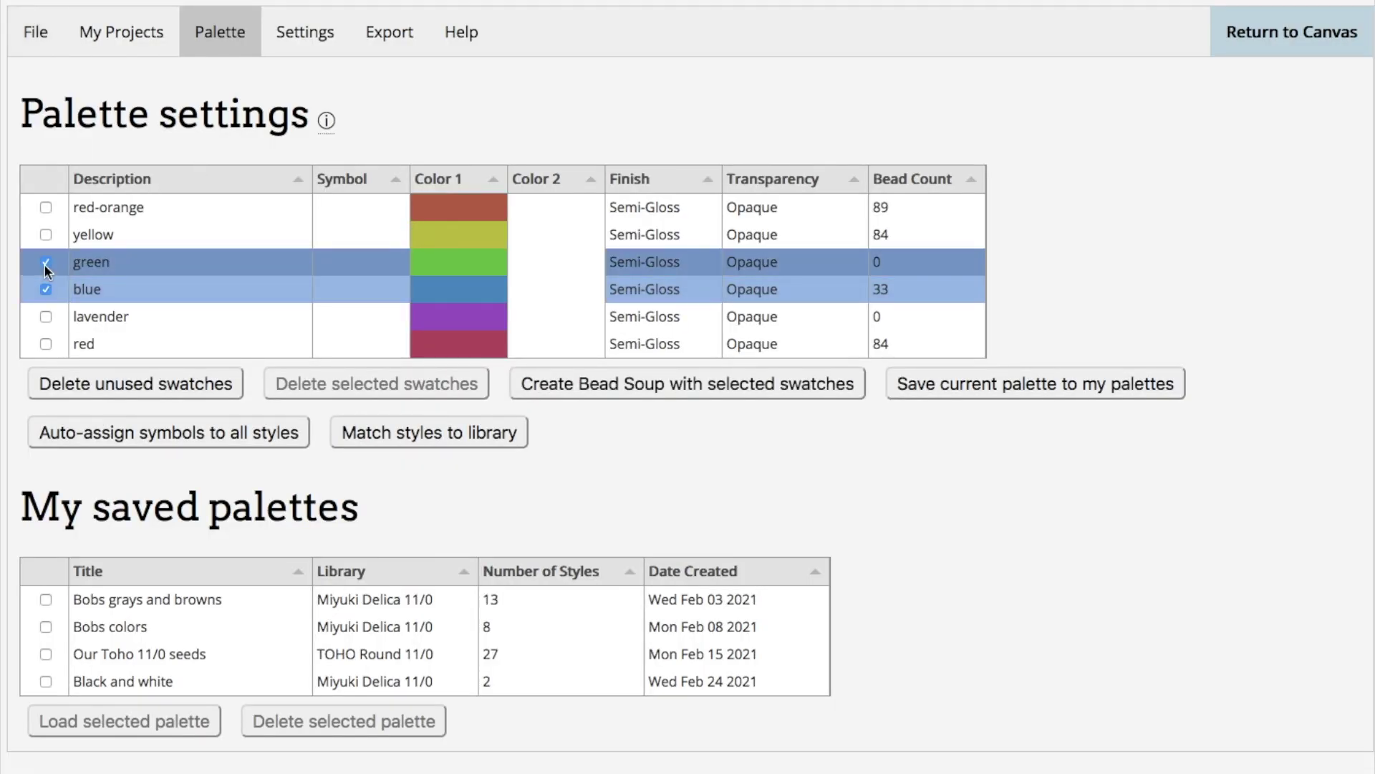
pyautogui.click(552, 385)
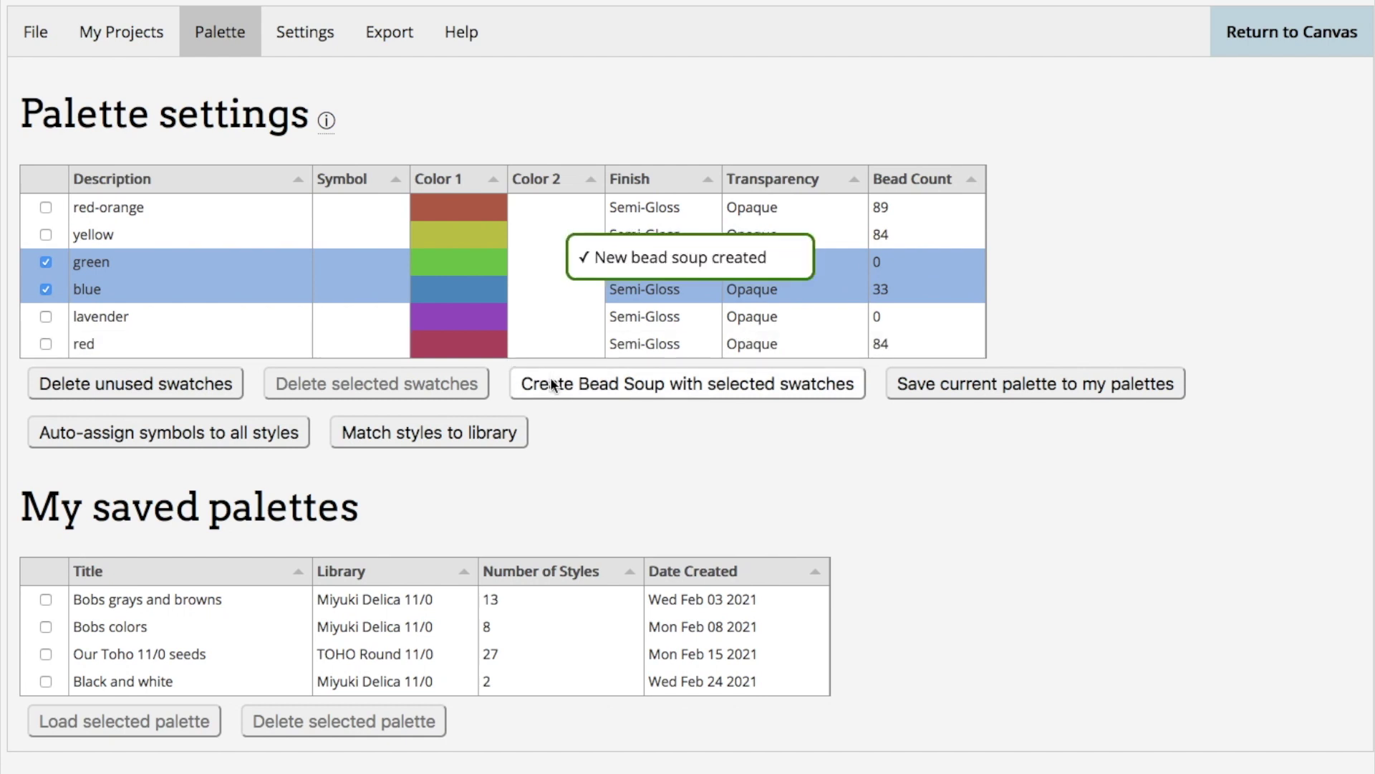
pyautogui.click(1265, 40)
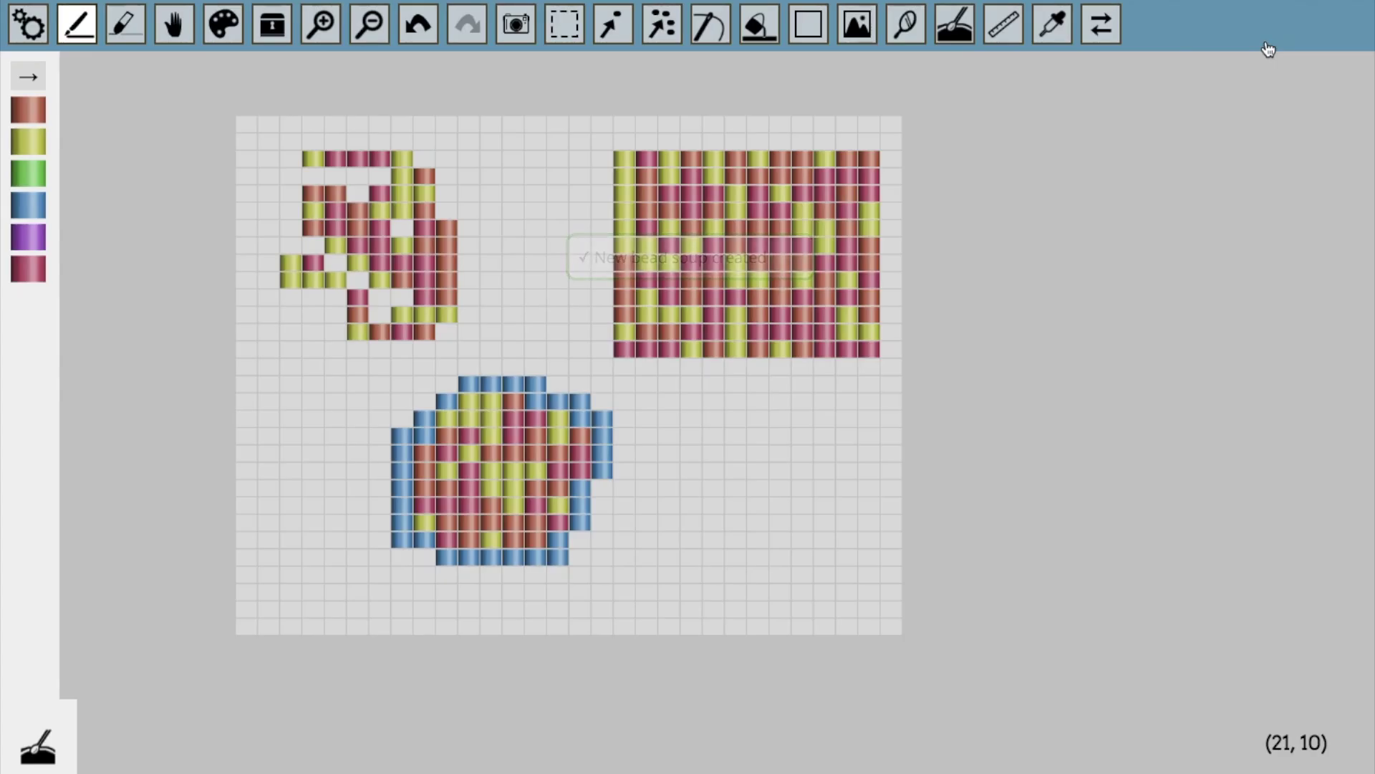
# - Paint a green-and-blue bead-soup shape at the lower right, then auto-assign palette symbols A–E
pyautogui.click(964, 29)
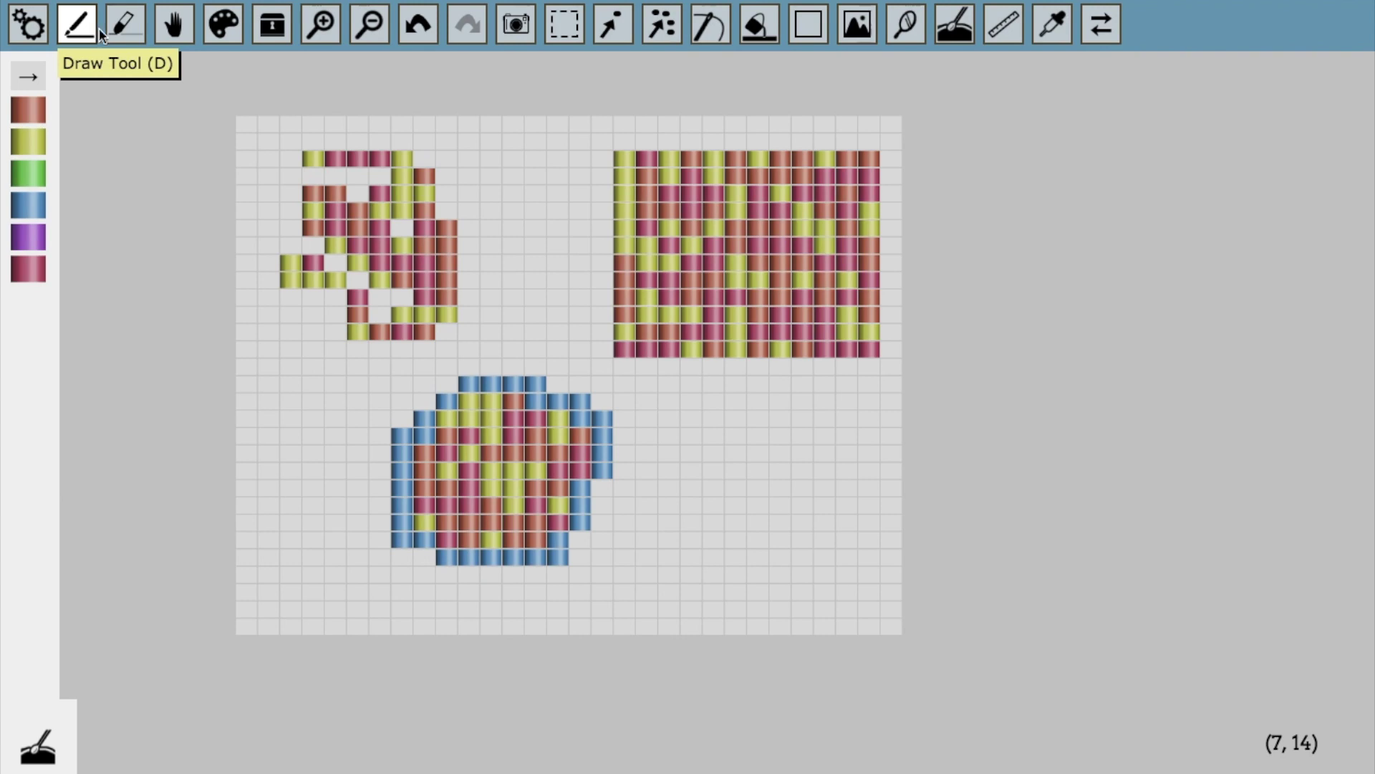
pyautogui.moveTo(720, 435)
pyautogui.mouseDown()
pyautogui.moveTo(773, 432)
pyautogui.moveTo(696, 493)
pyautogui.moveTo(751, 448)
pyautogui.moveTo(714, 459)
pyautogui.moveTo(758, 508)
pyautogui.moveTo(783, 483)
pyautogui.moveTo(800, 540)
pyautogui.moveTo(747, 528)
pyautogui.moveTo(767, 538)
pyautogui.moveTo(715, 497)
pyautogui.mouseUp()
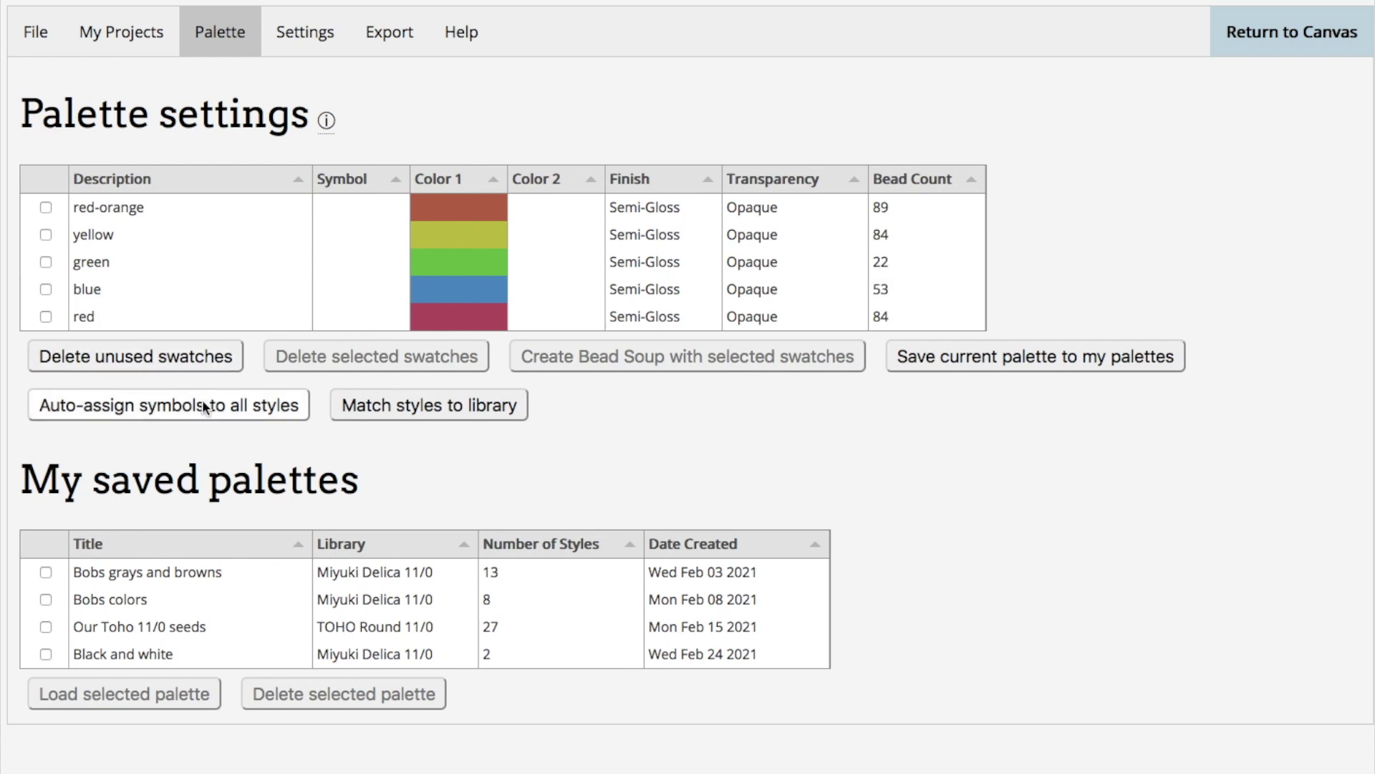
pyautogui.click(204, 404)
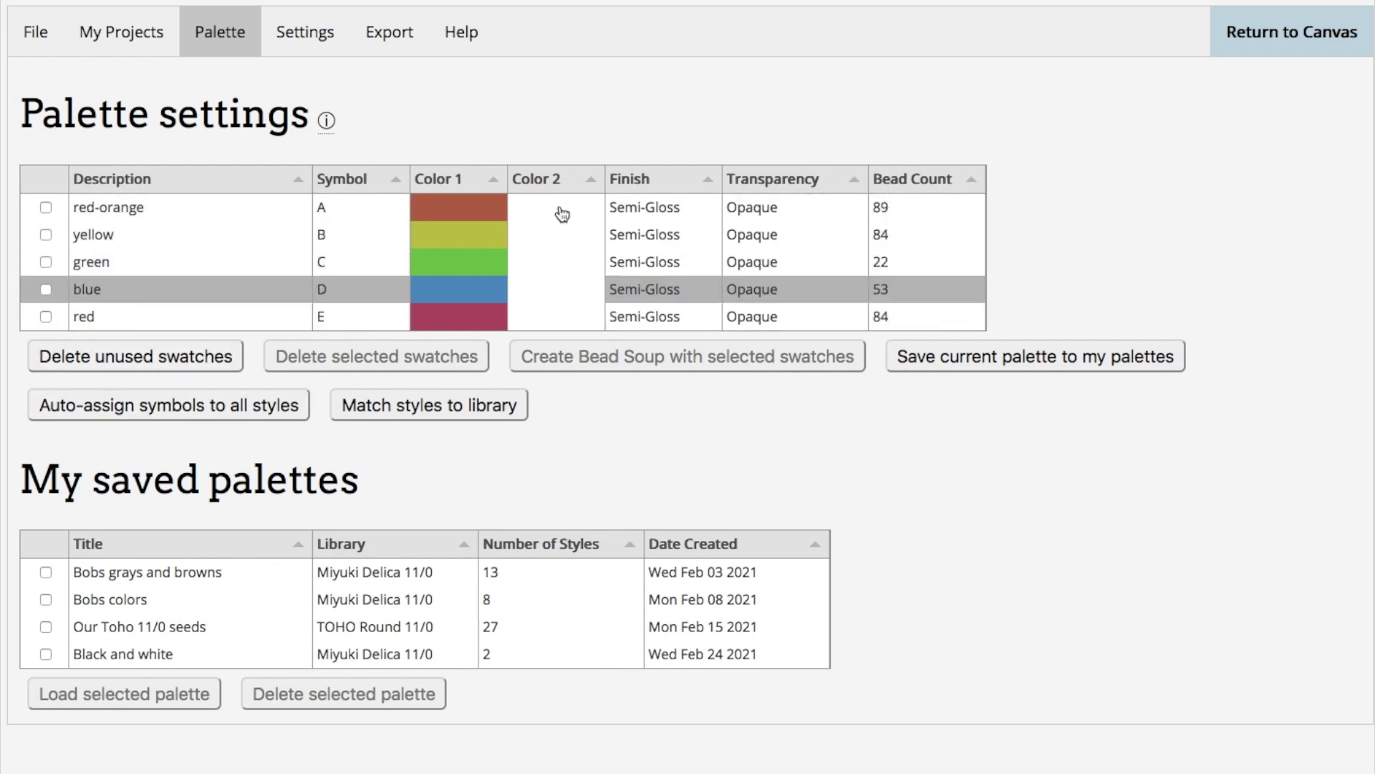
# - Move the yellow swatch to the end of the palette and check the order in palette settings
pyautogui.click(1300, 40)
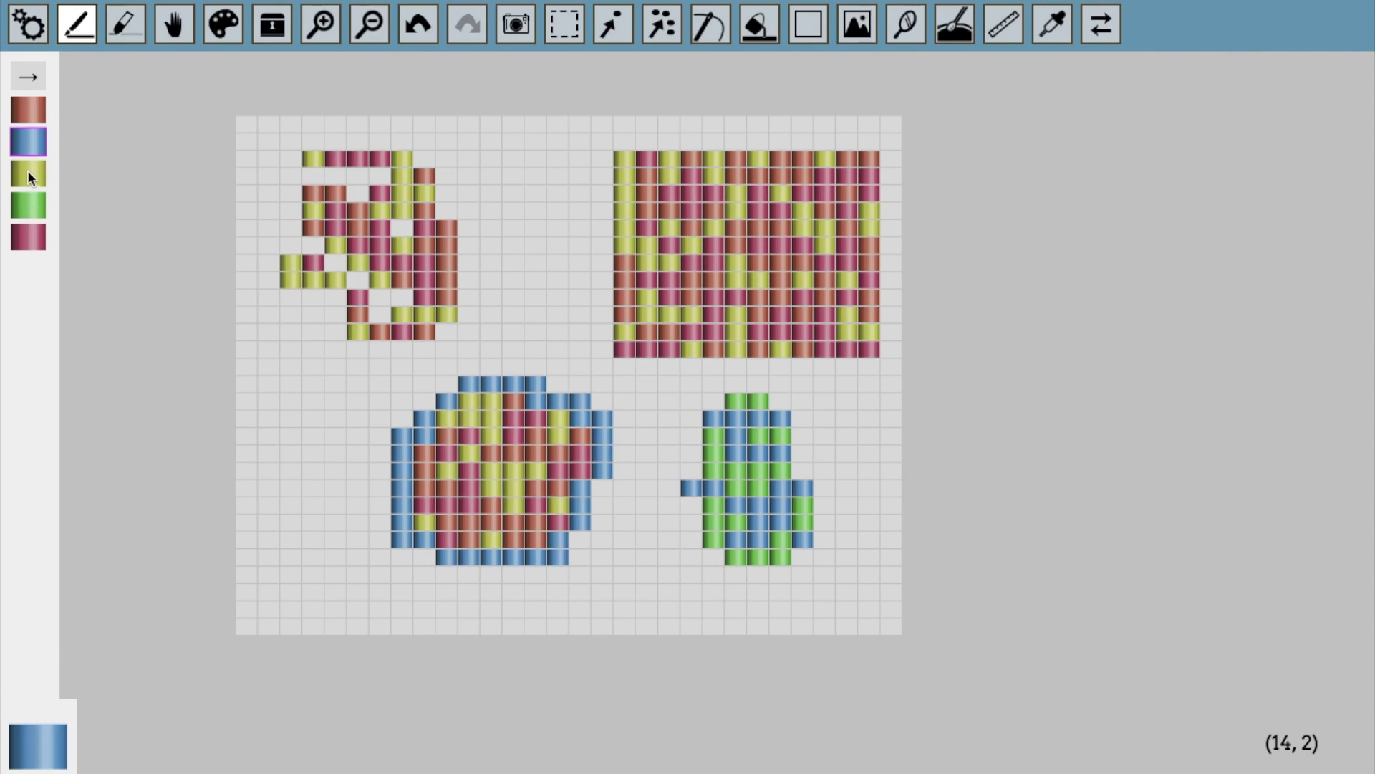
pyautogui.moveTo(27, 172); pyautogui.dragTo(27, 238)
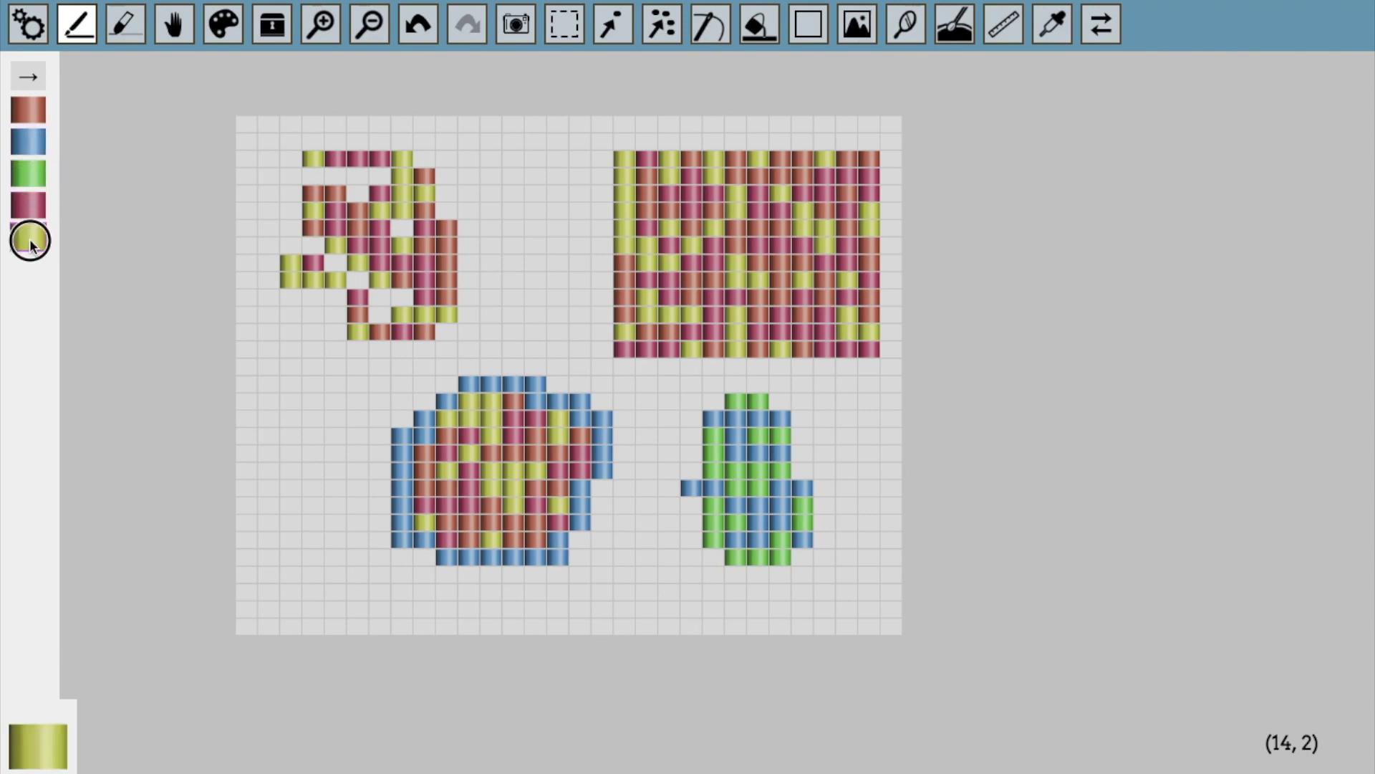
pyautogui.click(34, 31)
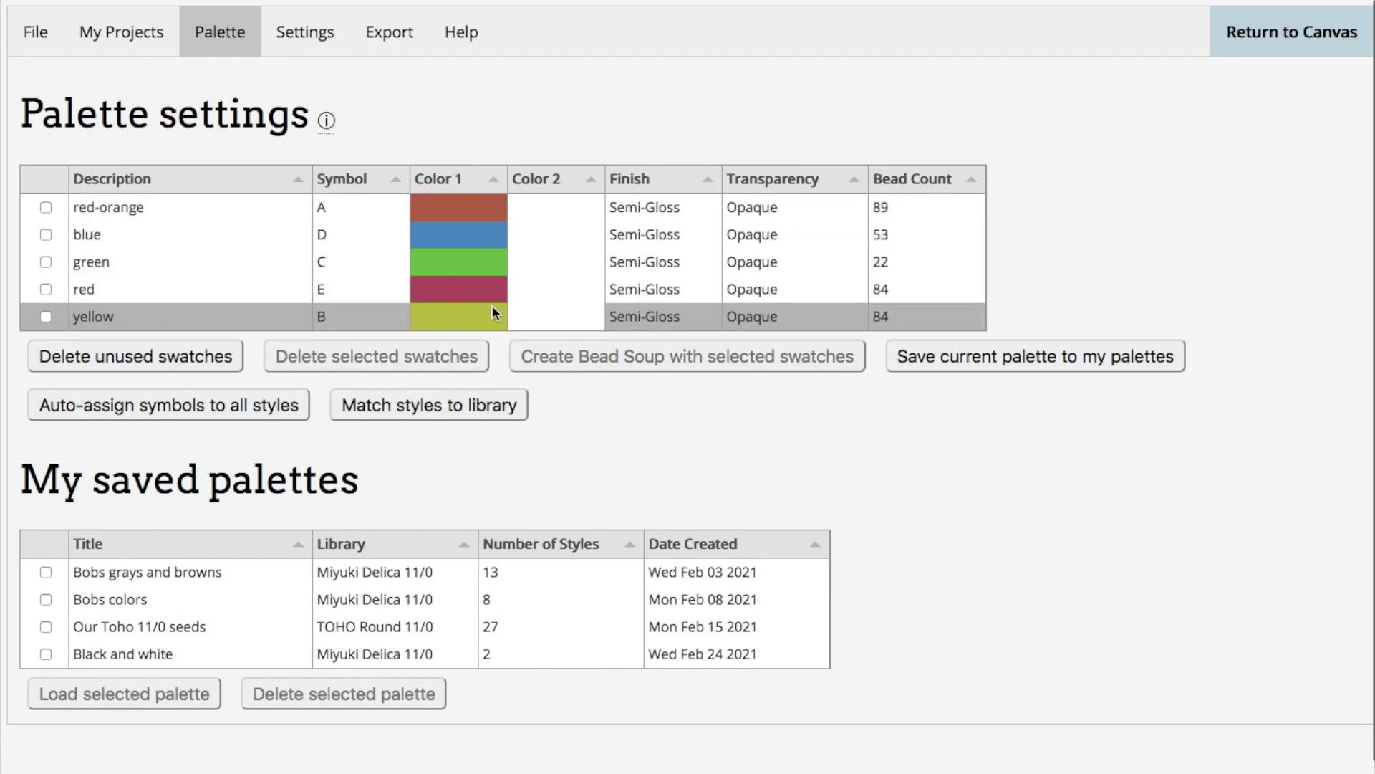
pyautogui.click(1235, 37)
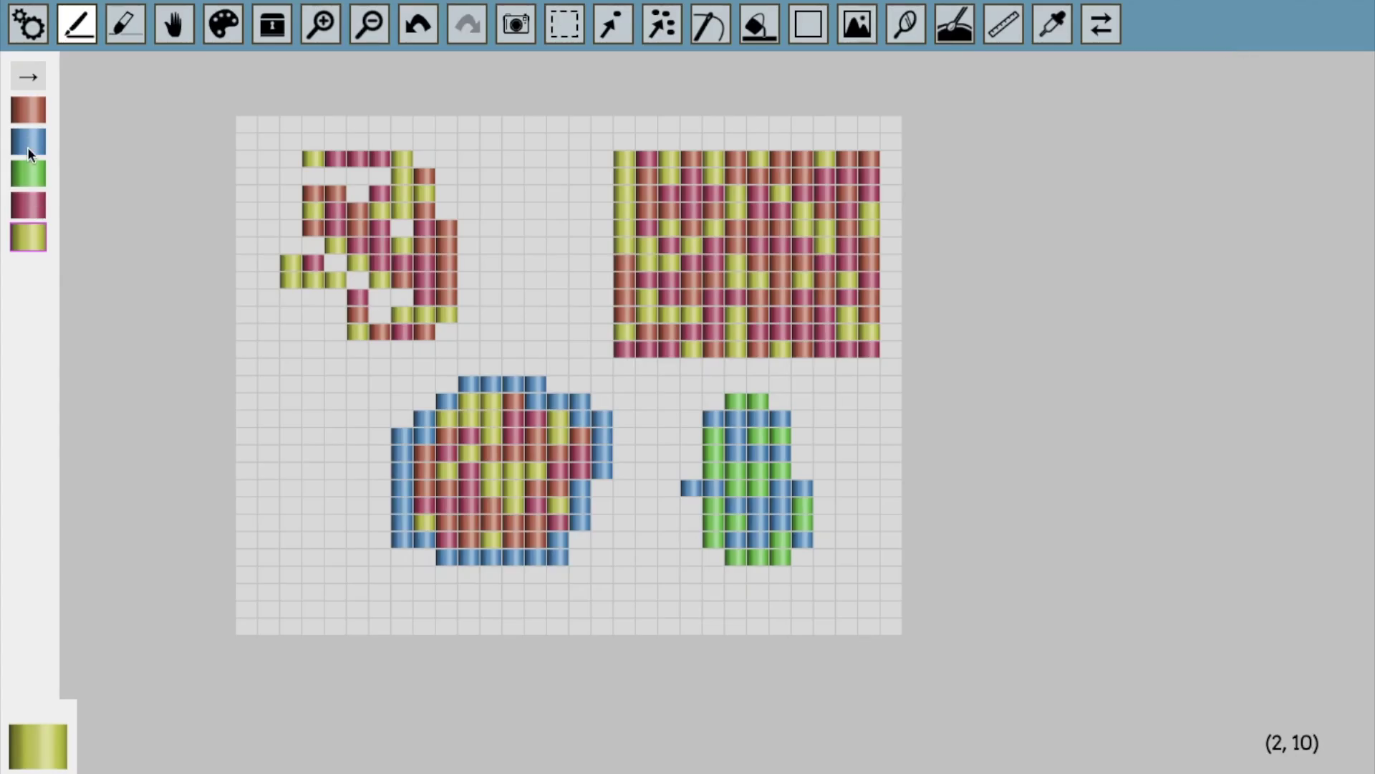
# - Recheck the palette order, then move yellow back above green into third place
pyautogui.click(39, 36)
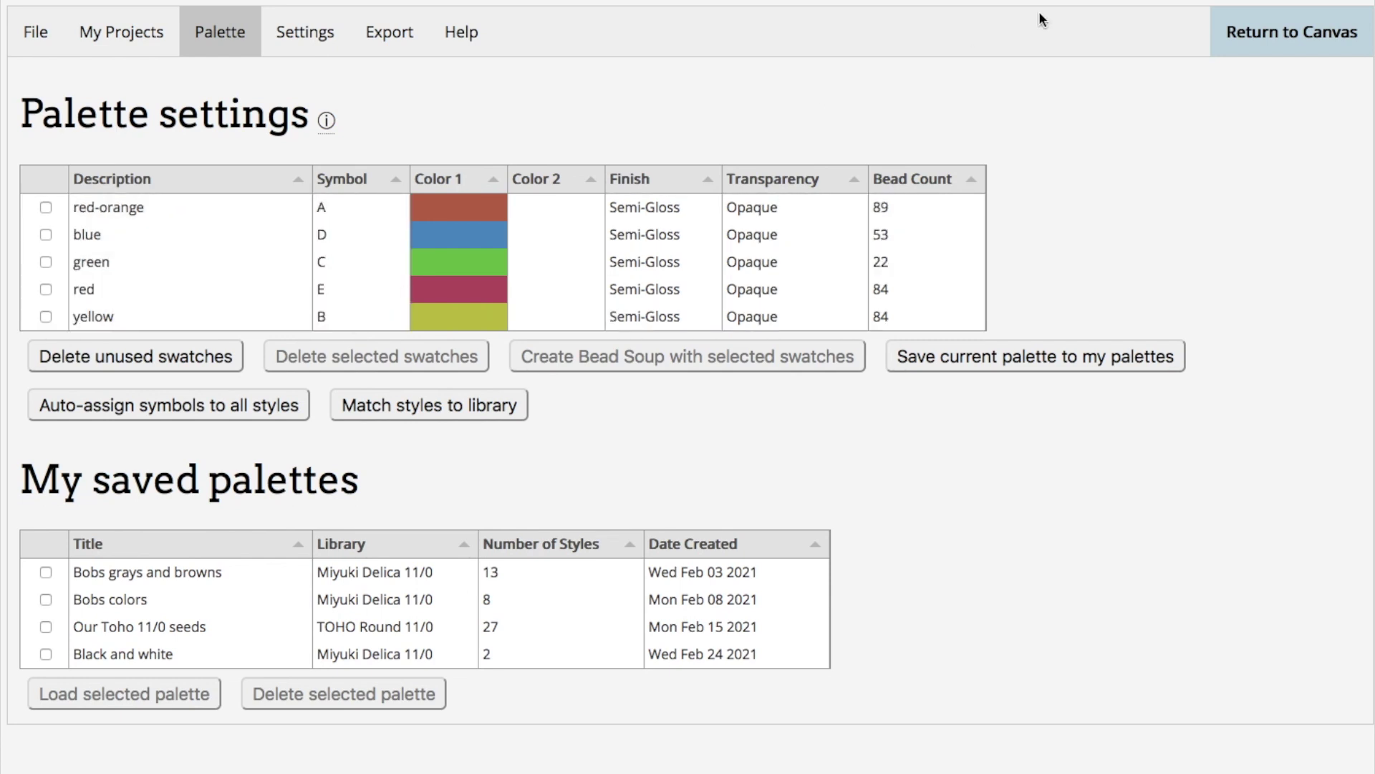
pyautogui.click(1292, 32)
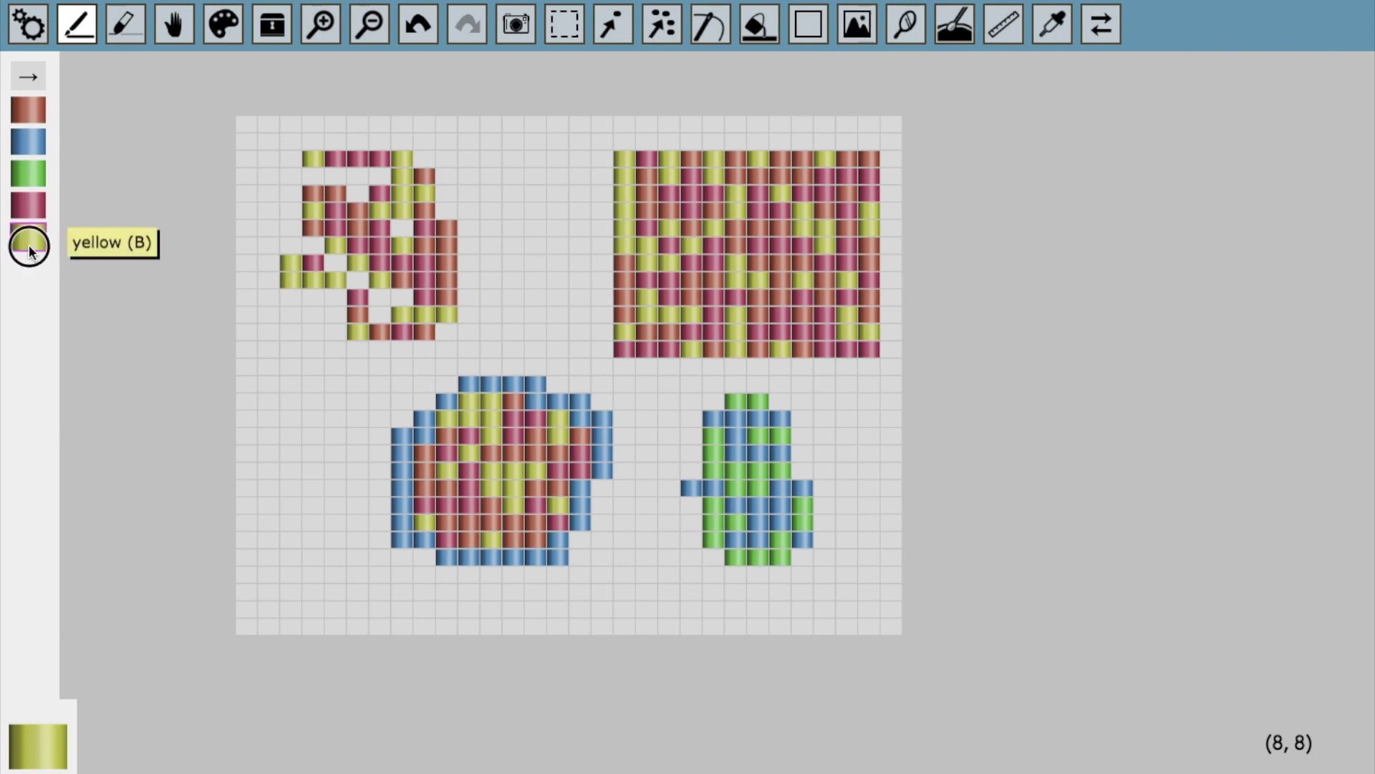
pyautogui.moveTo(28, 244); pyautogui.dragTo(29, 195)
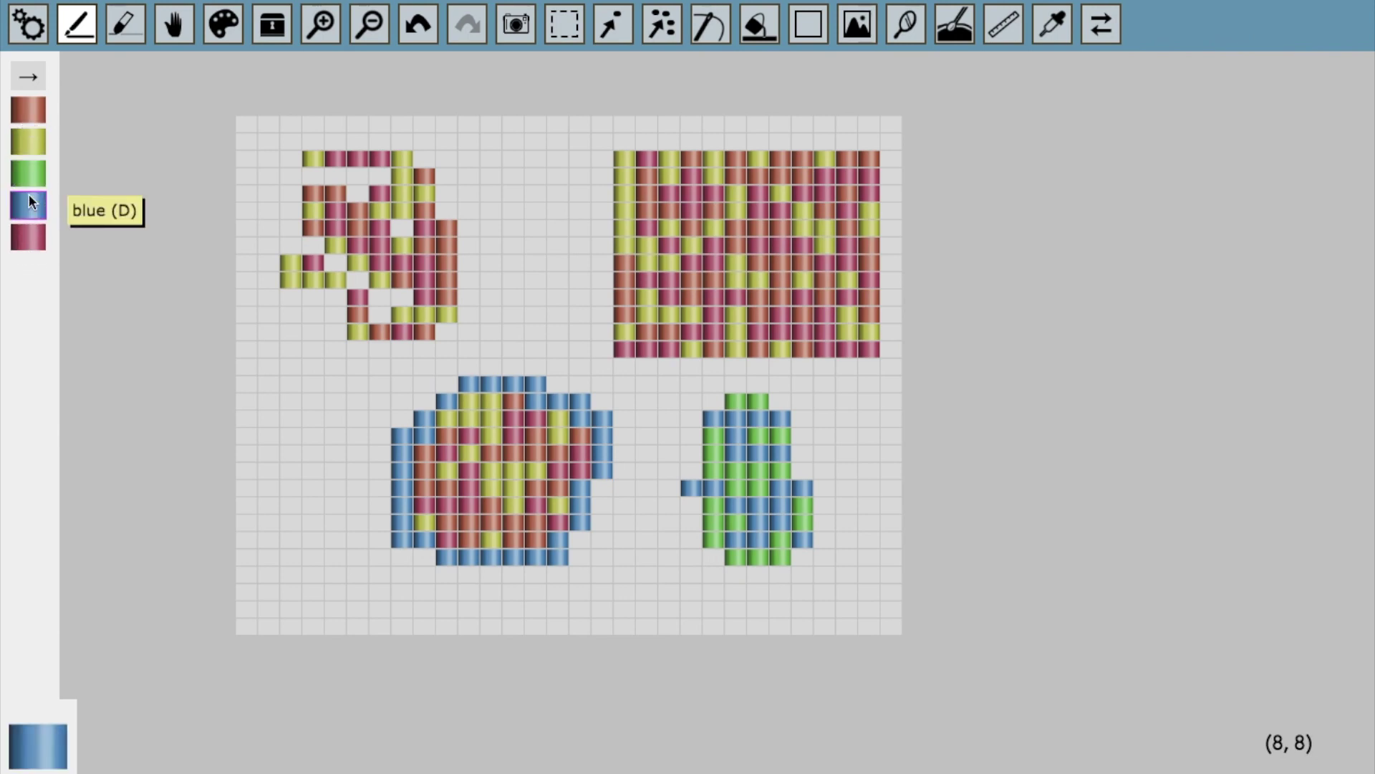